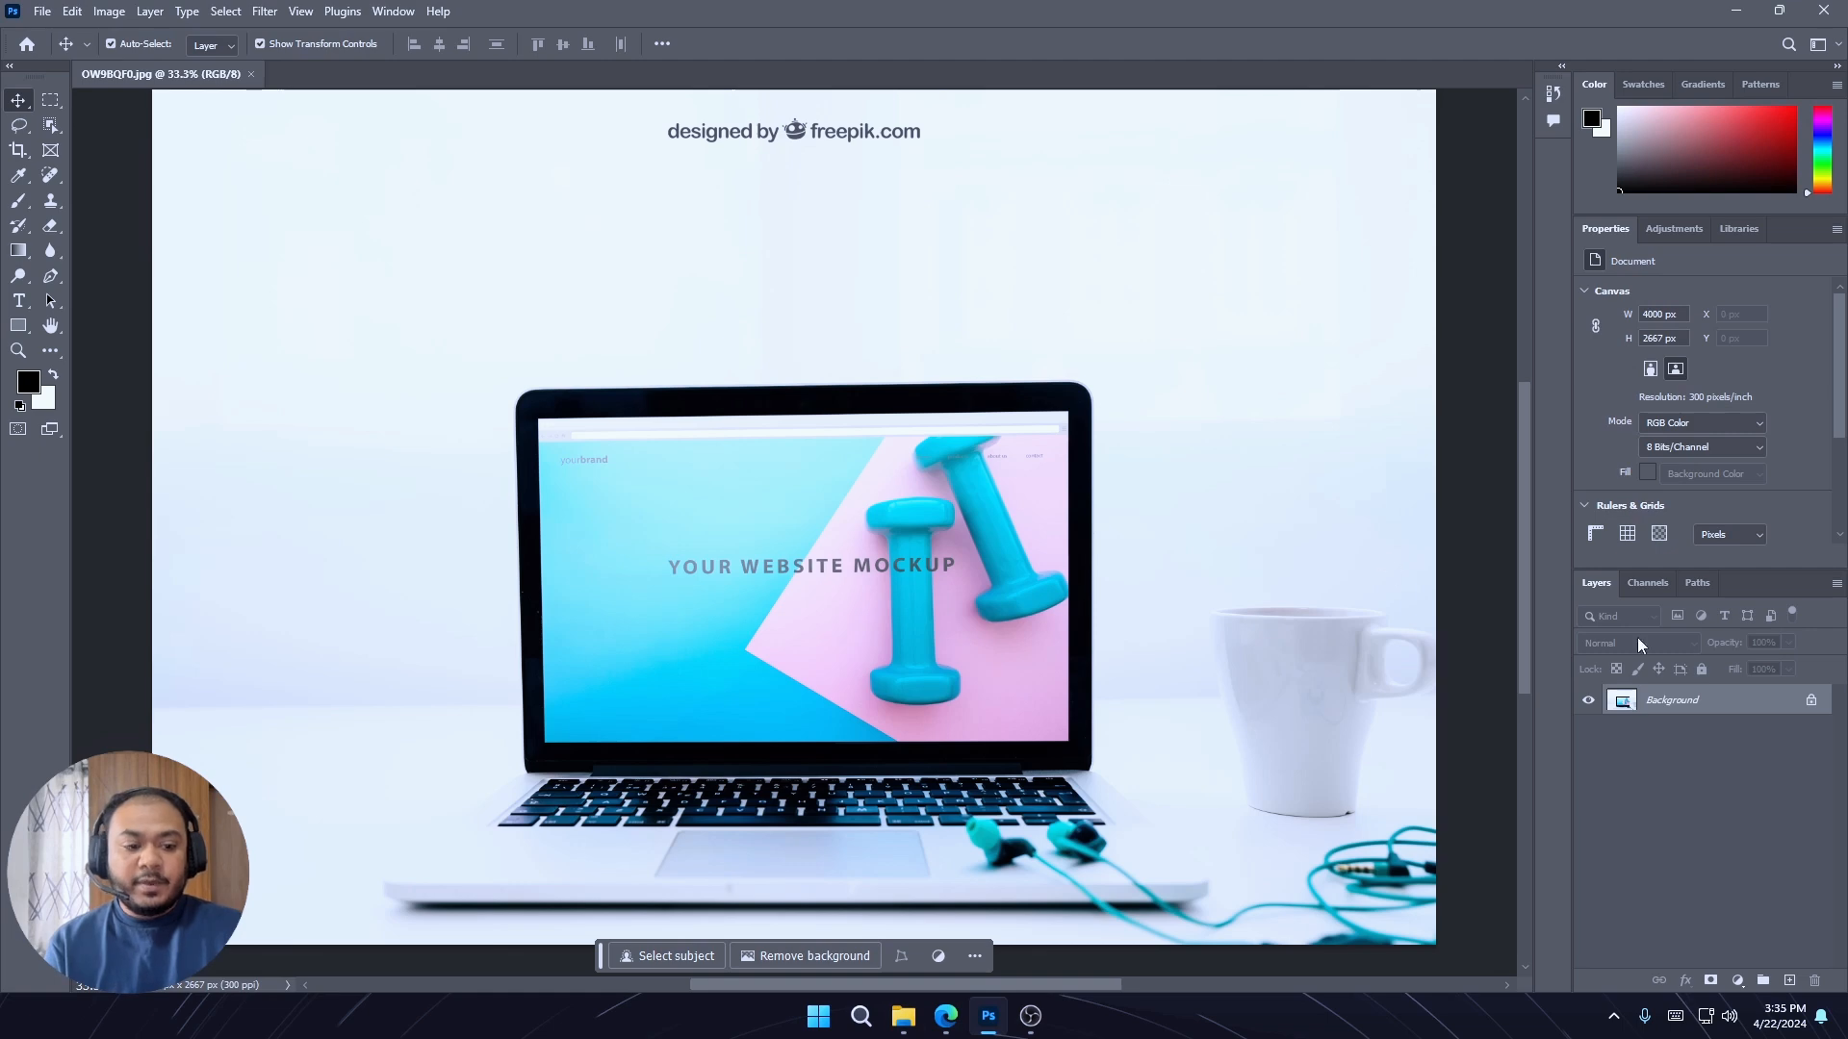
Unlock the background layer and draw a black-filled rectangle about 1664 × 1005 px over the laptop's display
click(1810, 702)
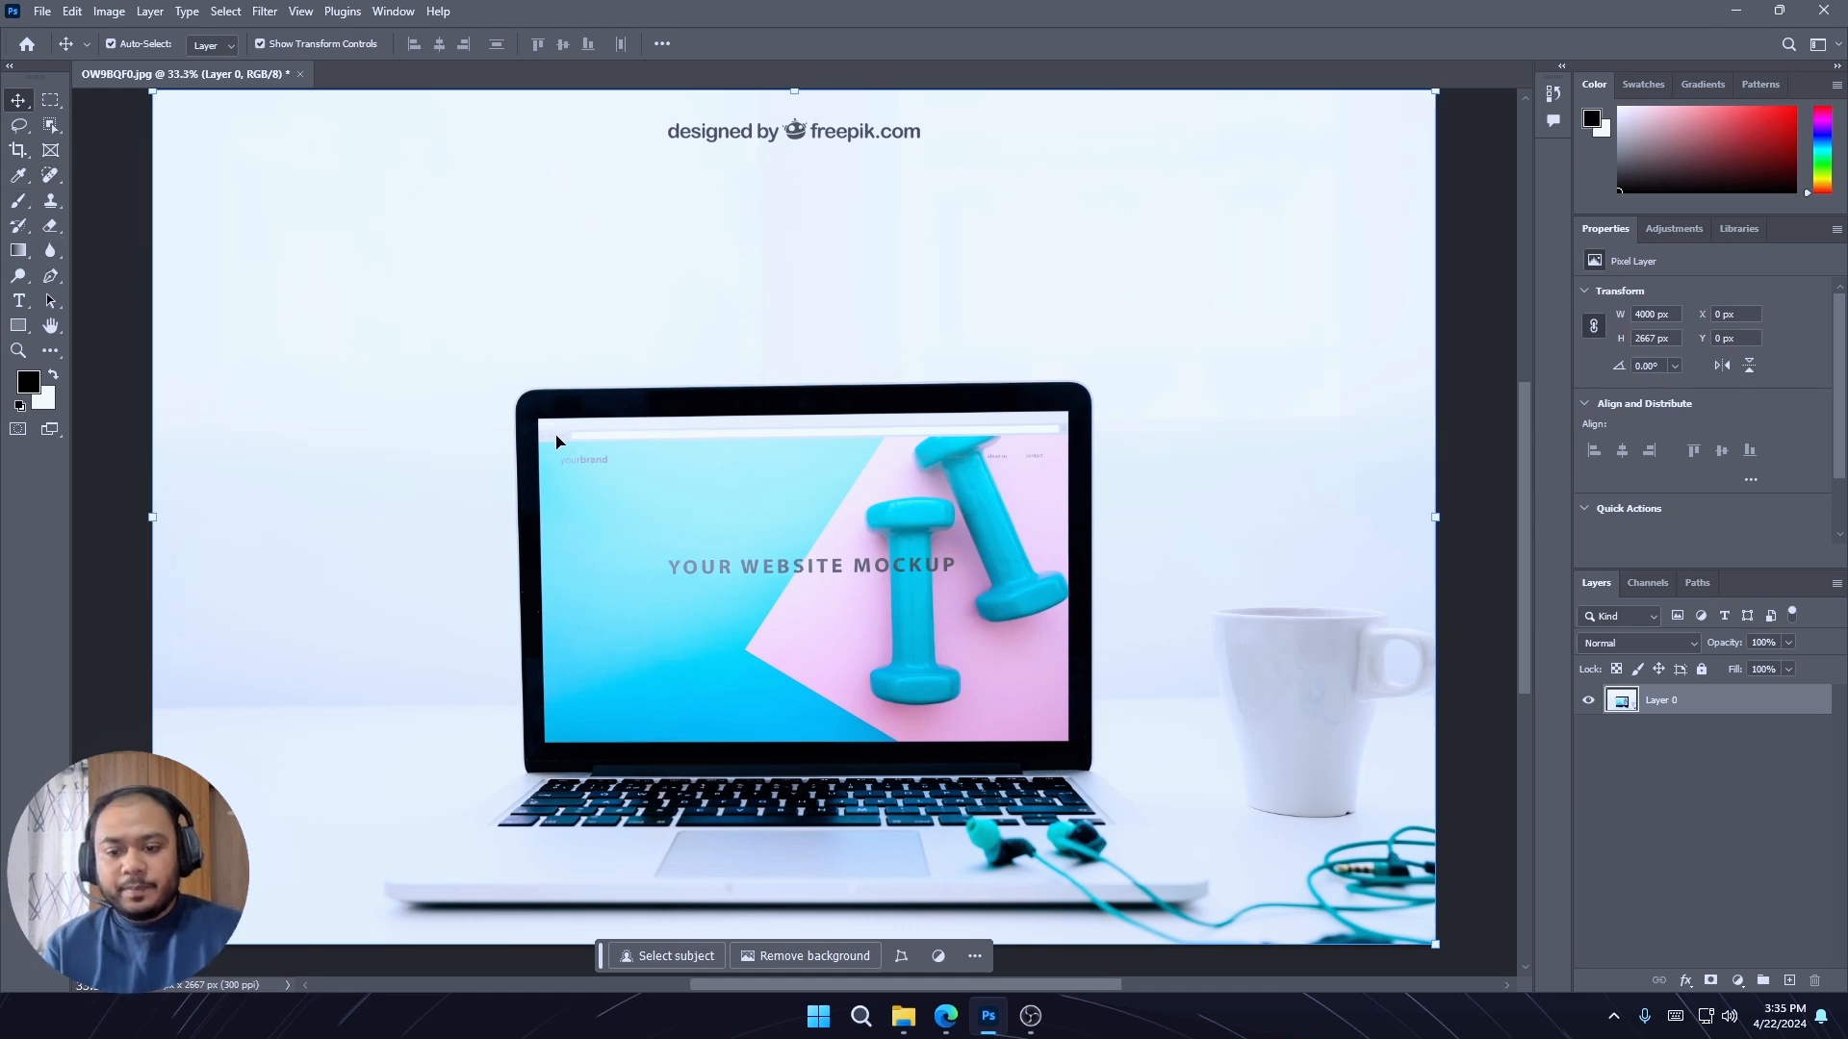
click(19, 325)
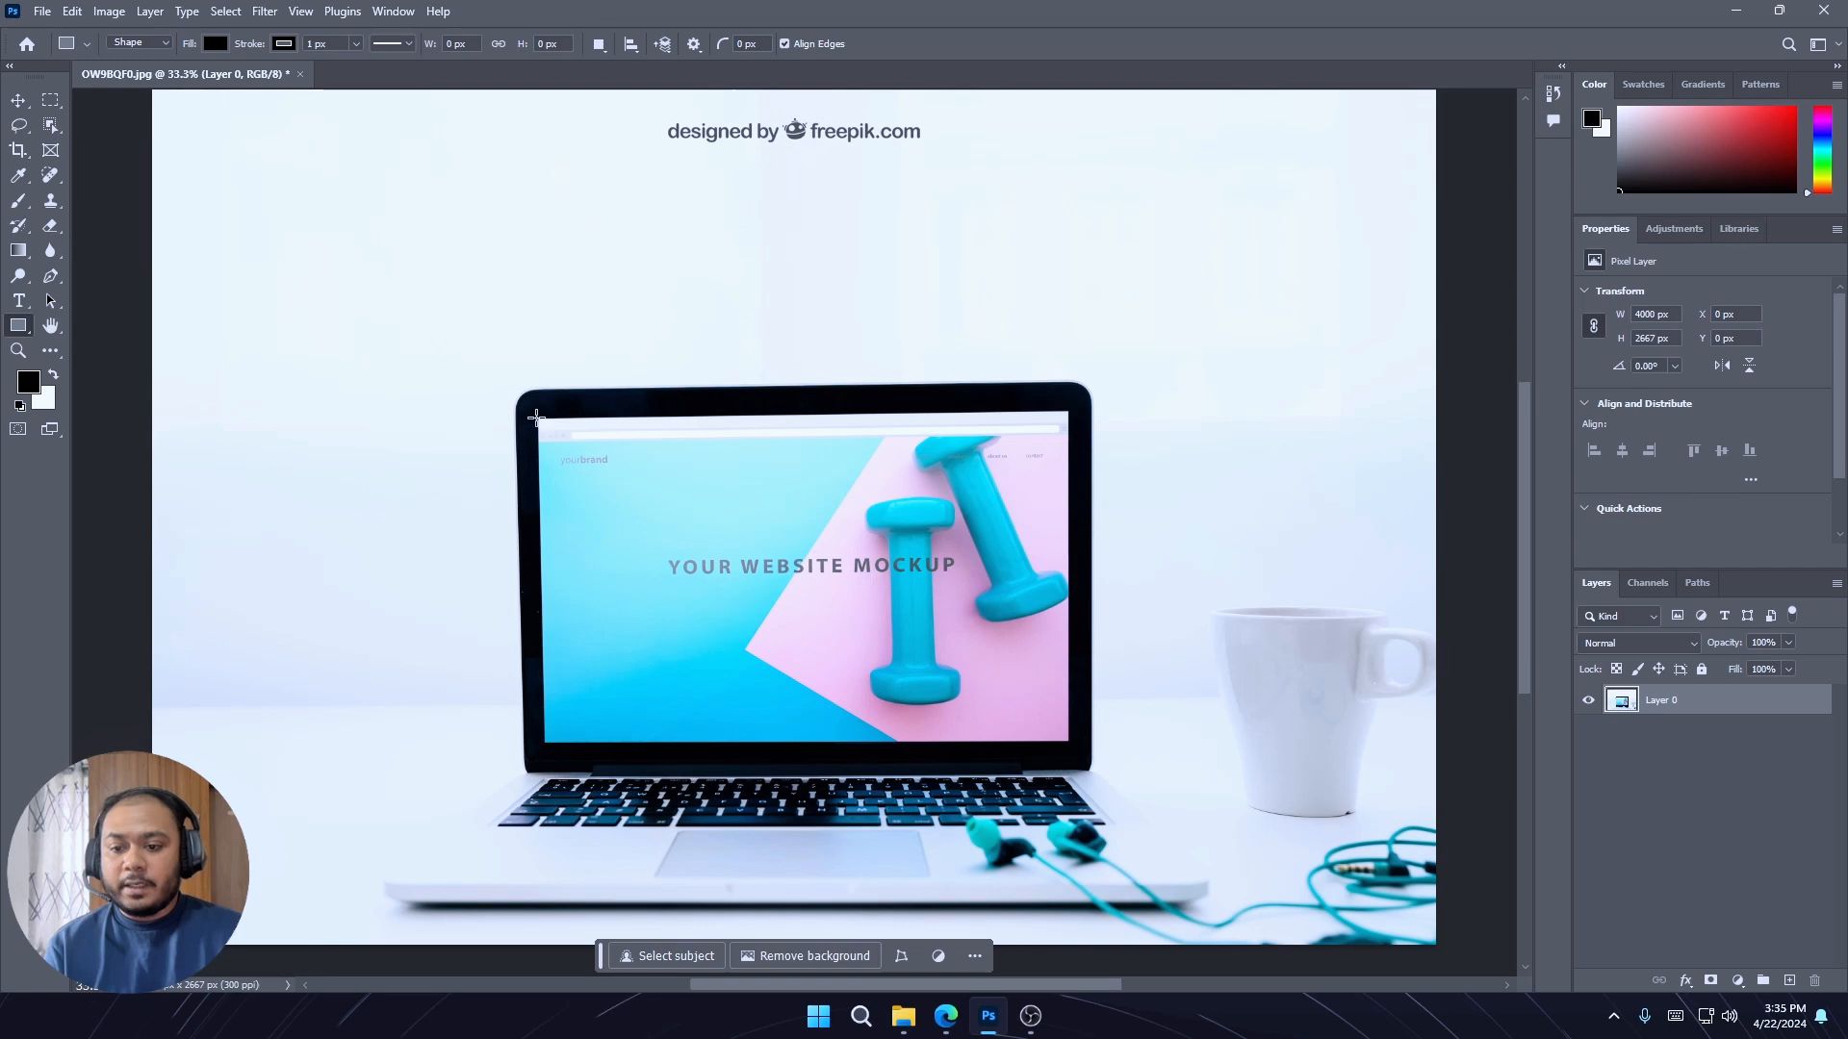
drag(536, 418, 1068, 740)
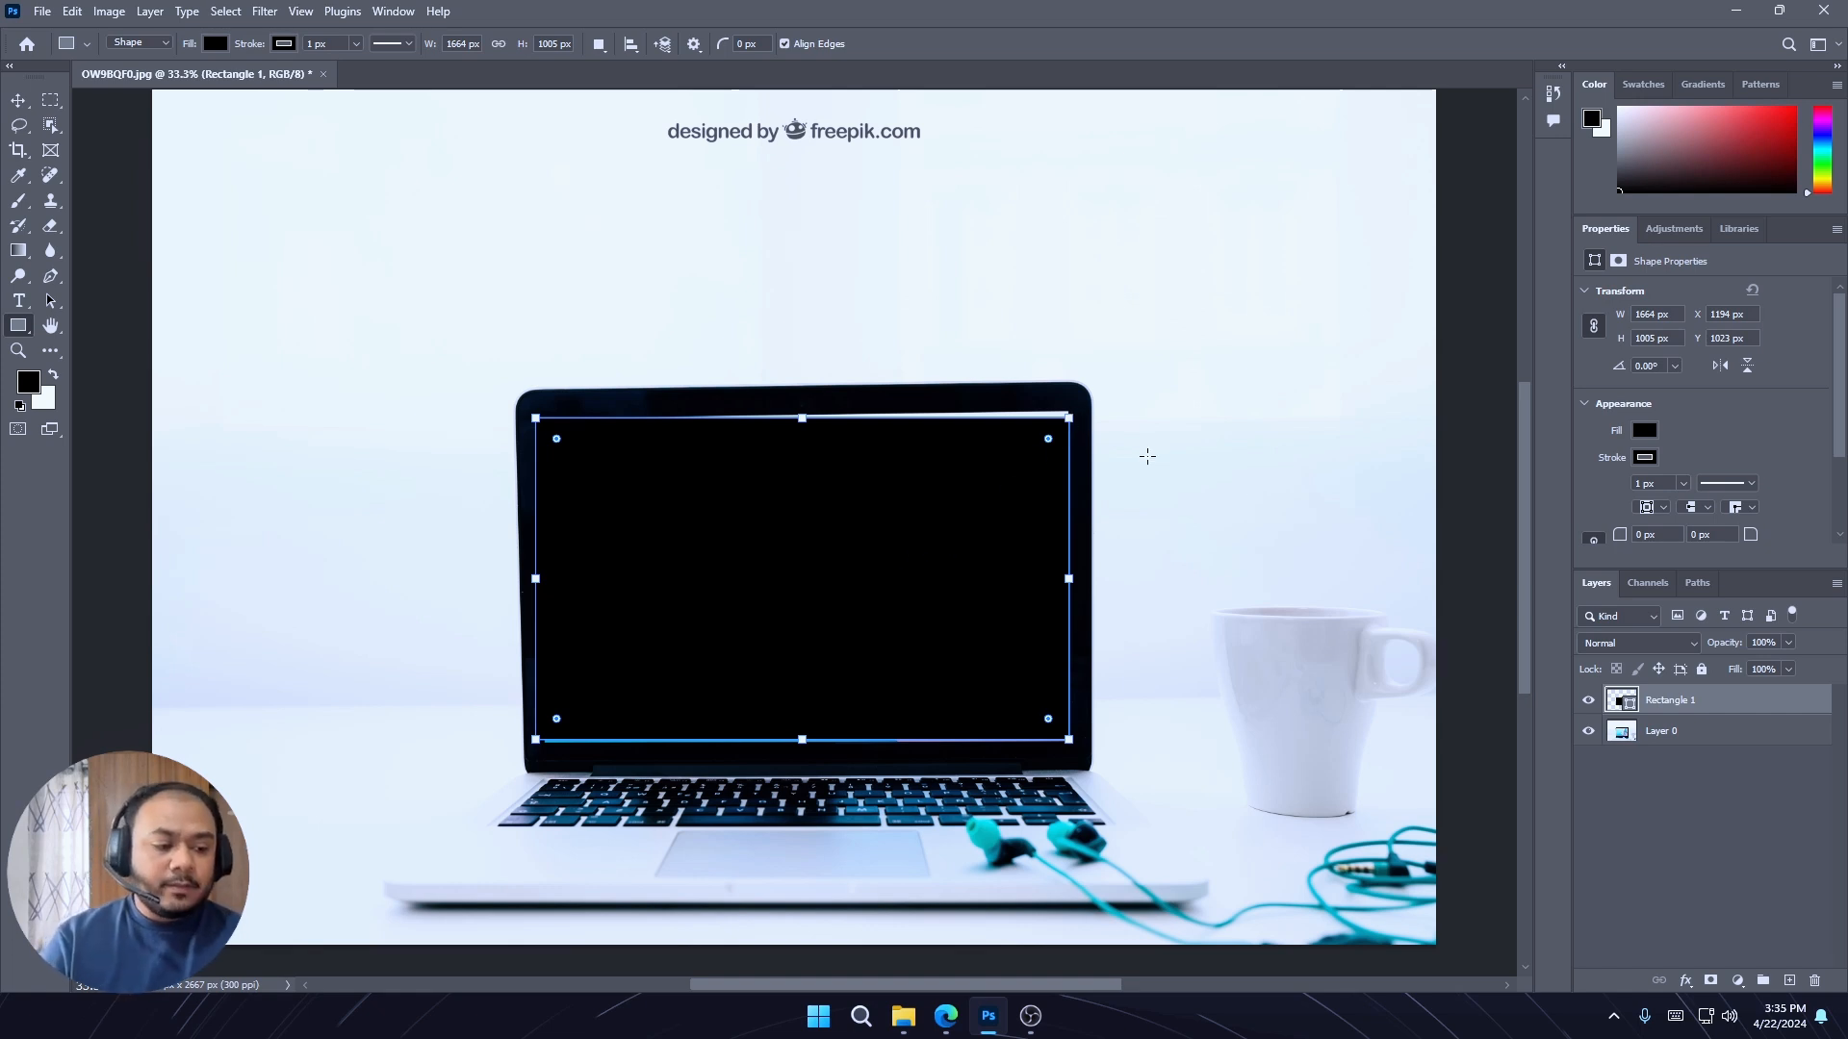
Convert the rectangle layer to a smart object and open its contents for editing
right_click(1774, 705)
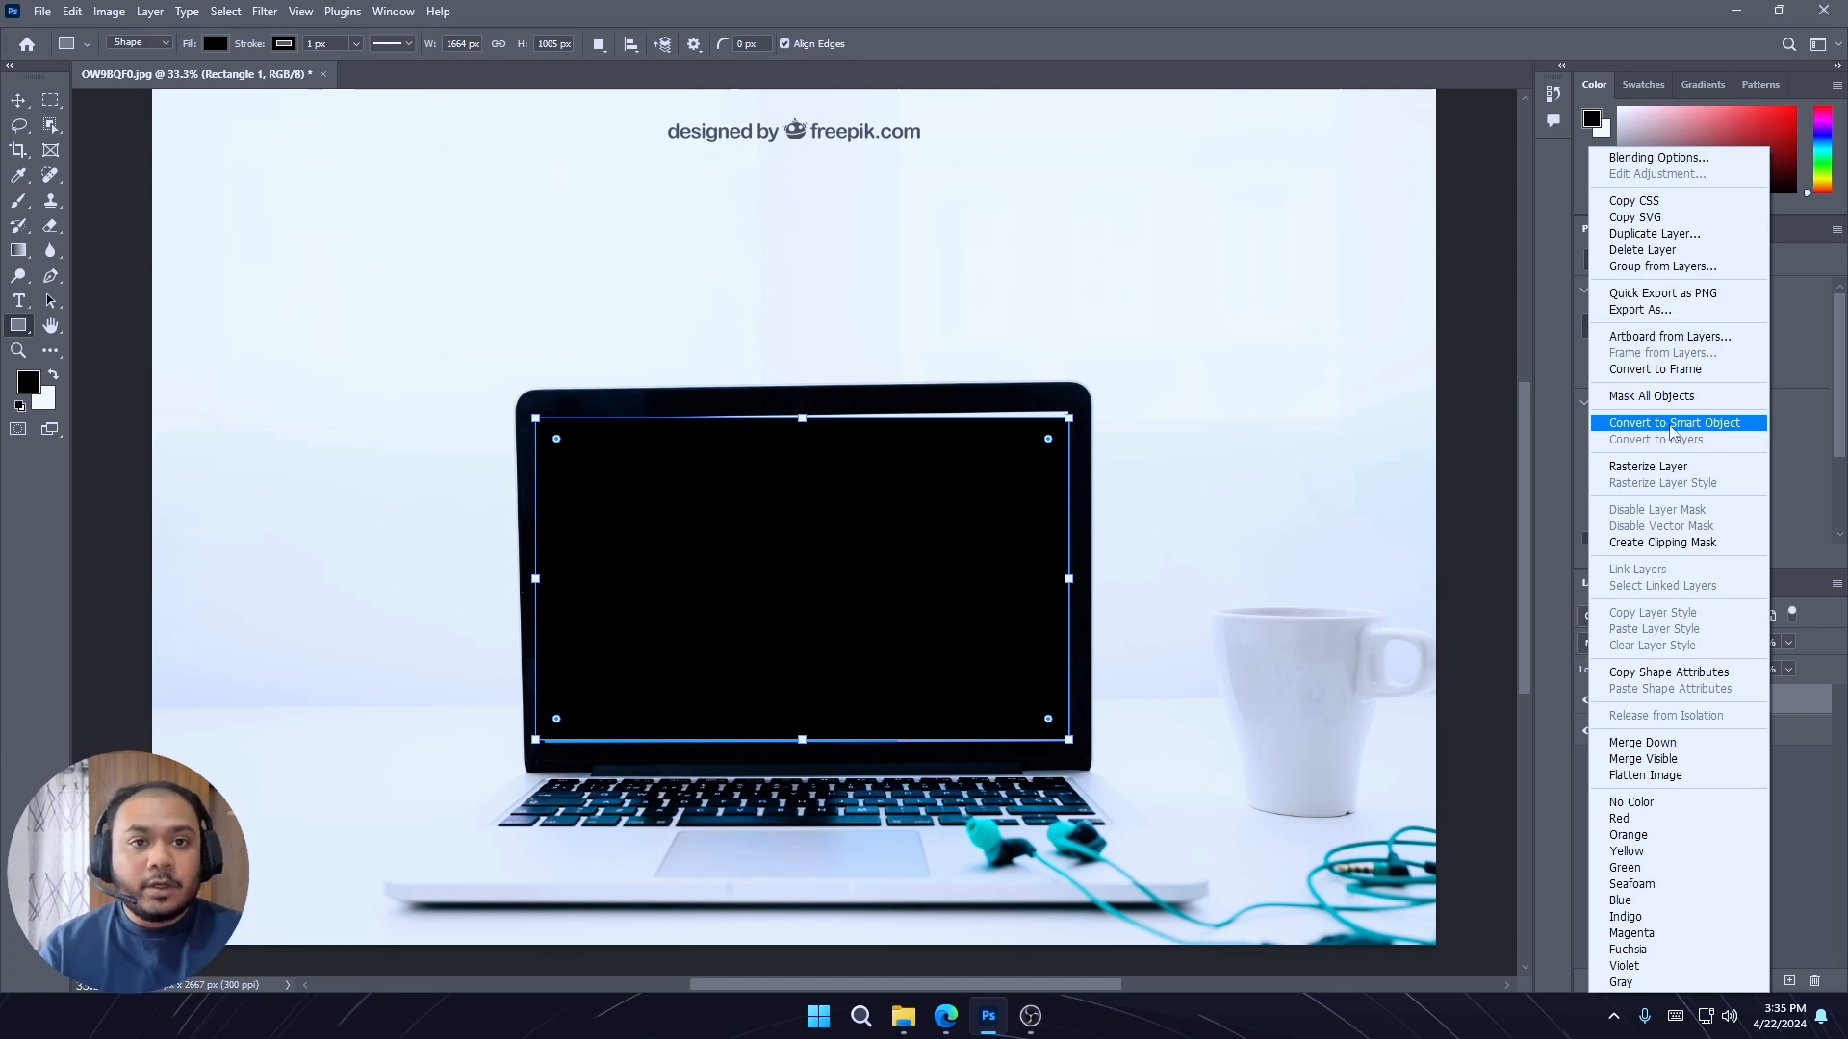
click(1672, 430)
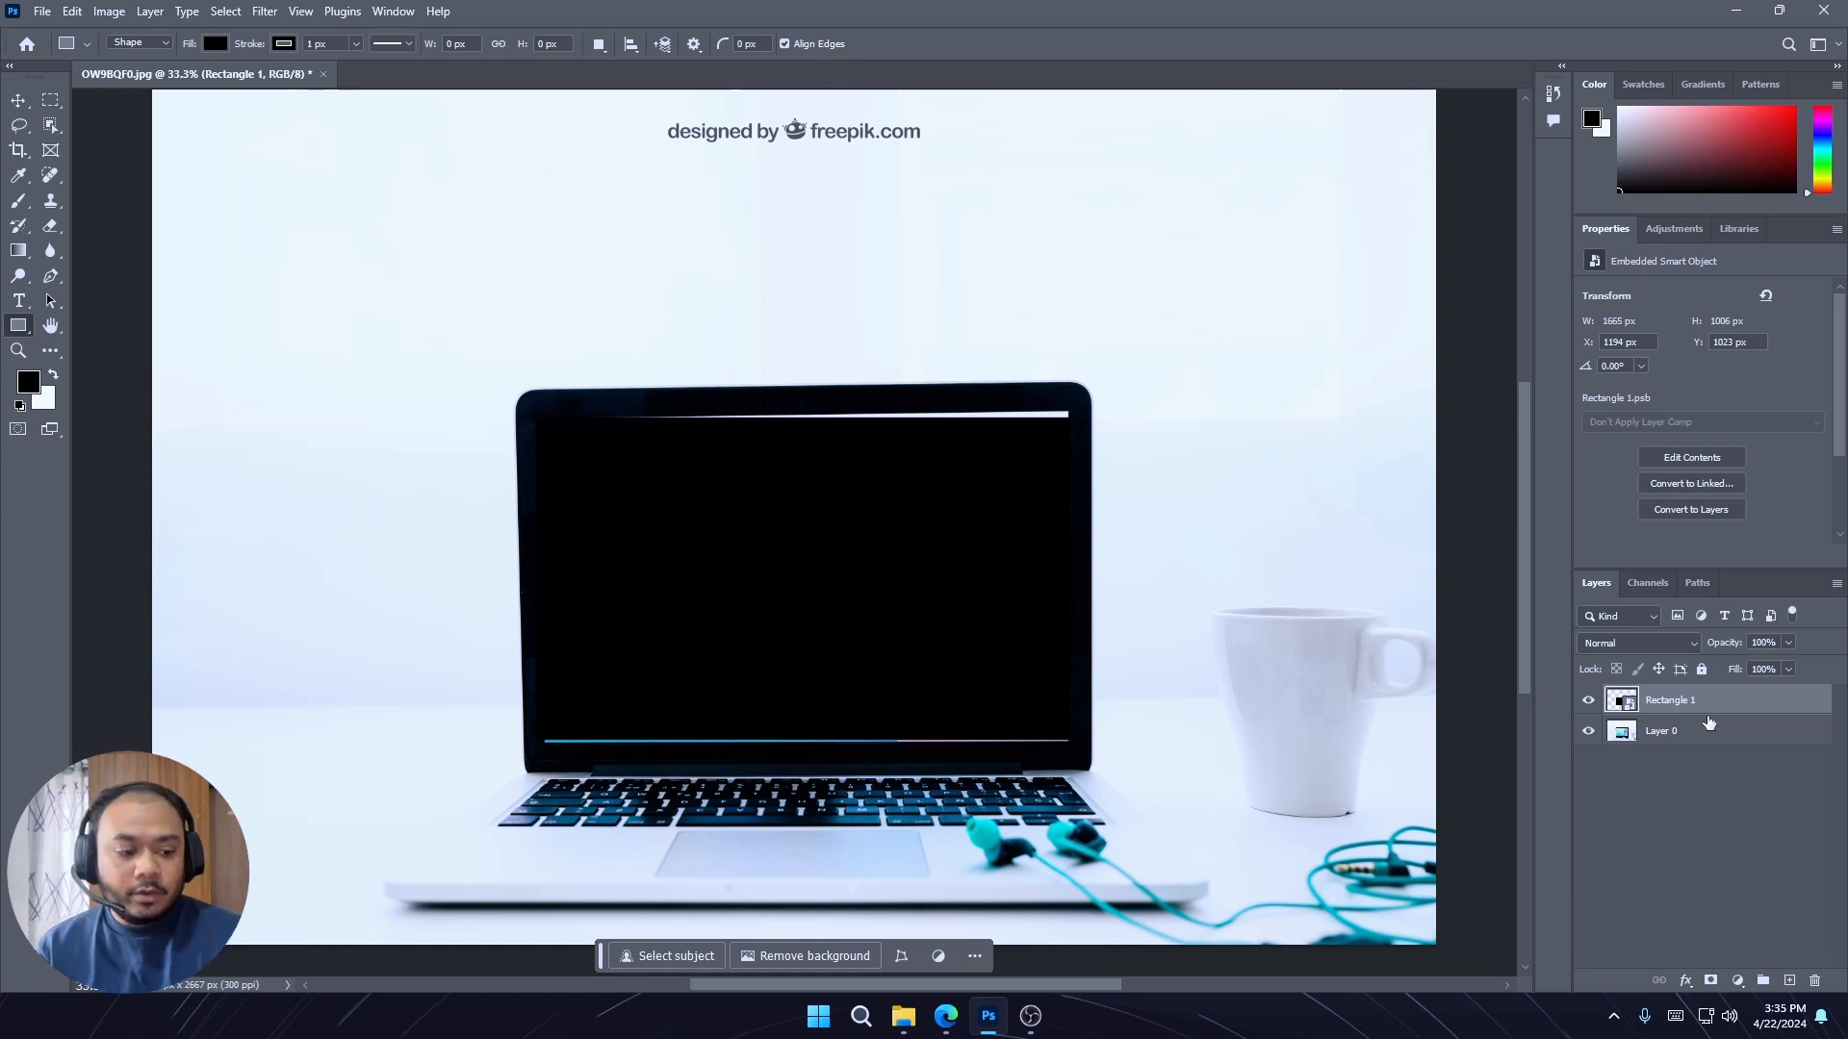
double_click(1630, 705)
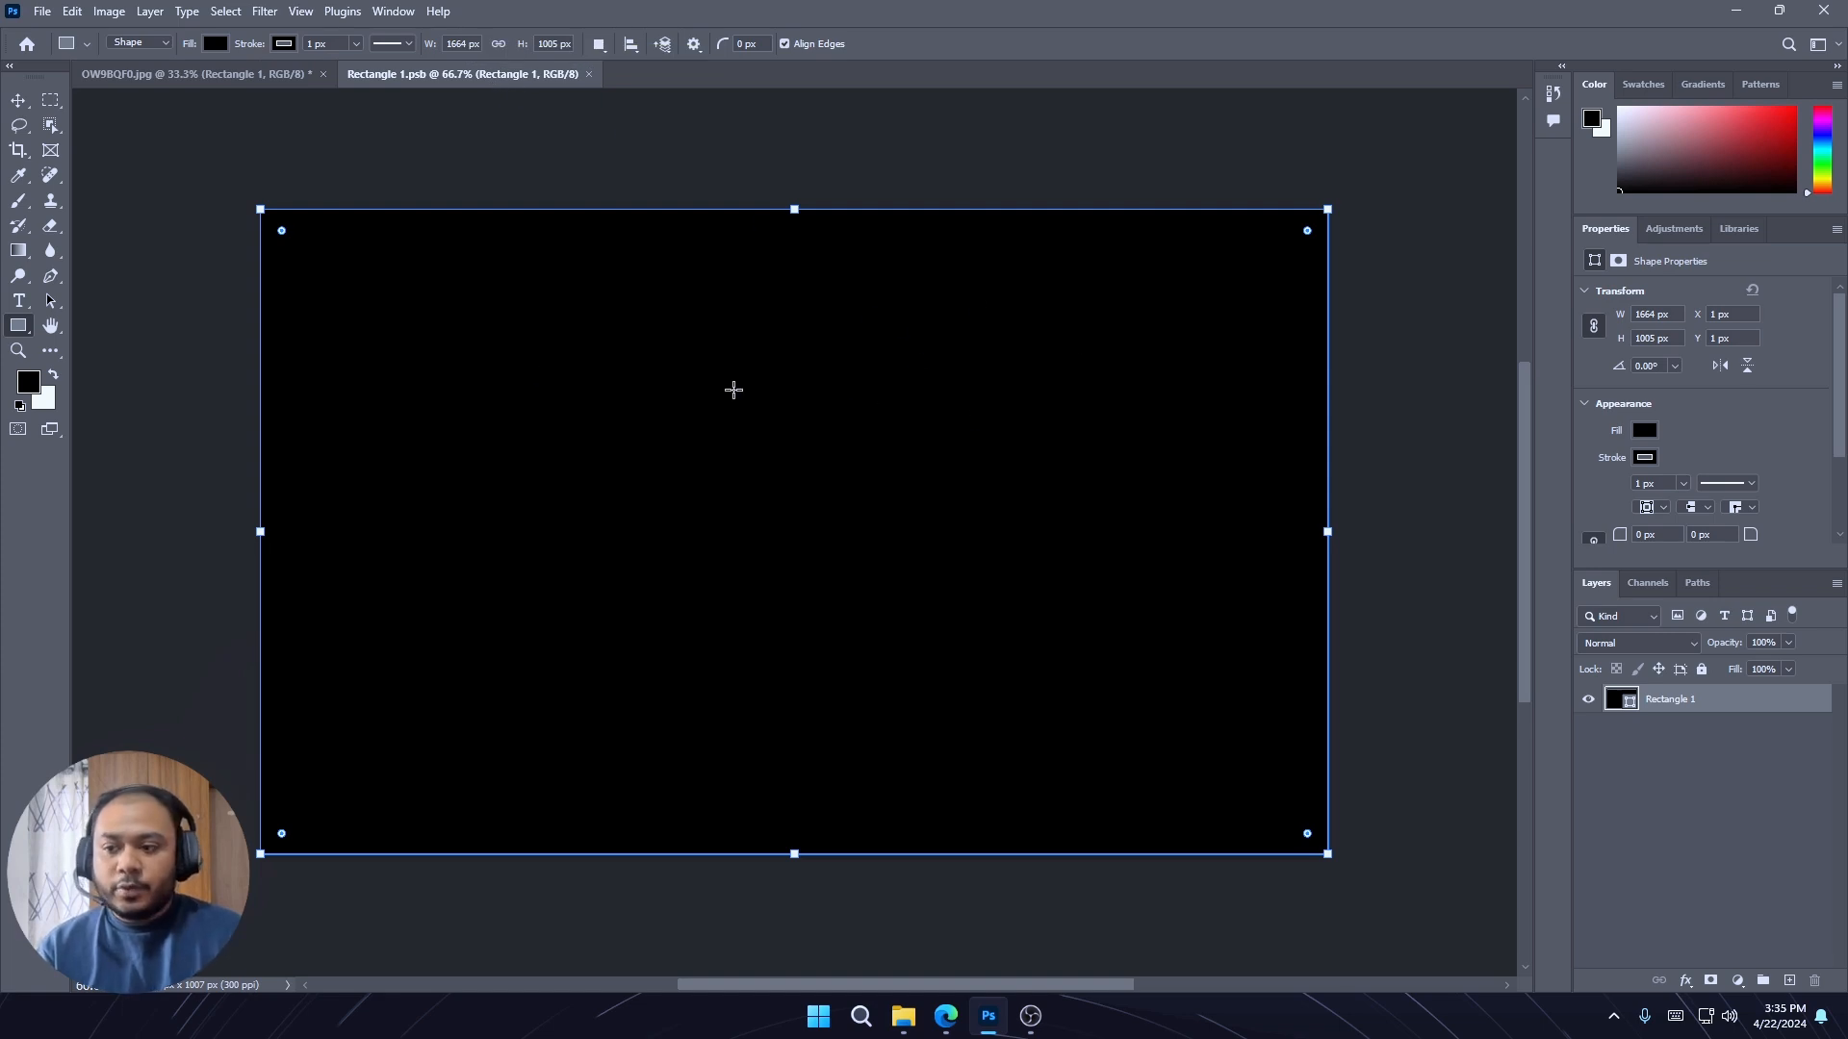
mouse_move(902, 1015)
click(858, 968)
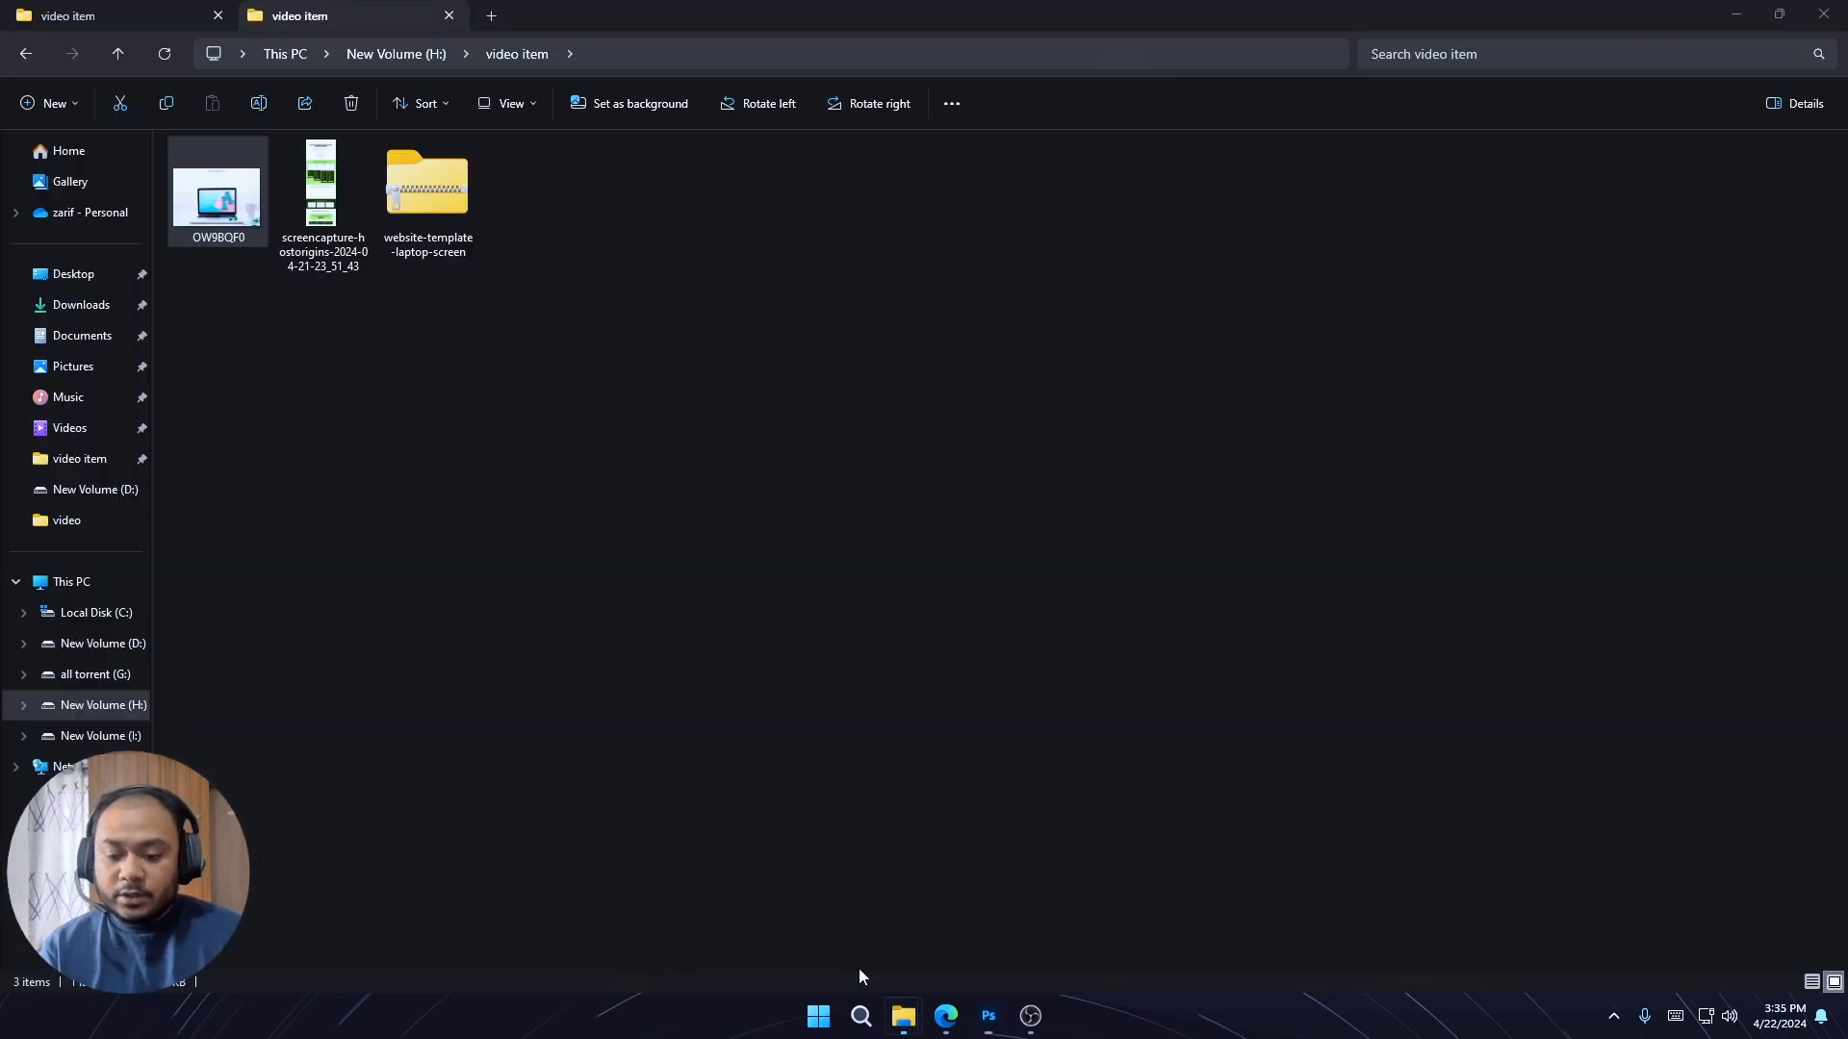
double_click(331, 240)
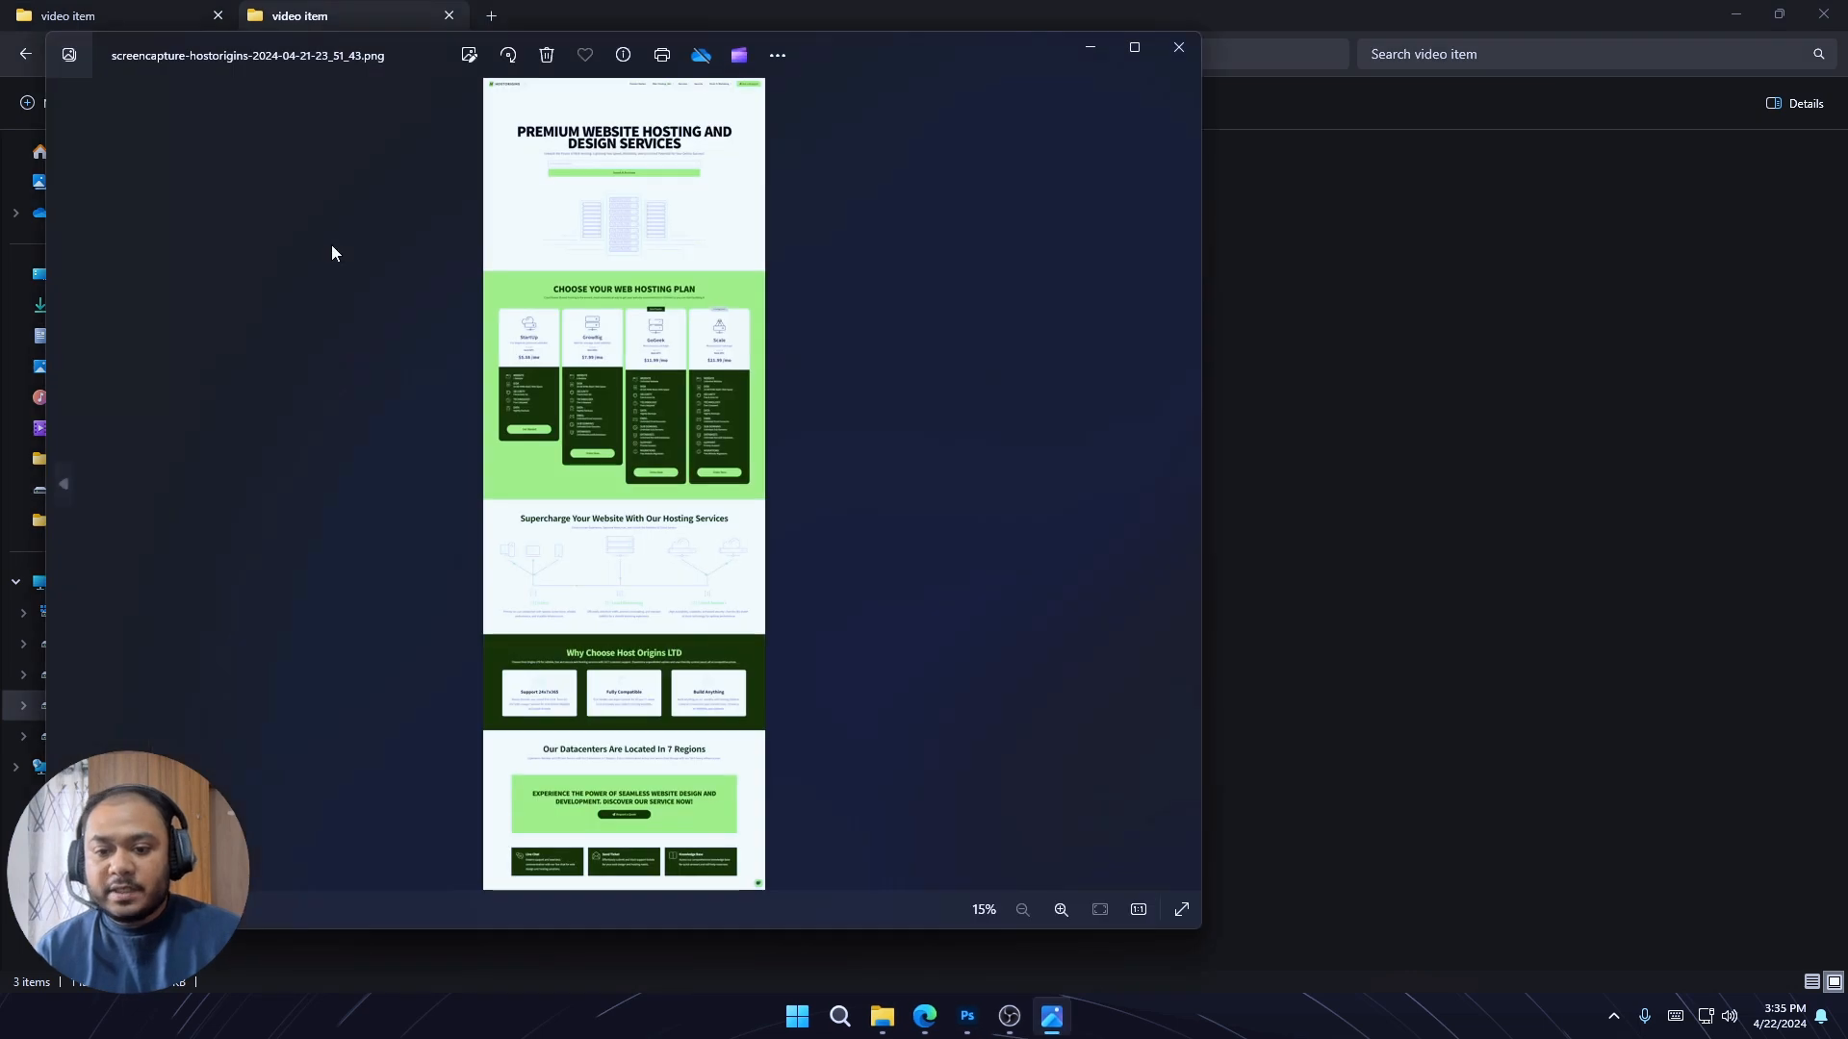
scroll(681, 254, up, 2)
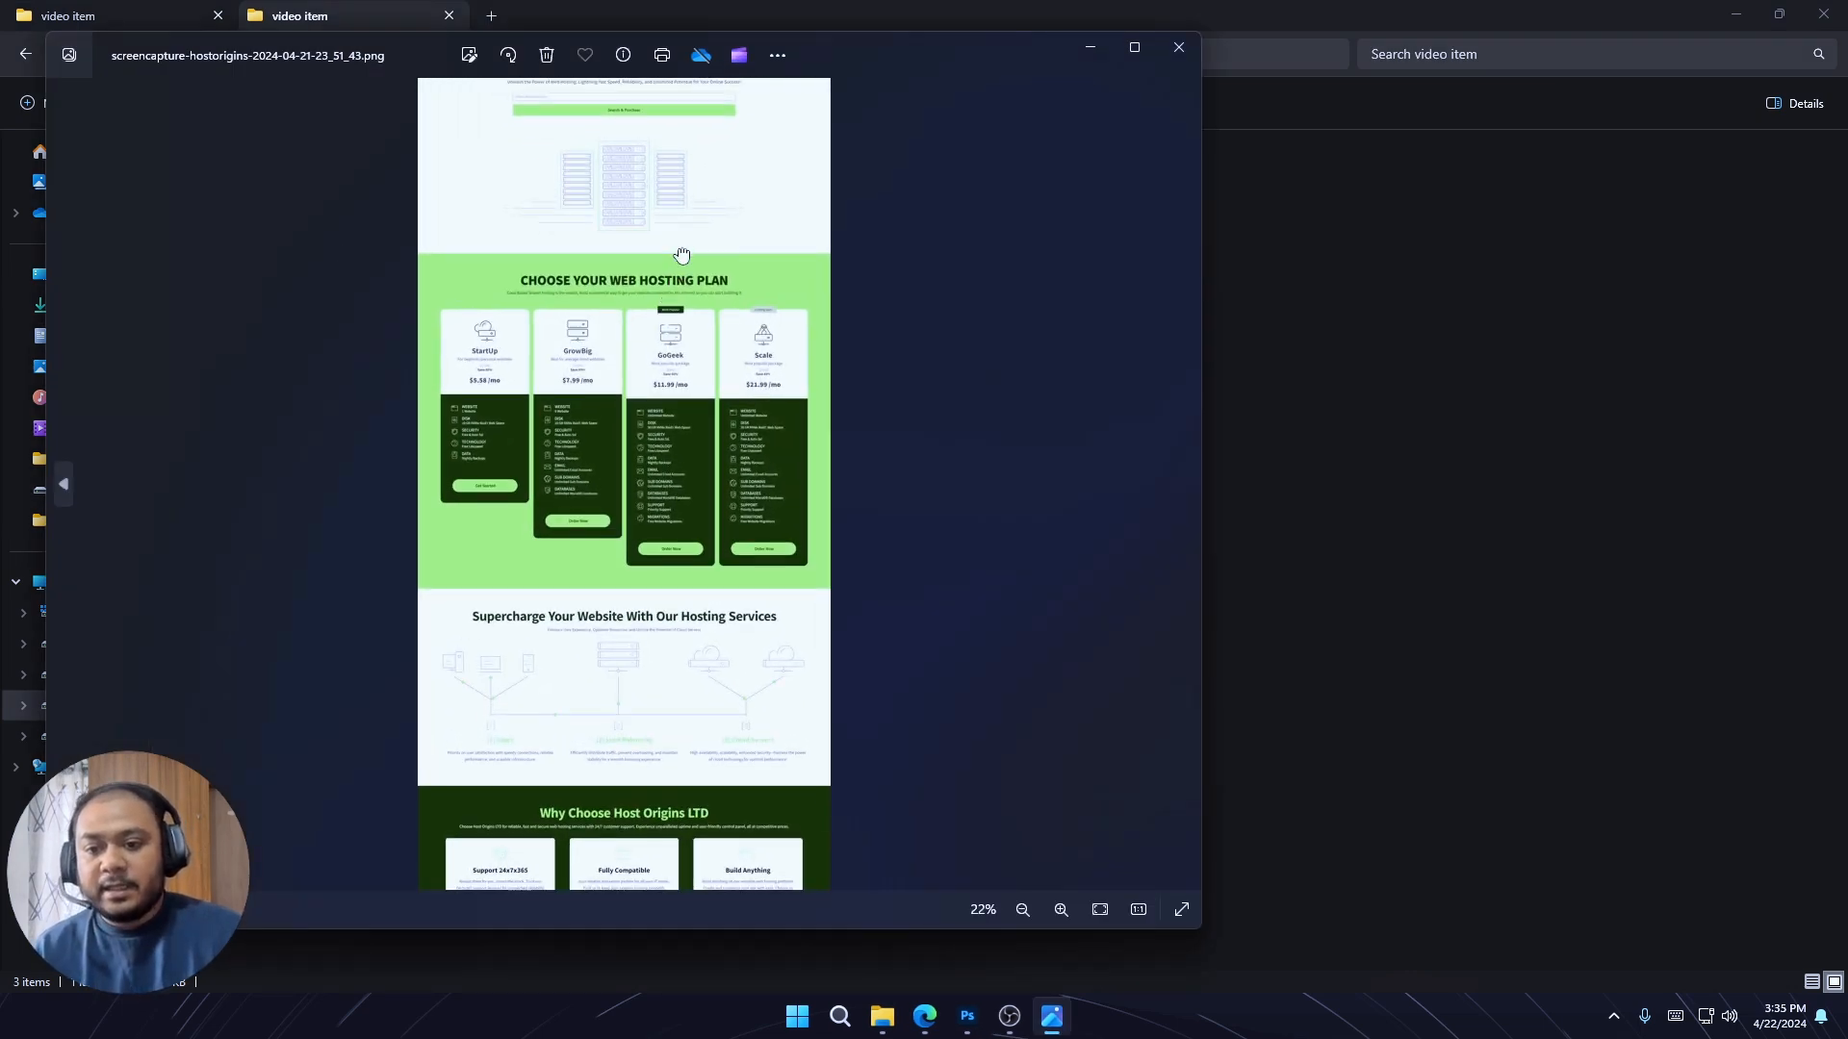
drag(681, 254, 694, 462)
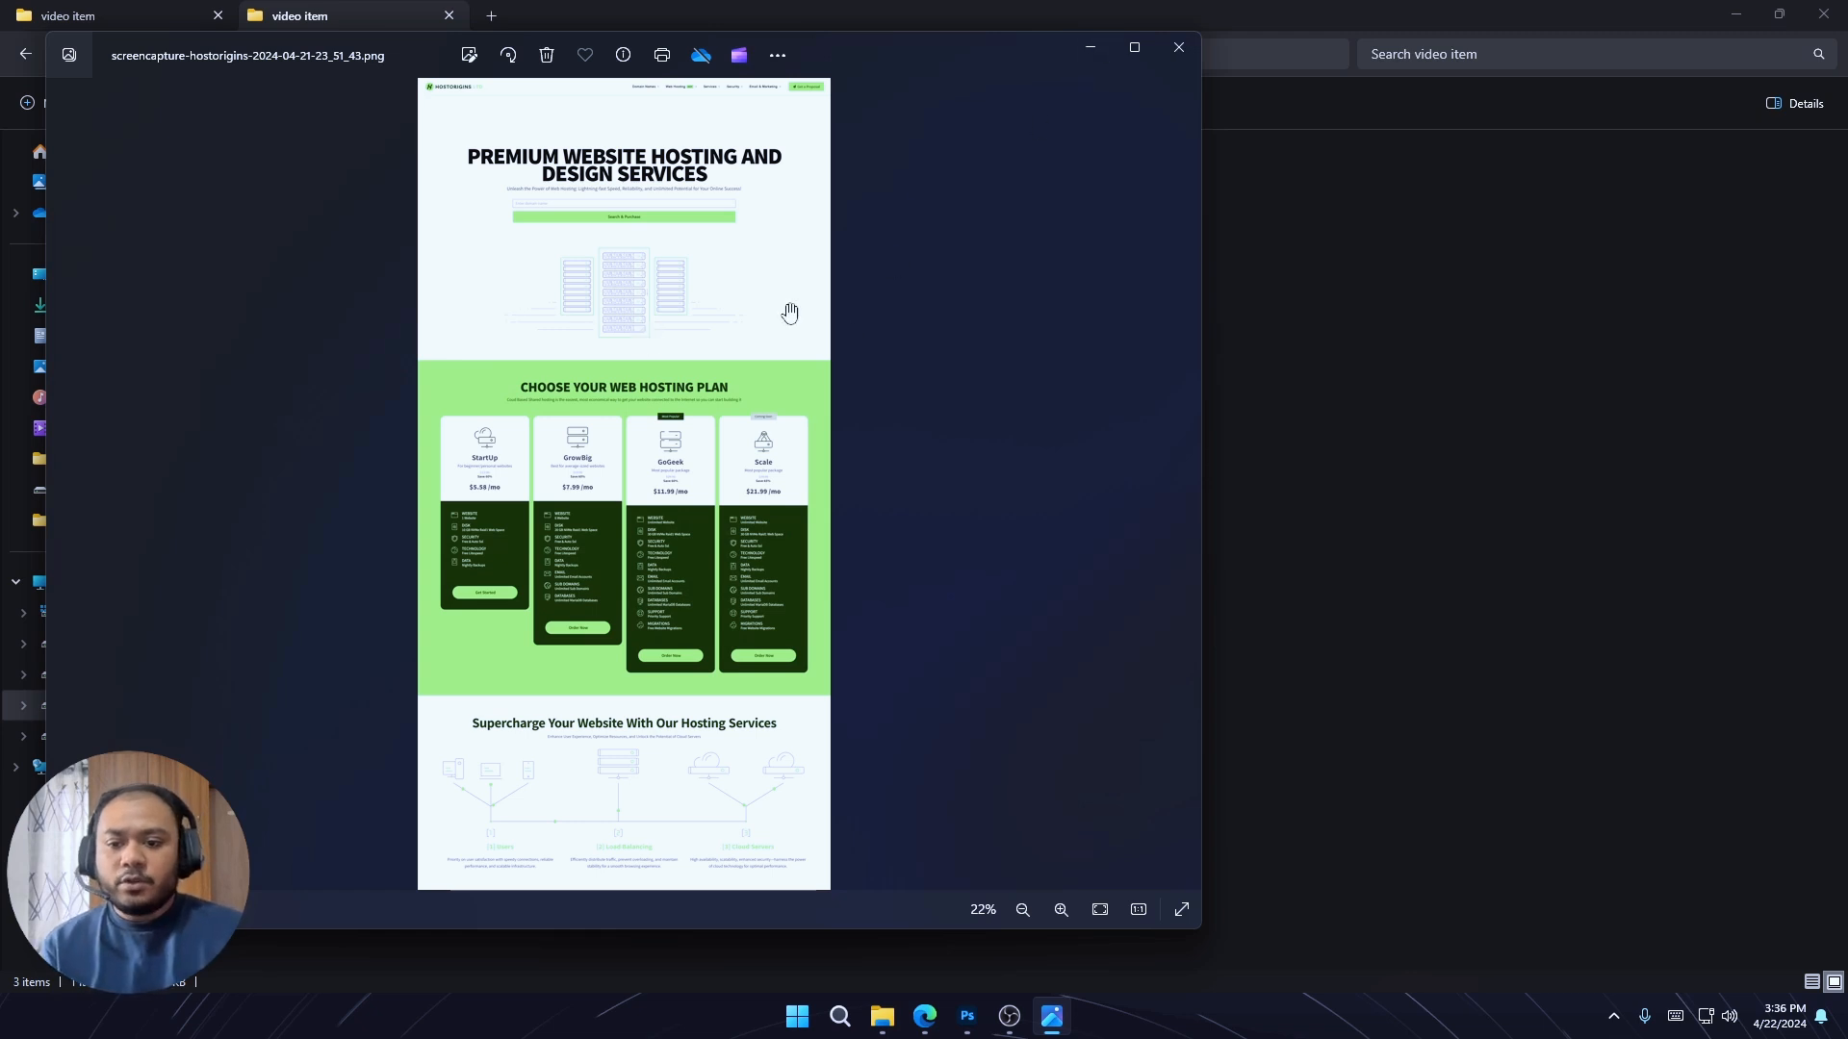
scroll(710, 392, up, 1)
drag(713, 390, 708, 450)
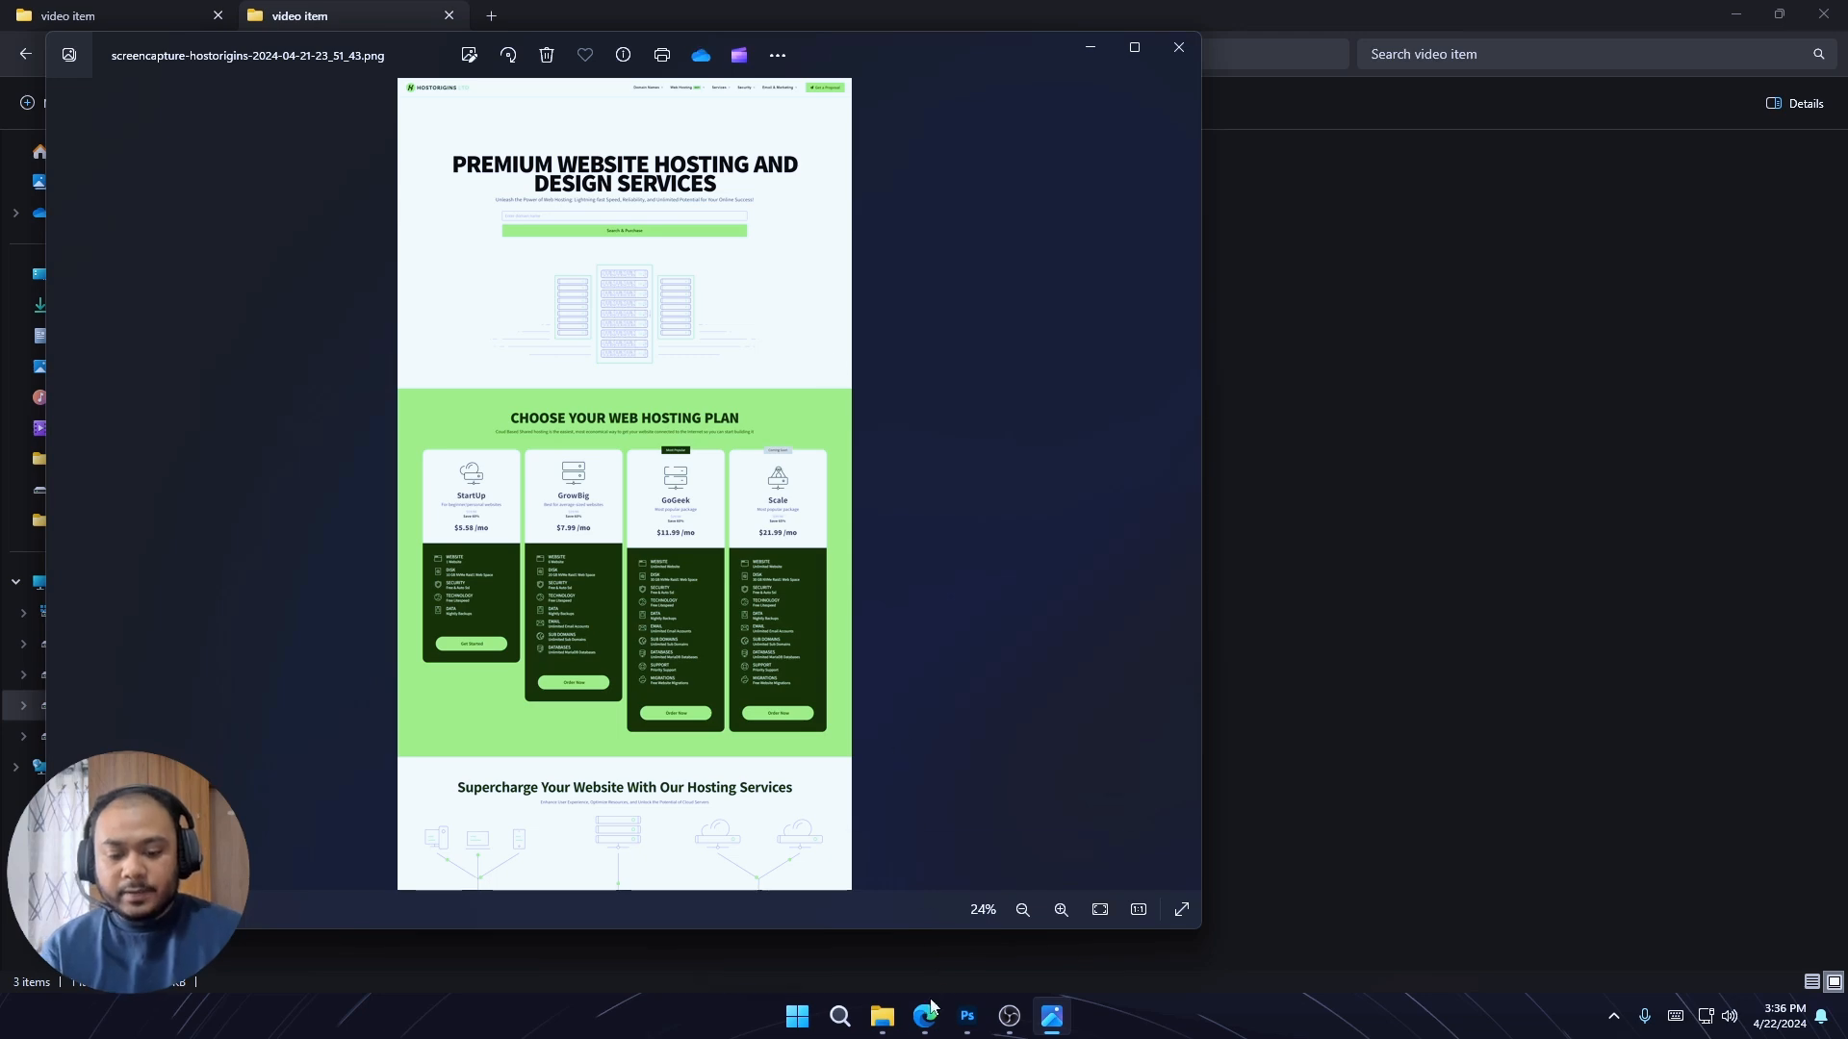
Switch to Edge, capture the full hostorigins.com page with GoFullPage, close the capture results and minimize the browser
mouse_move(926, 1022)
click(819, 919)
click(236, 14)
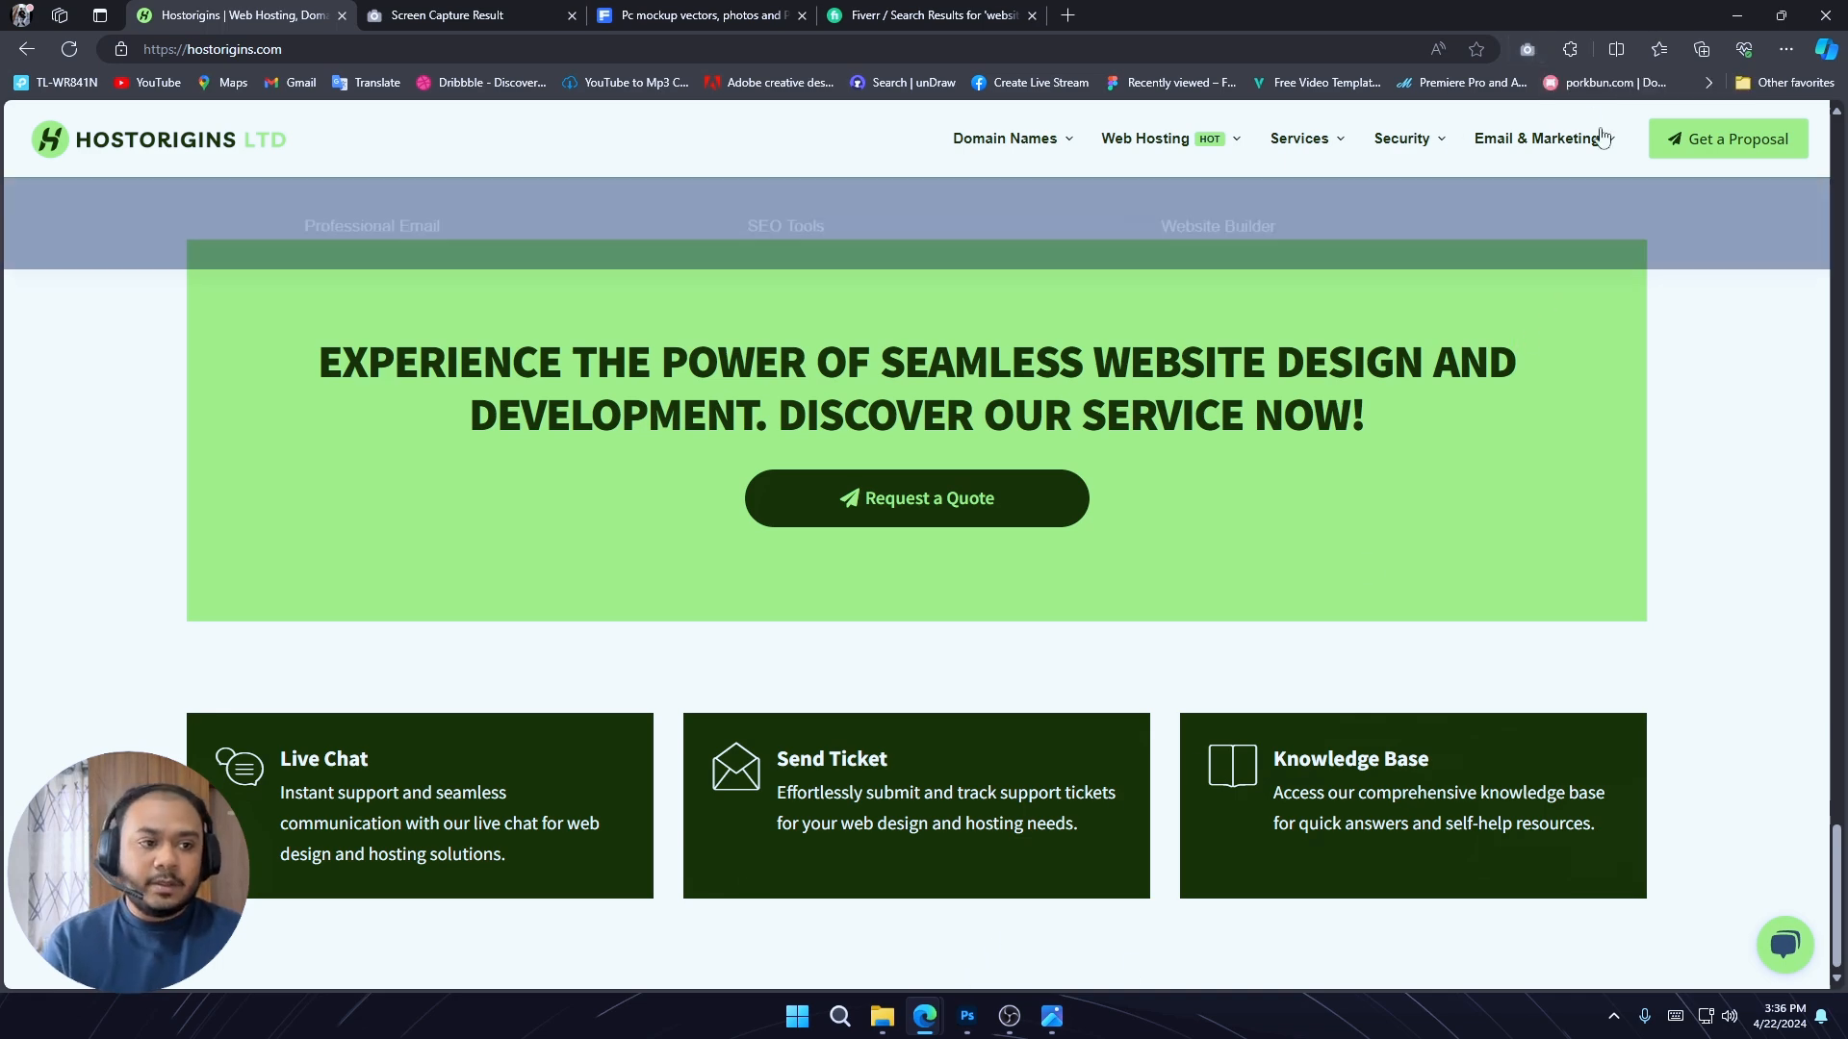
click(1526, 50)
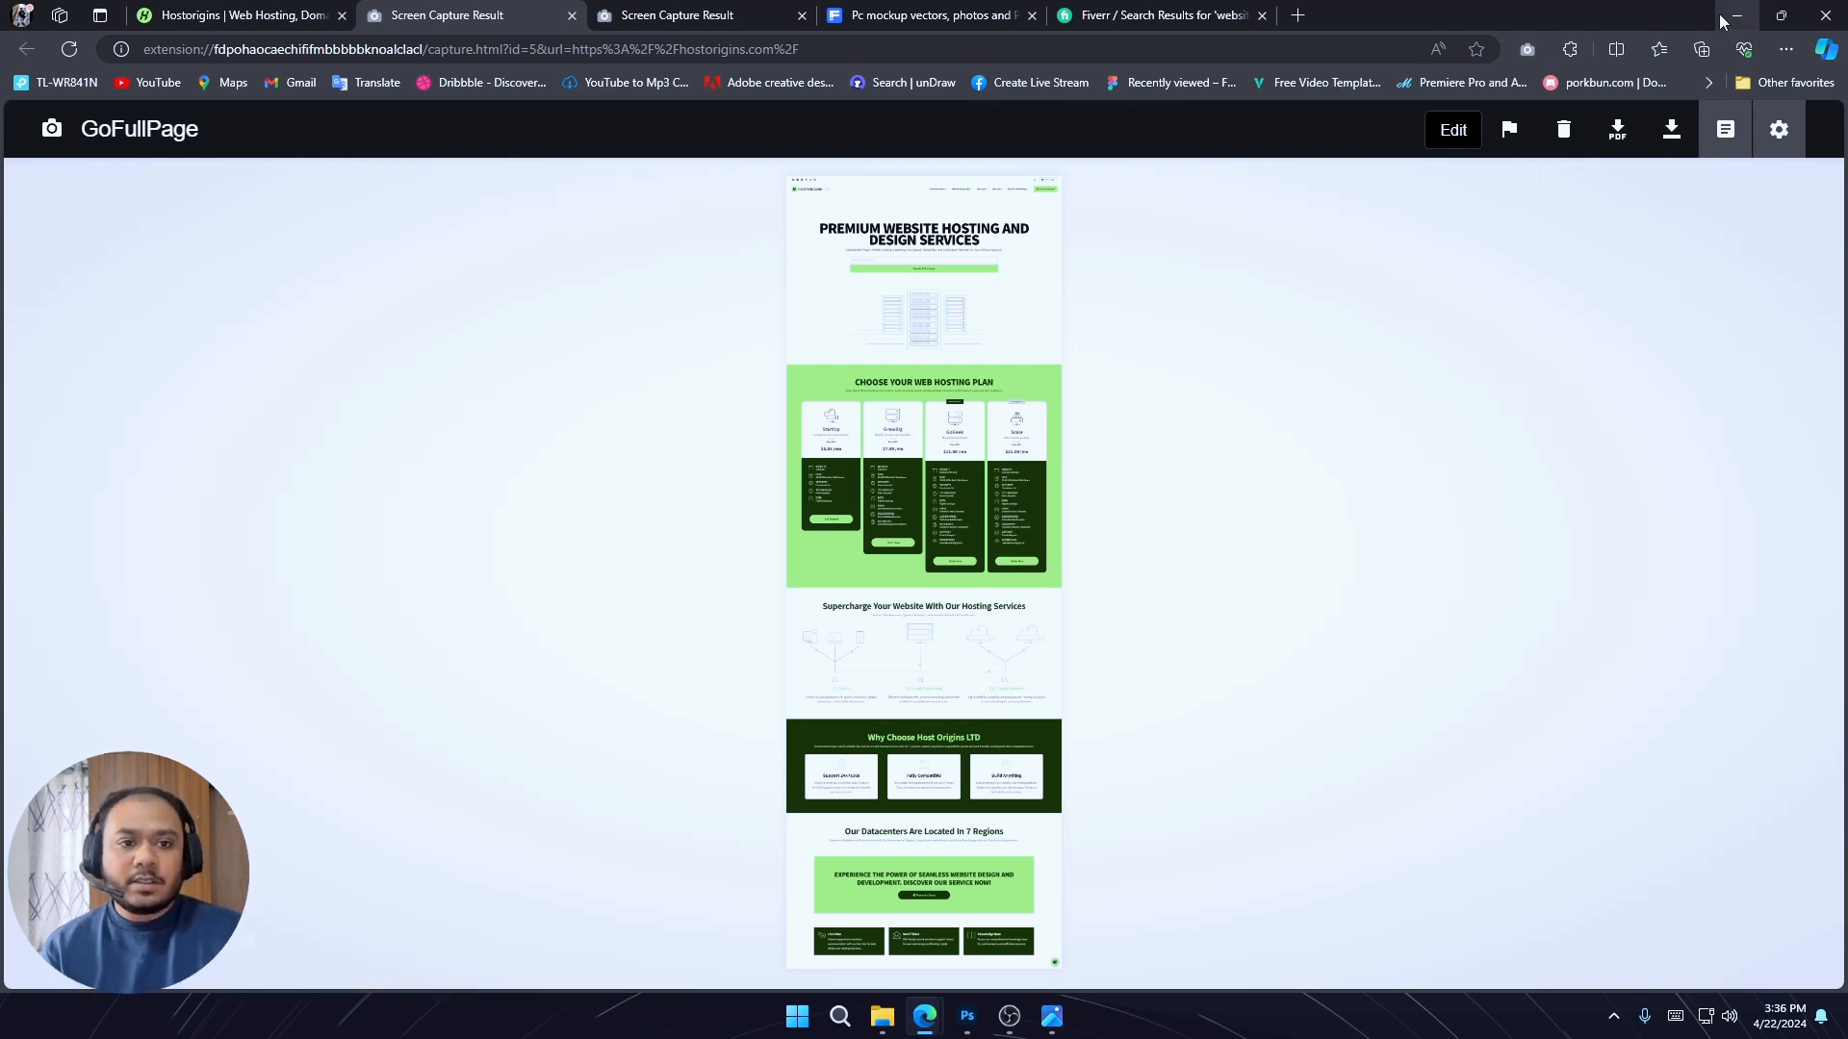
click(571, 16)
click(571, 15)
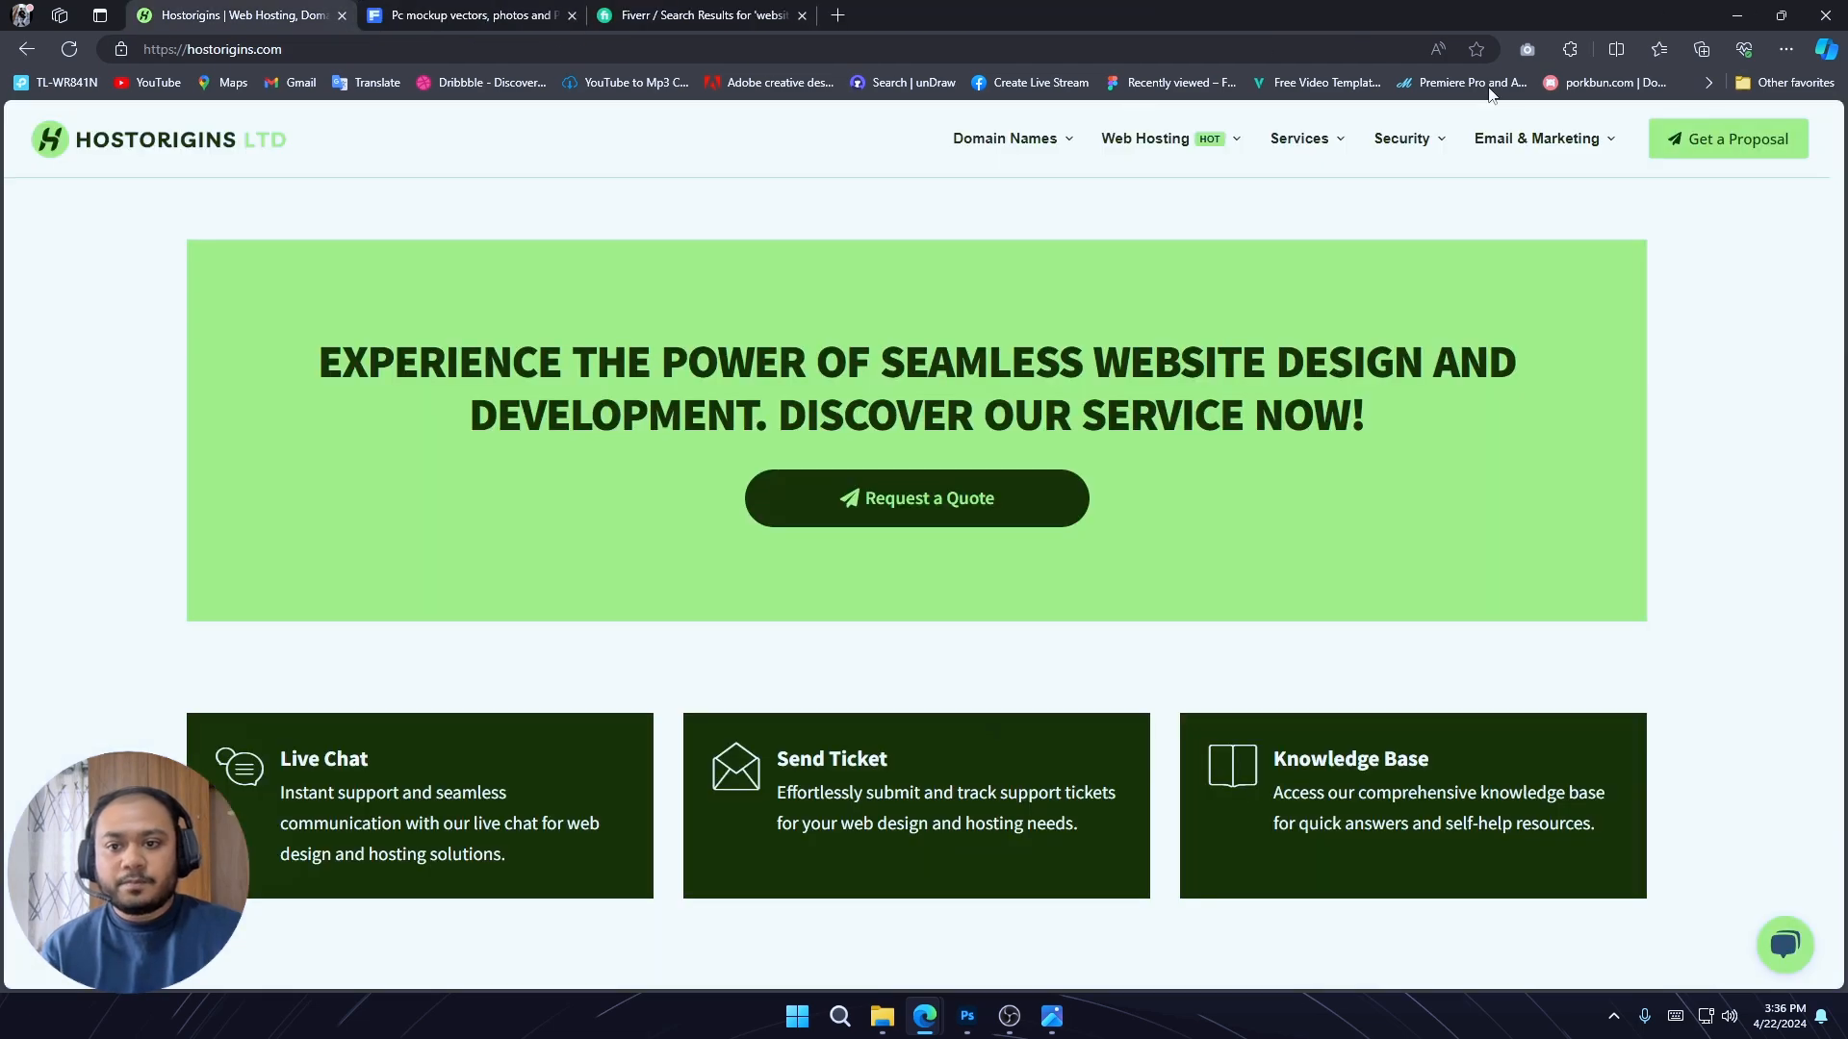
click(1736, 16)
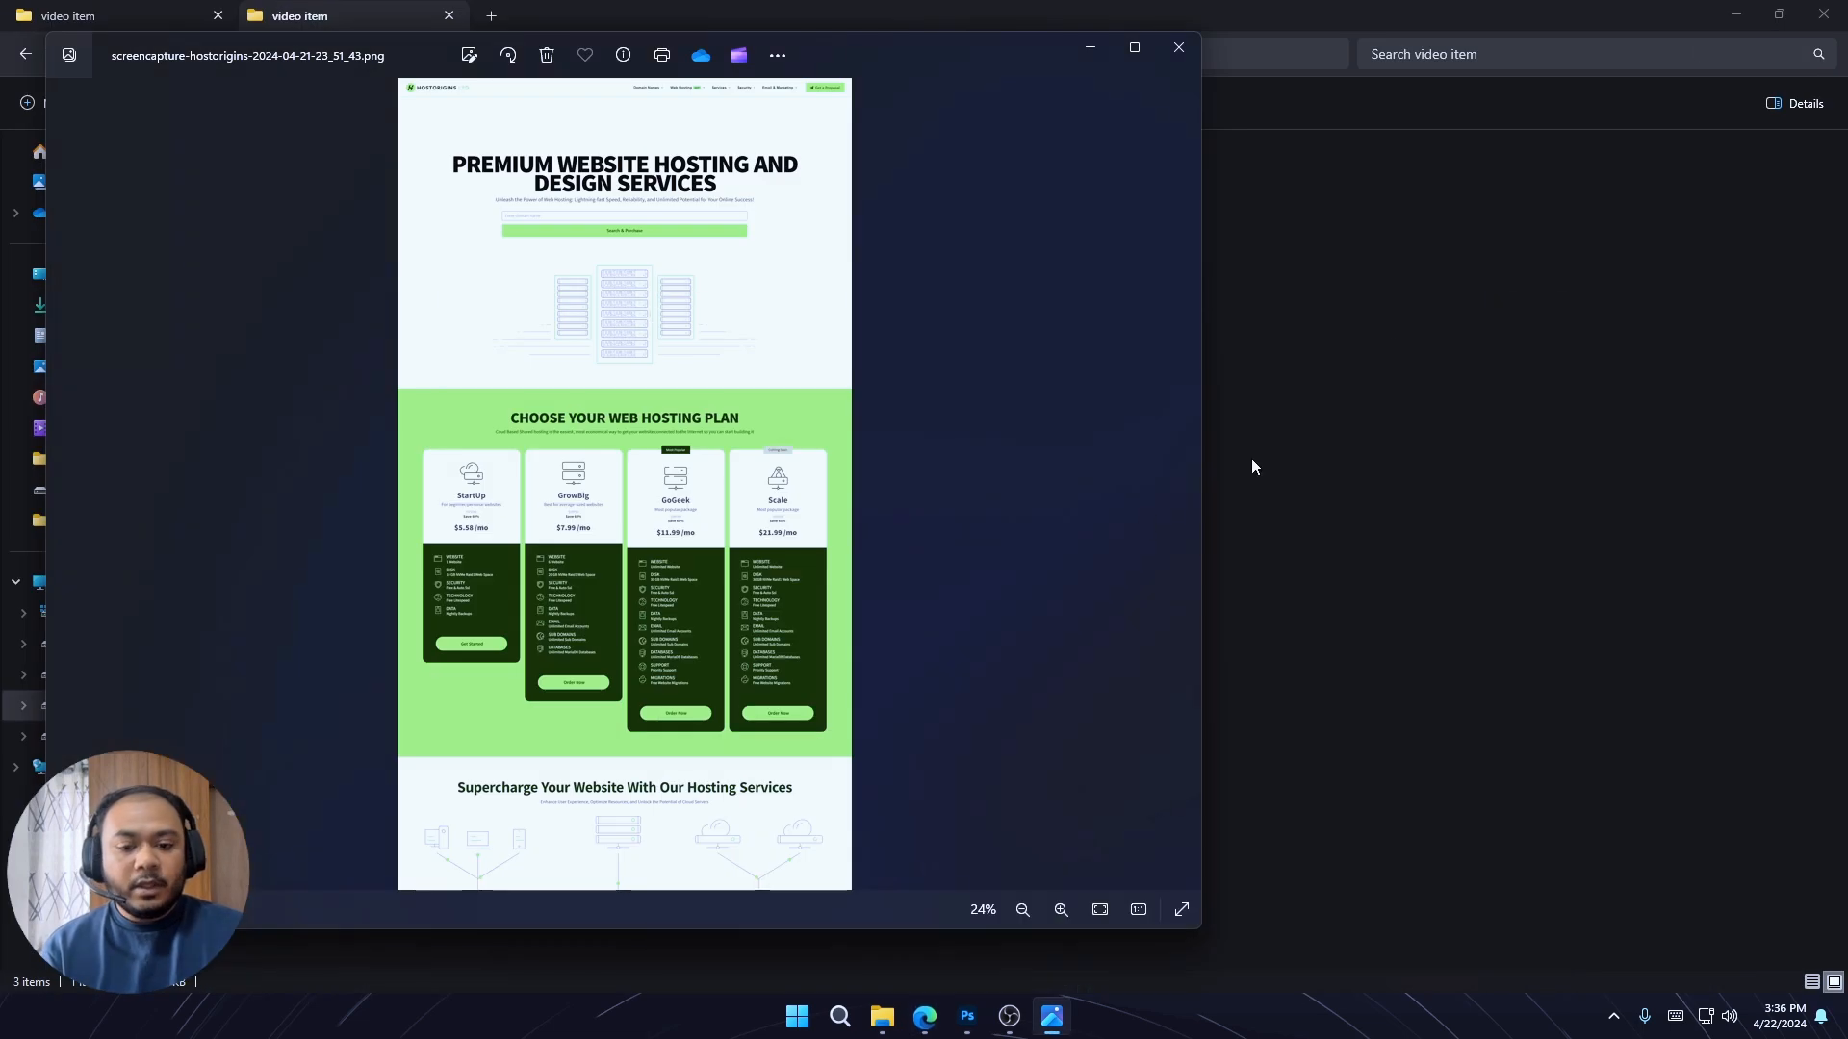
Place the hostorigins screenshot file into the smart object, scaled to about 21% to span the canvas width and aligned with its top edge
click(1179, 47)
drag(356, 252, 902, 693)
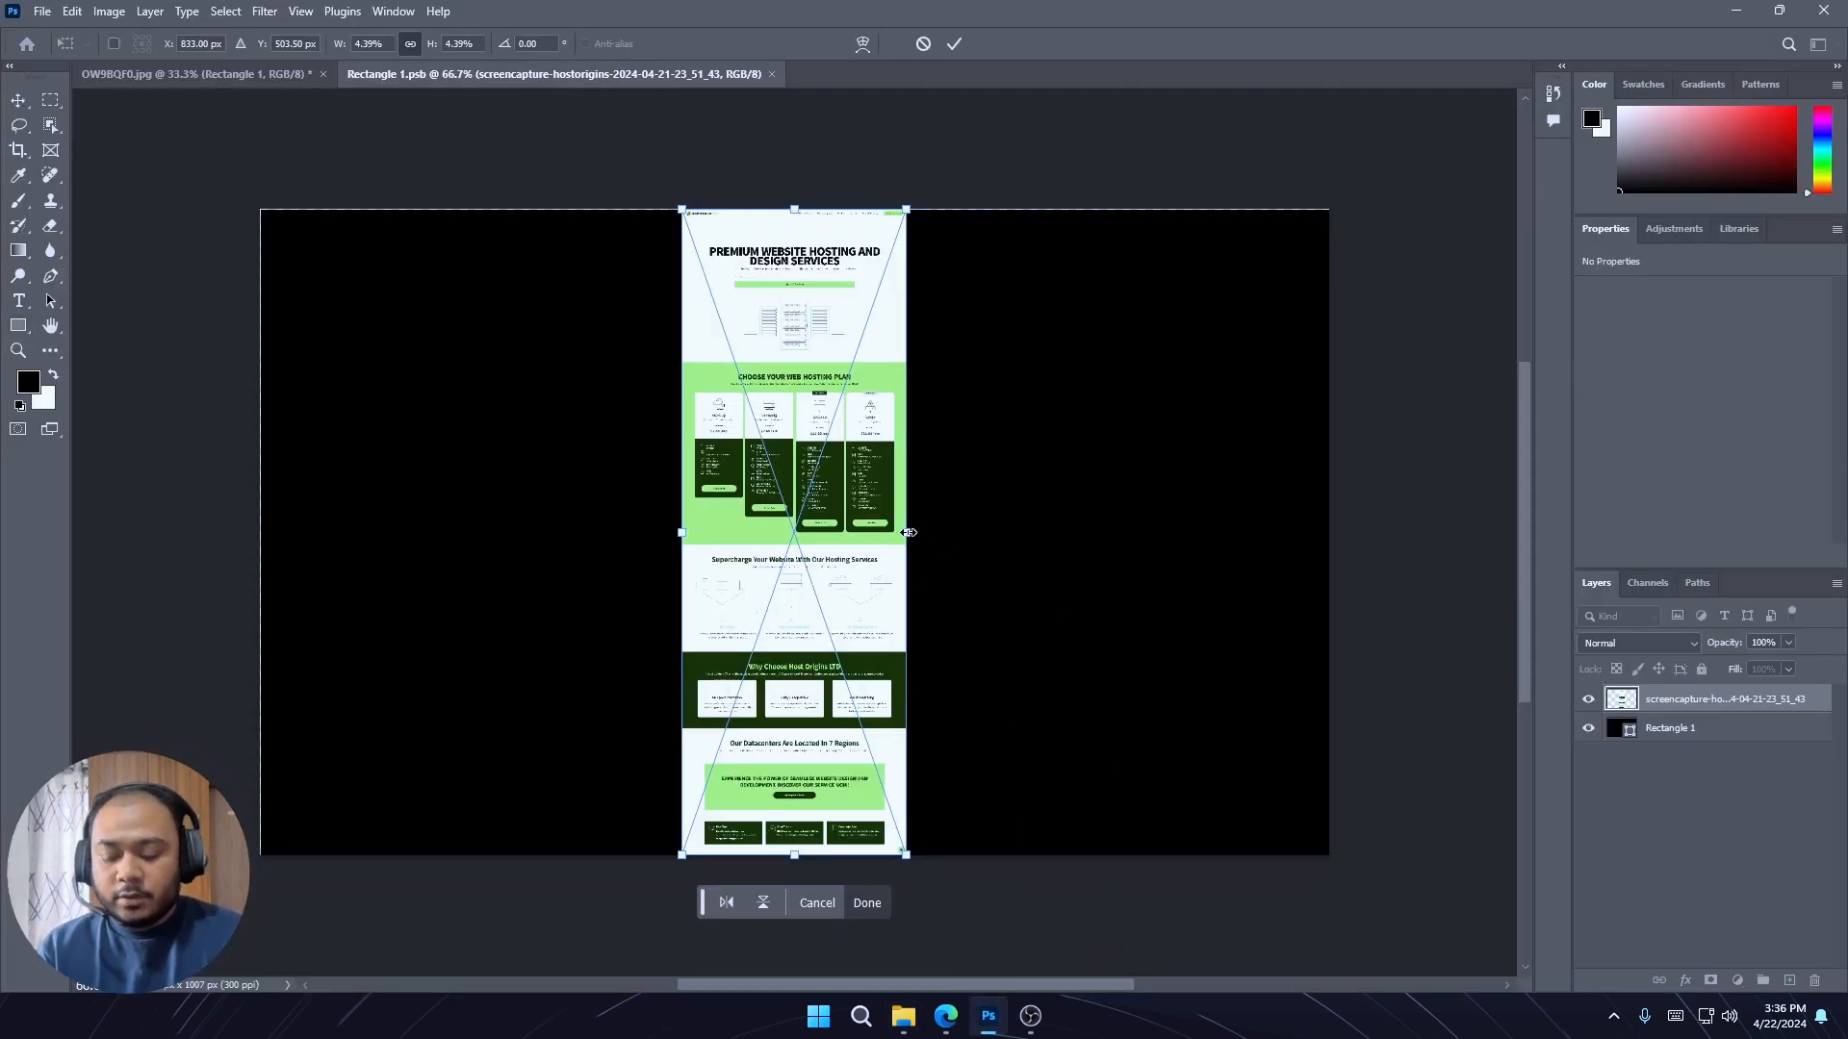
drag(909, 532, 1332, 539)
drag(952, 463, 985, 774)
drag(971, 348, 962, 640)
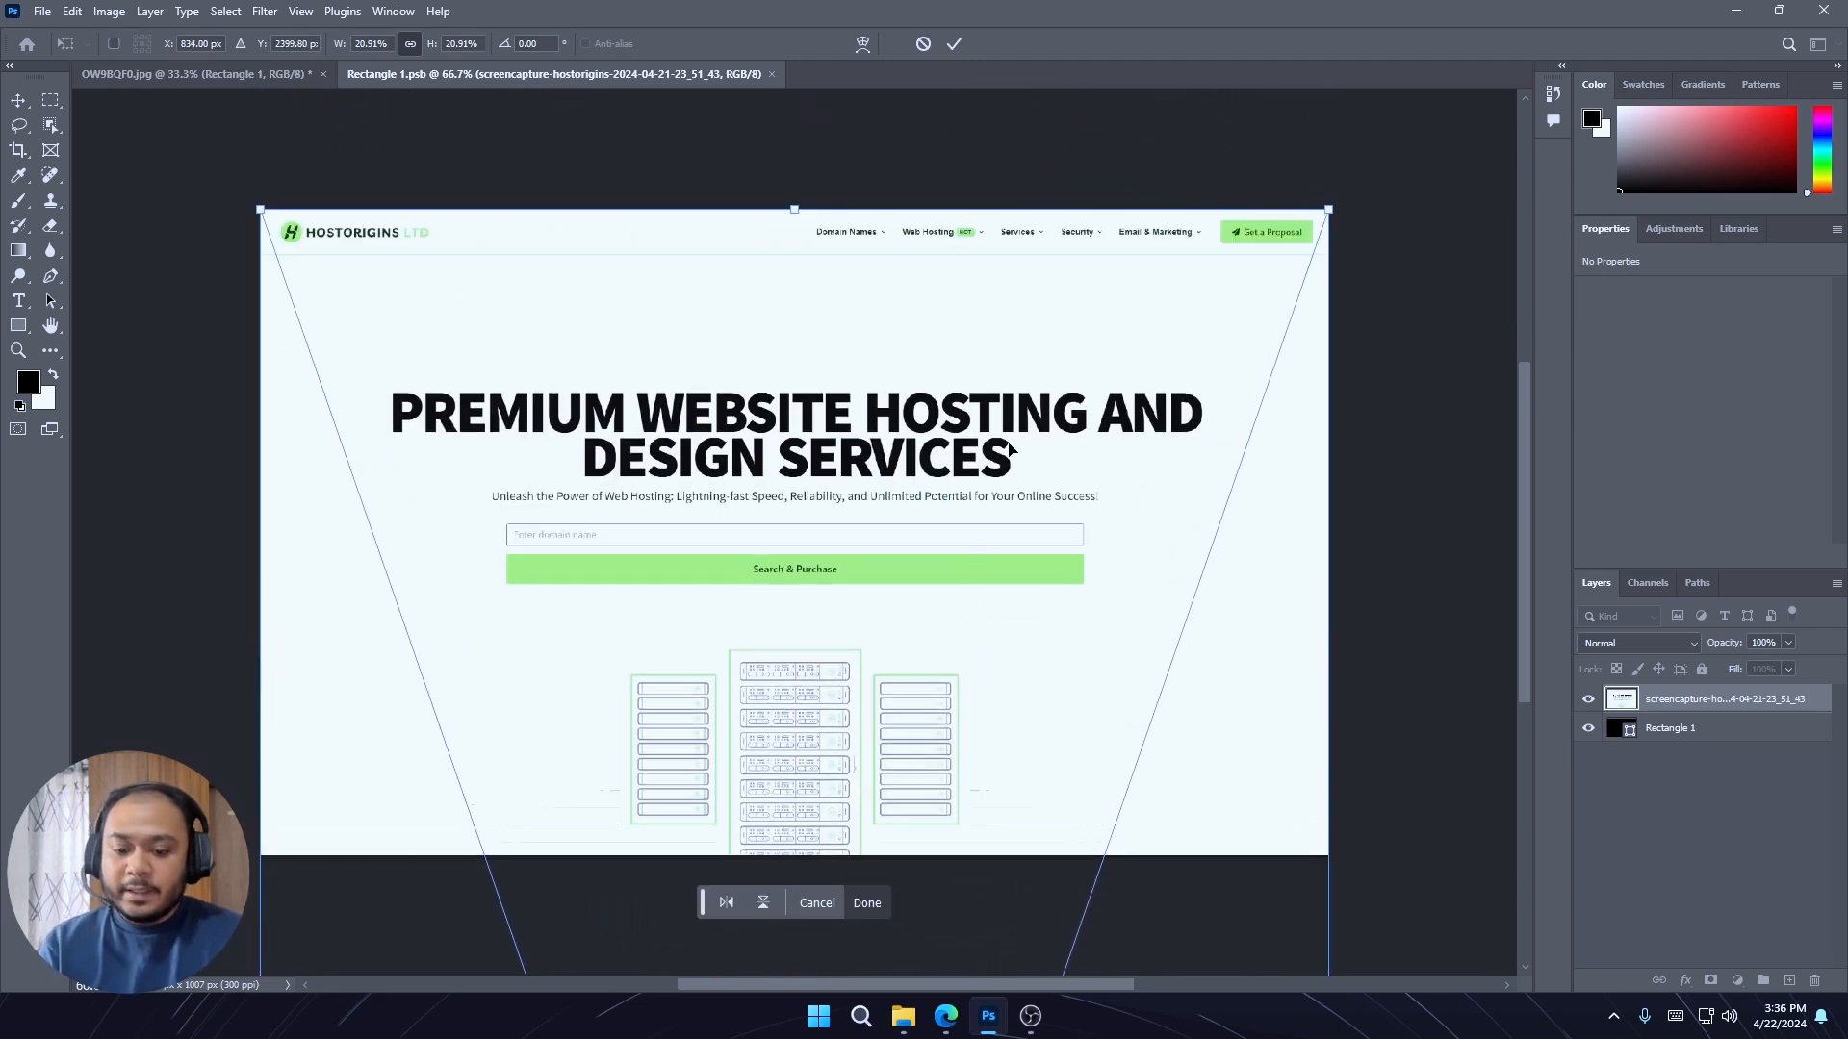
click(956, 43)
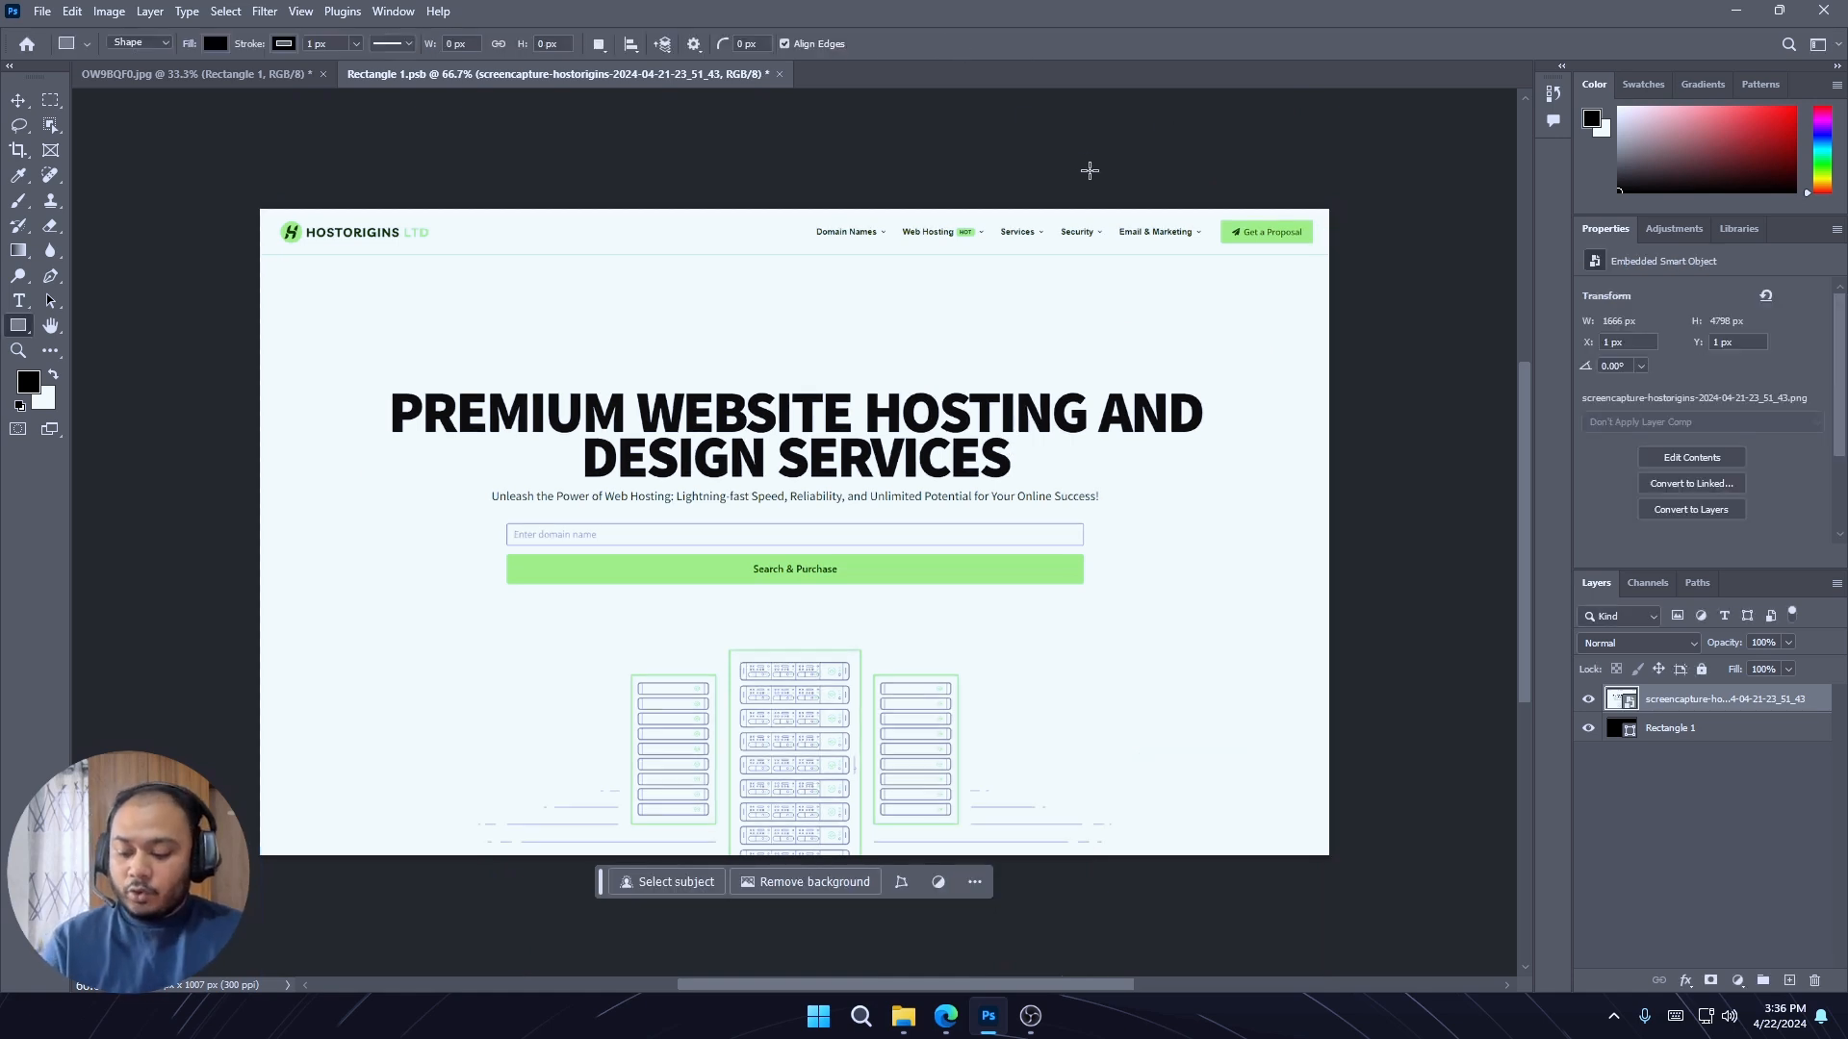
Save the smart object's contents and check the screenshot's fit along the laptop display edges in OW9BQF0.jpg
key(ctrl+s)
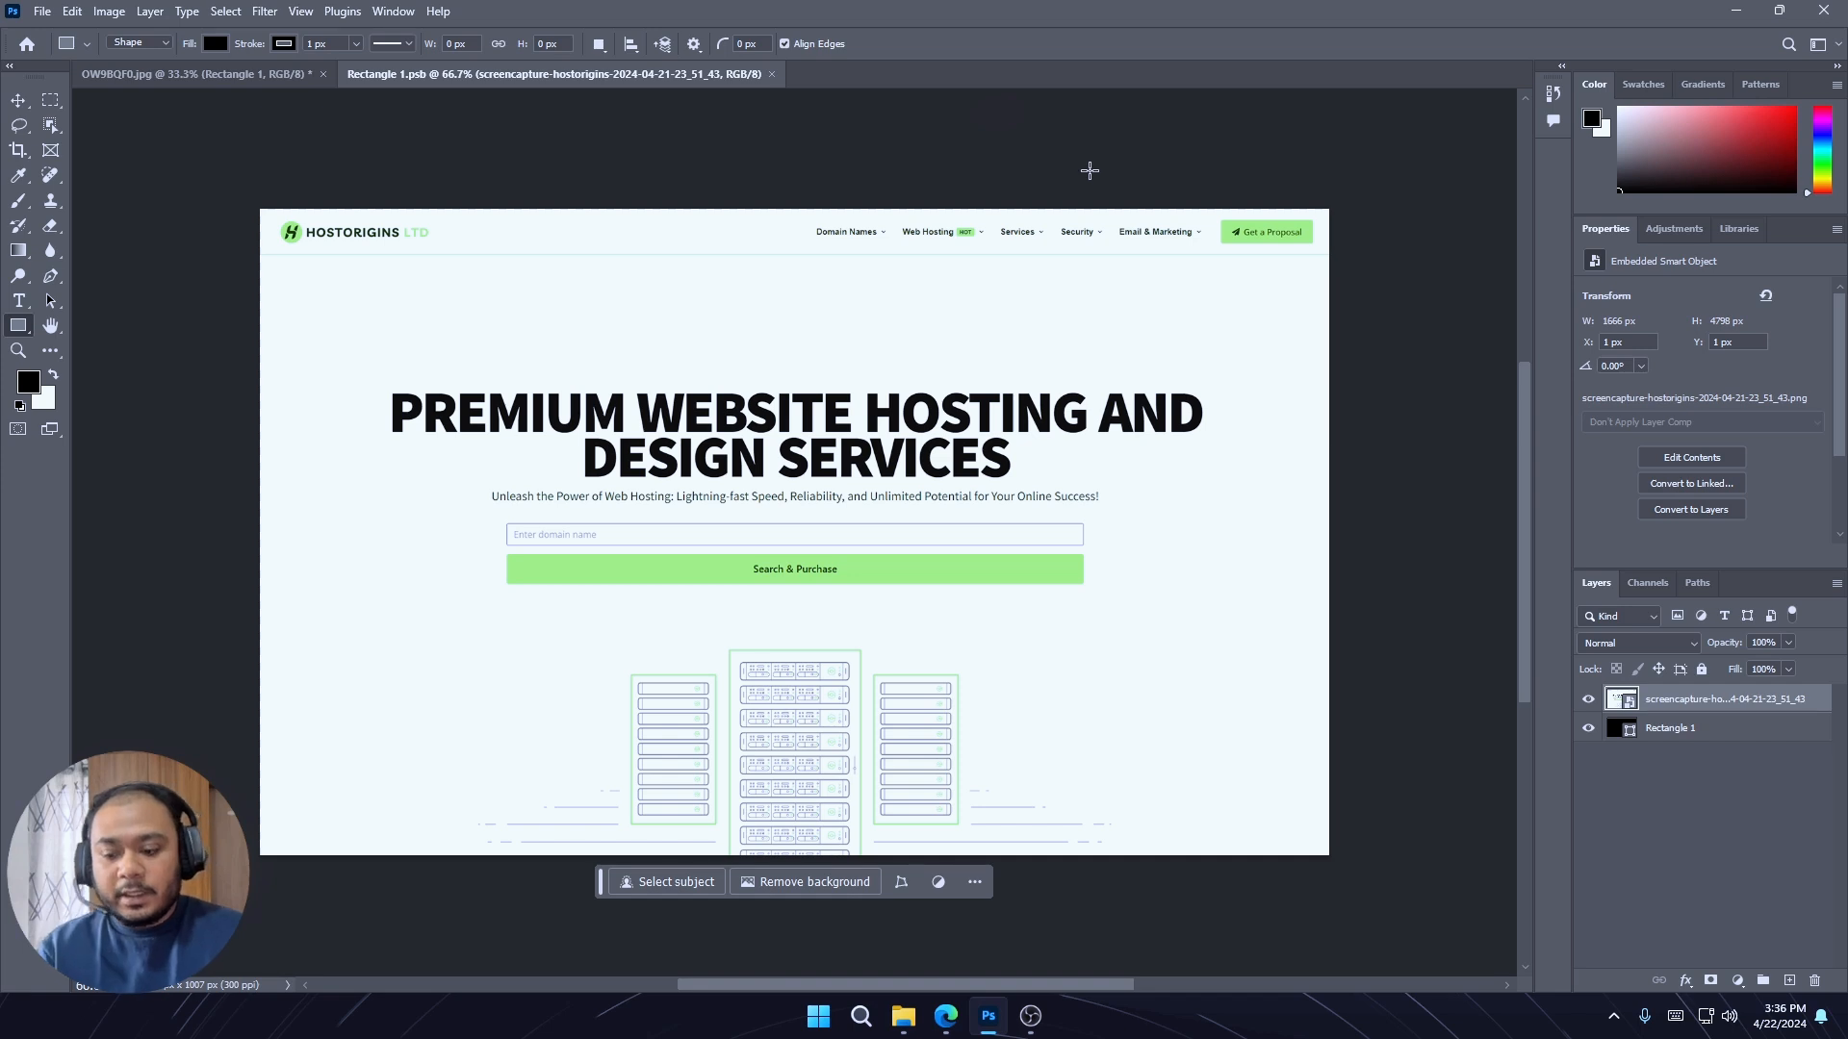
click(229, 76)
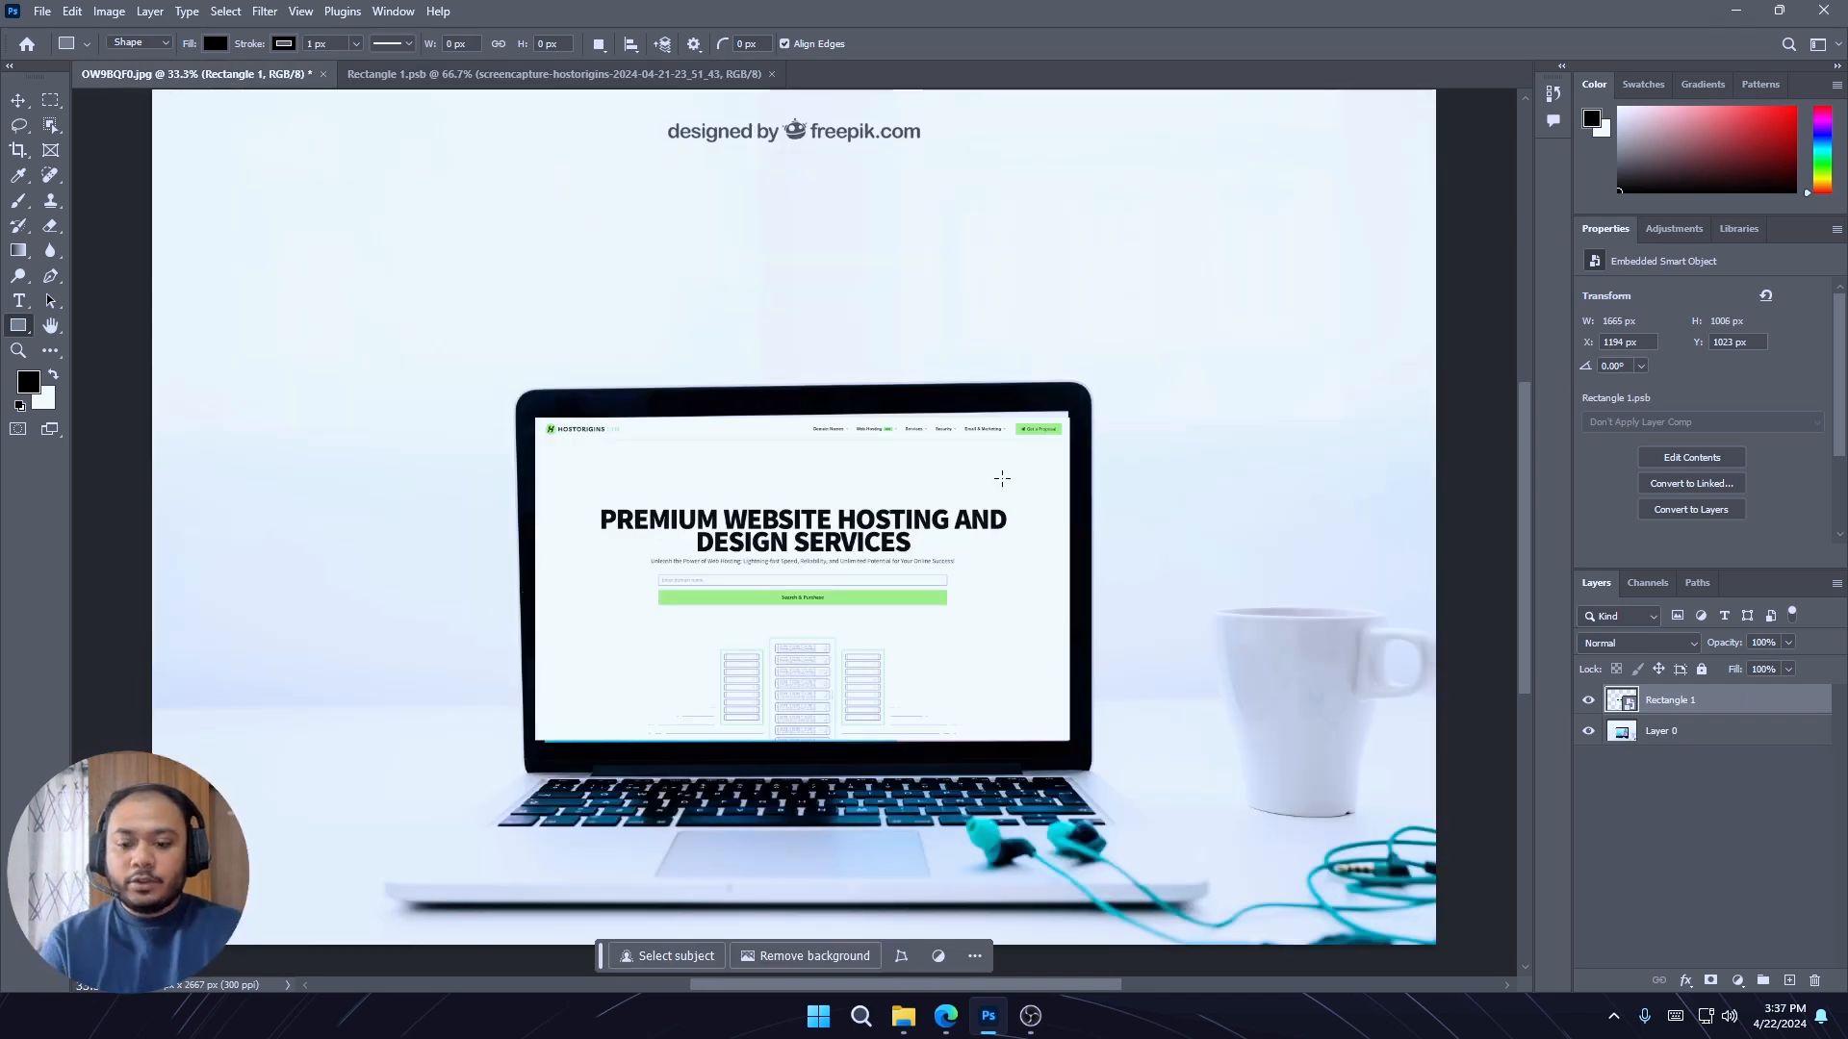
scroll(1058, 425, up, 5)
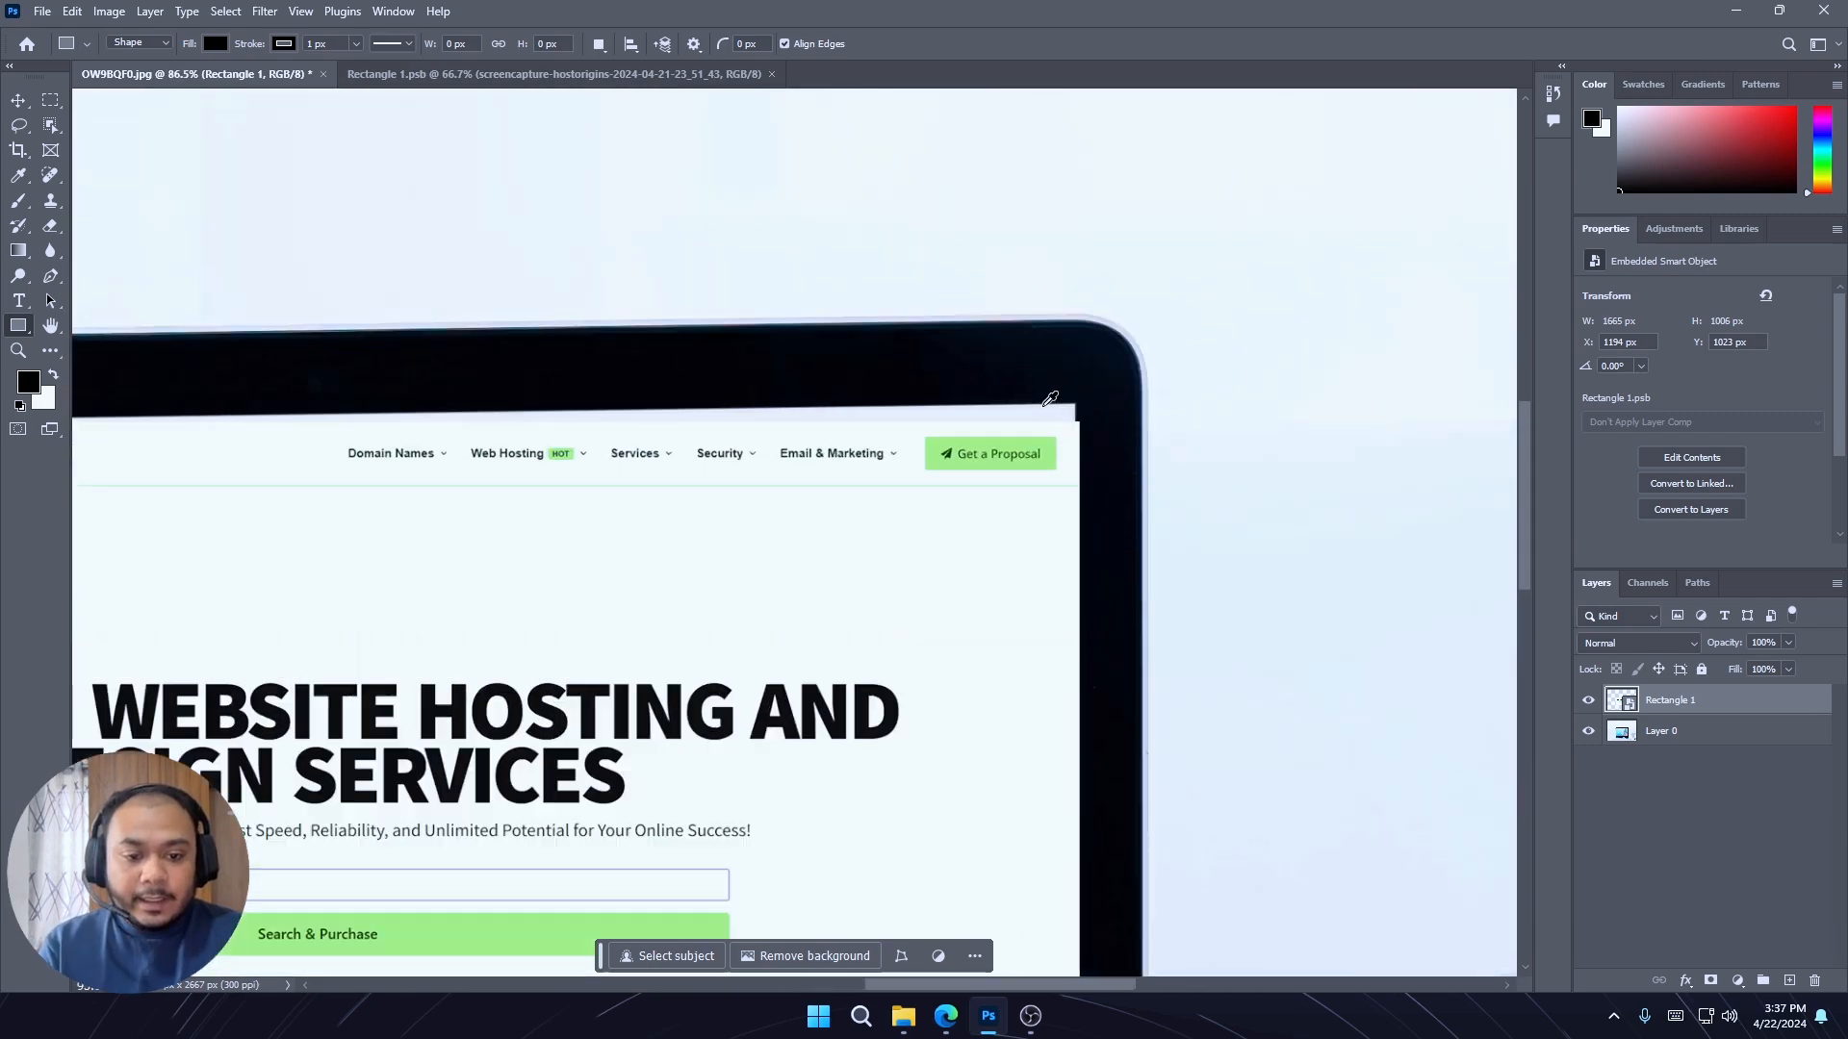
scroll(1050, 398, down, 1)
scroll(1050, 398, down, 4)
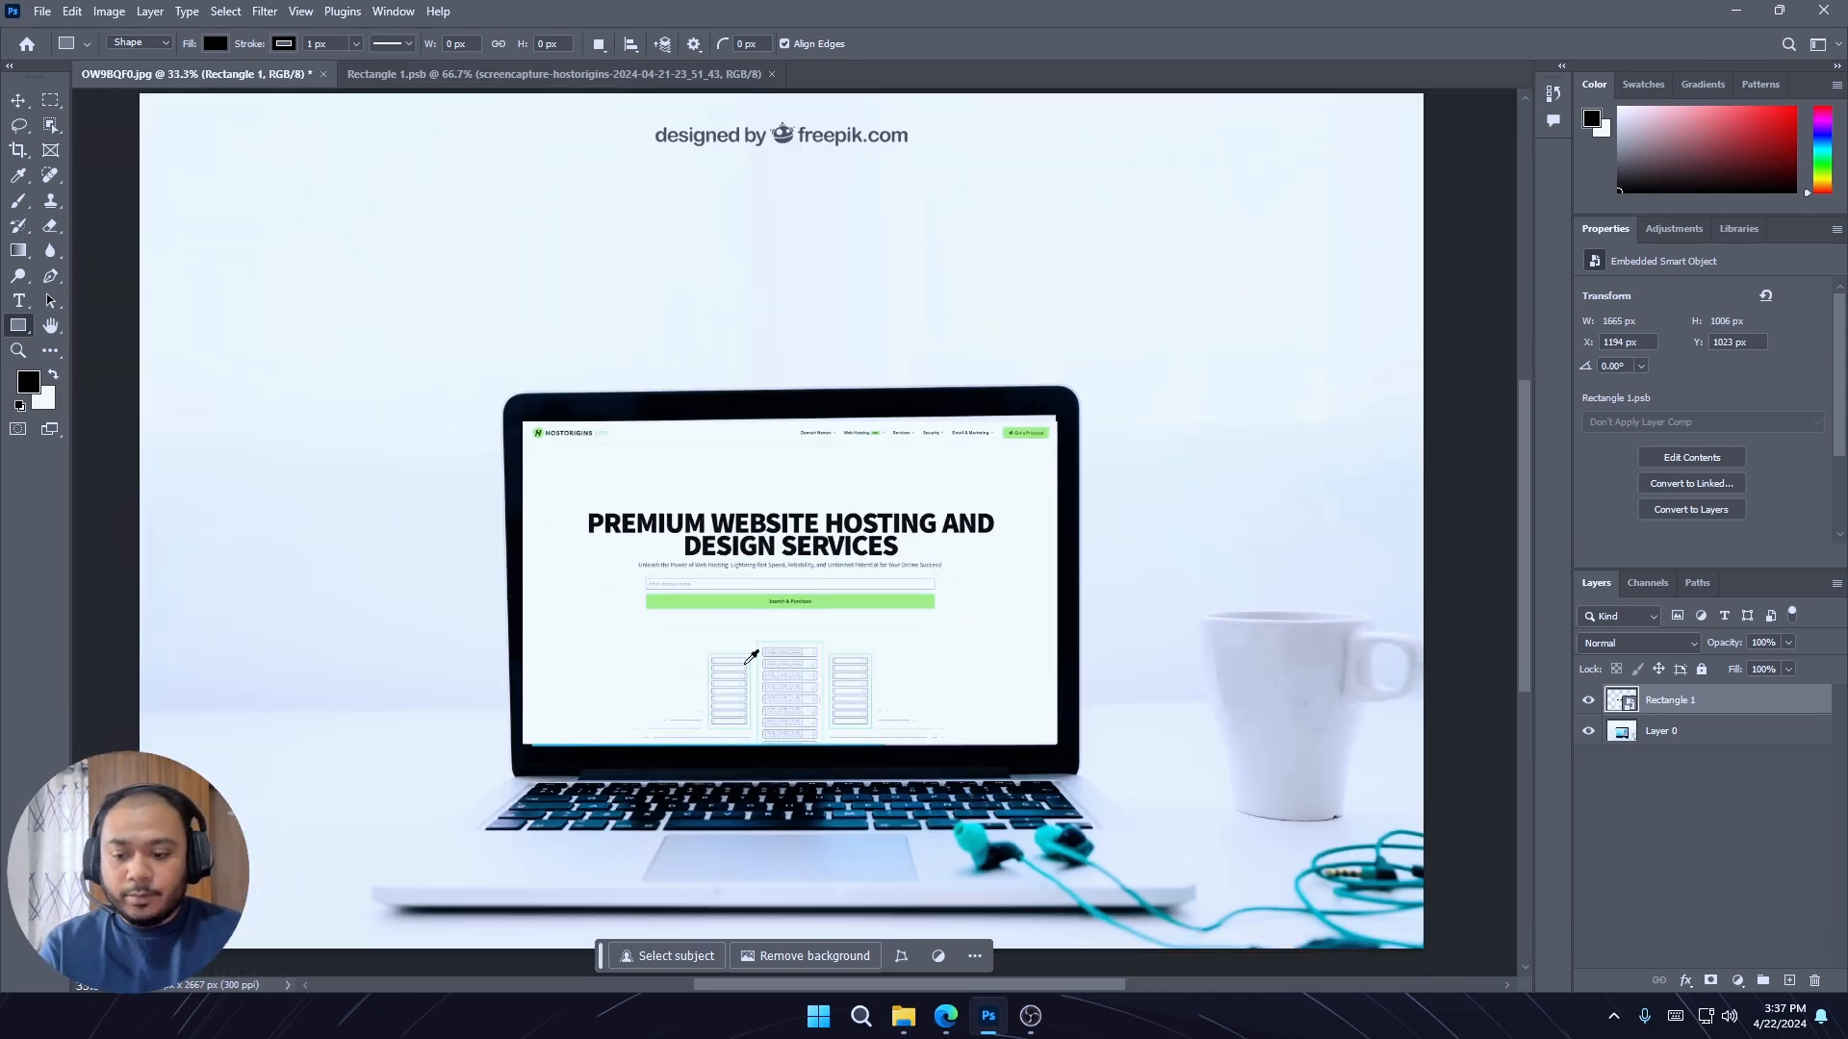
scroll(520, 724, up, 5)
scroll(521, 725, down, 3)
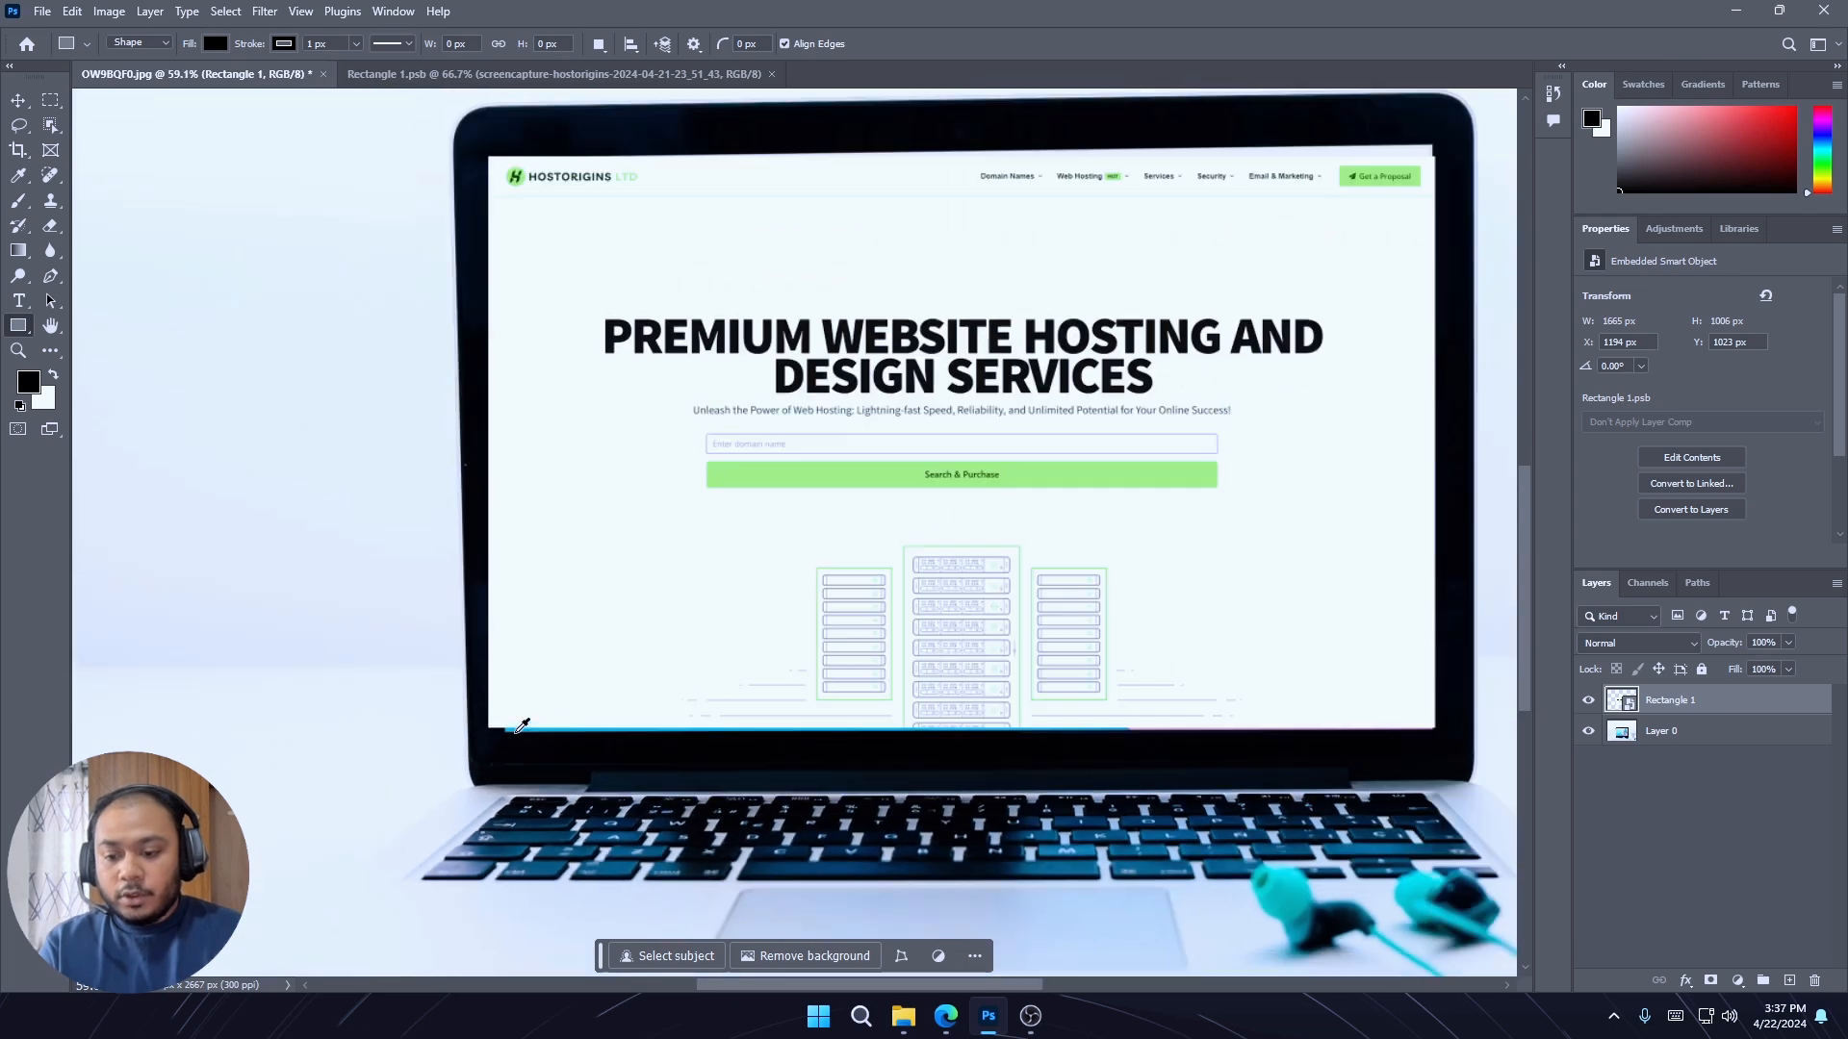
scroll(522, 724, down, 2)
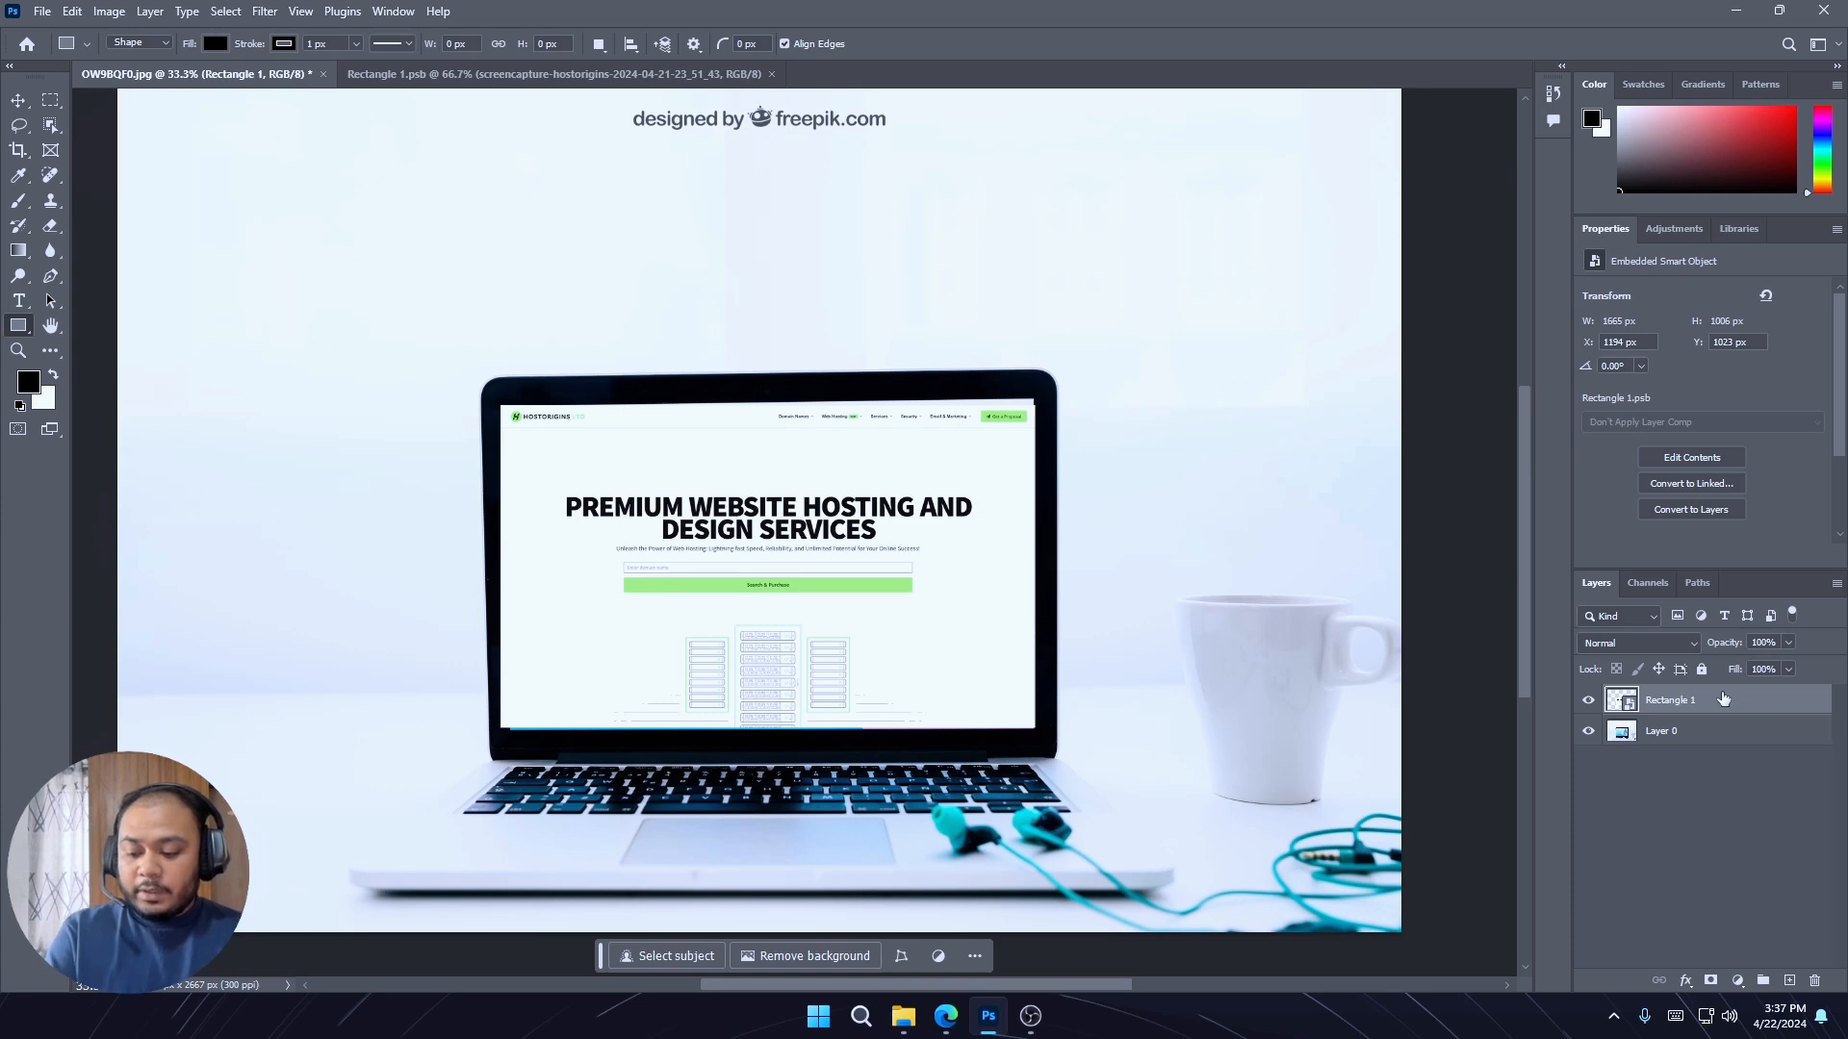
Distort the Rectangle 1 layer so its upper-right corner meets the matching corner of the laptop display
key(ctrl+t)
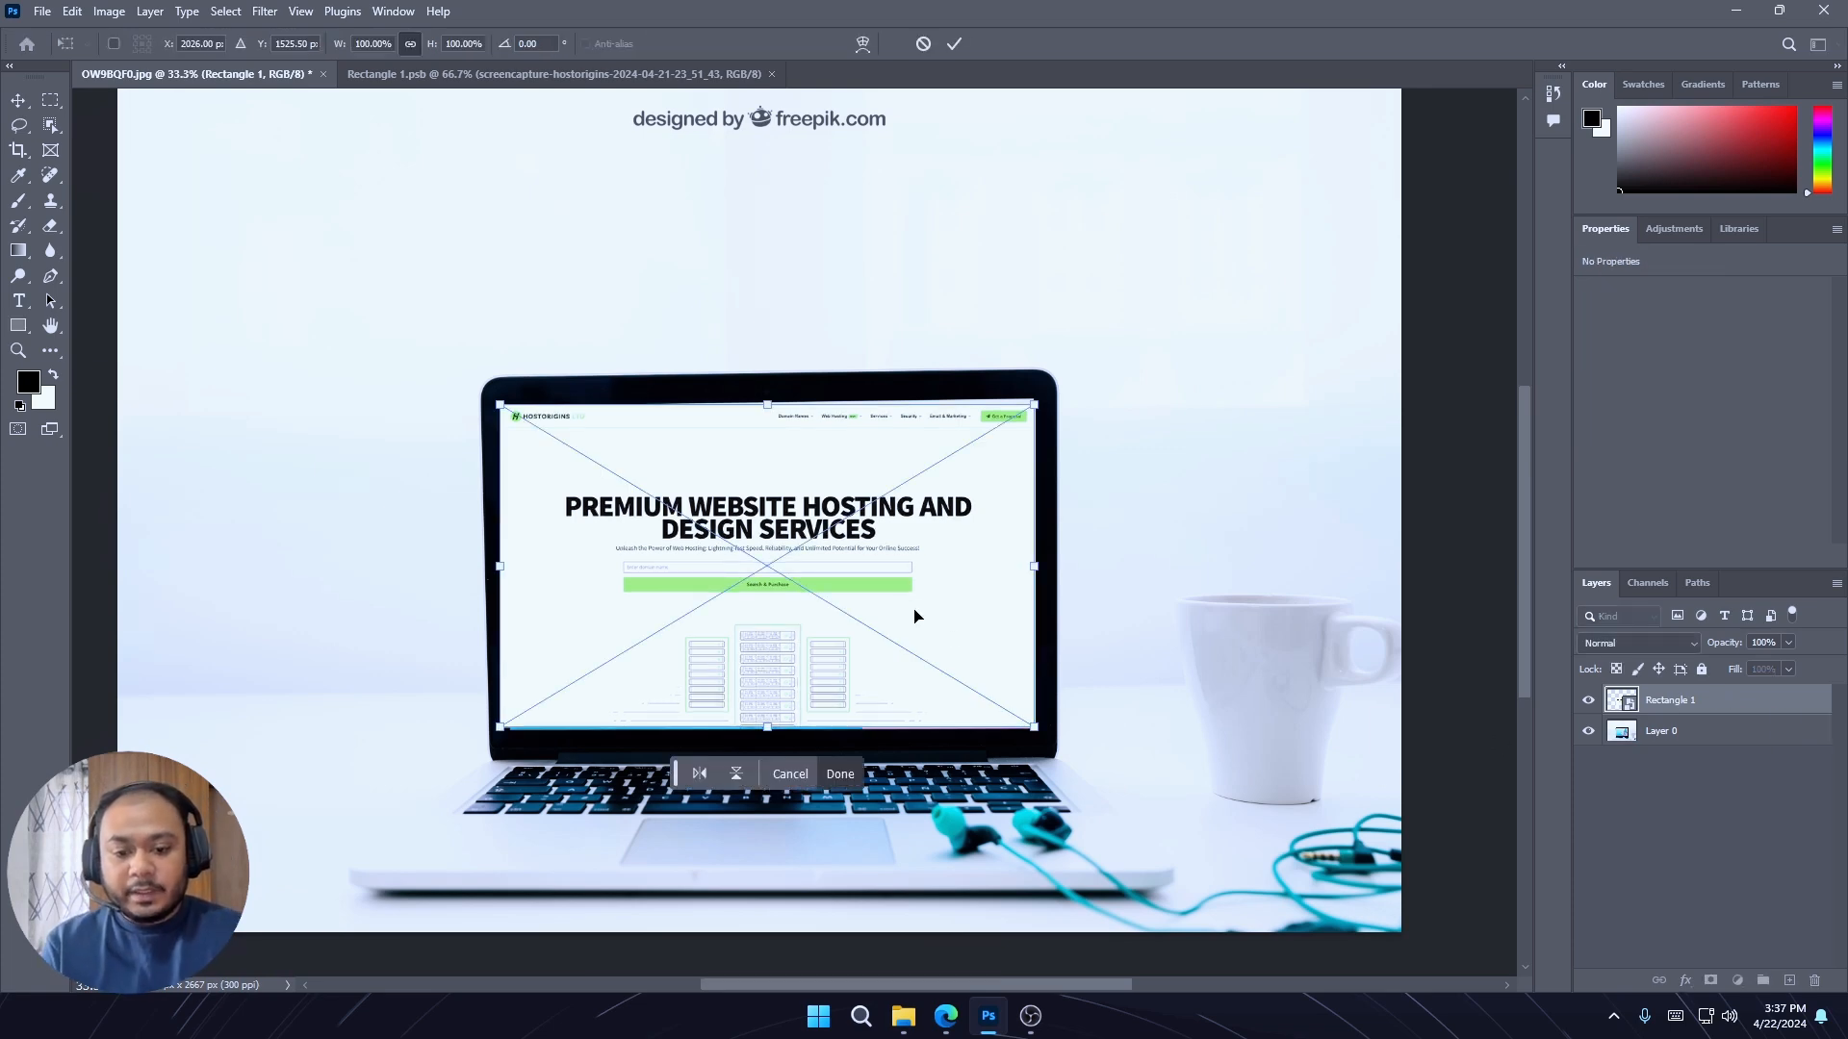
right_click(952, 560)
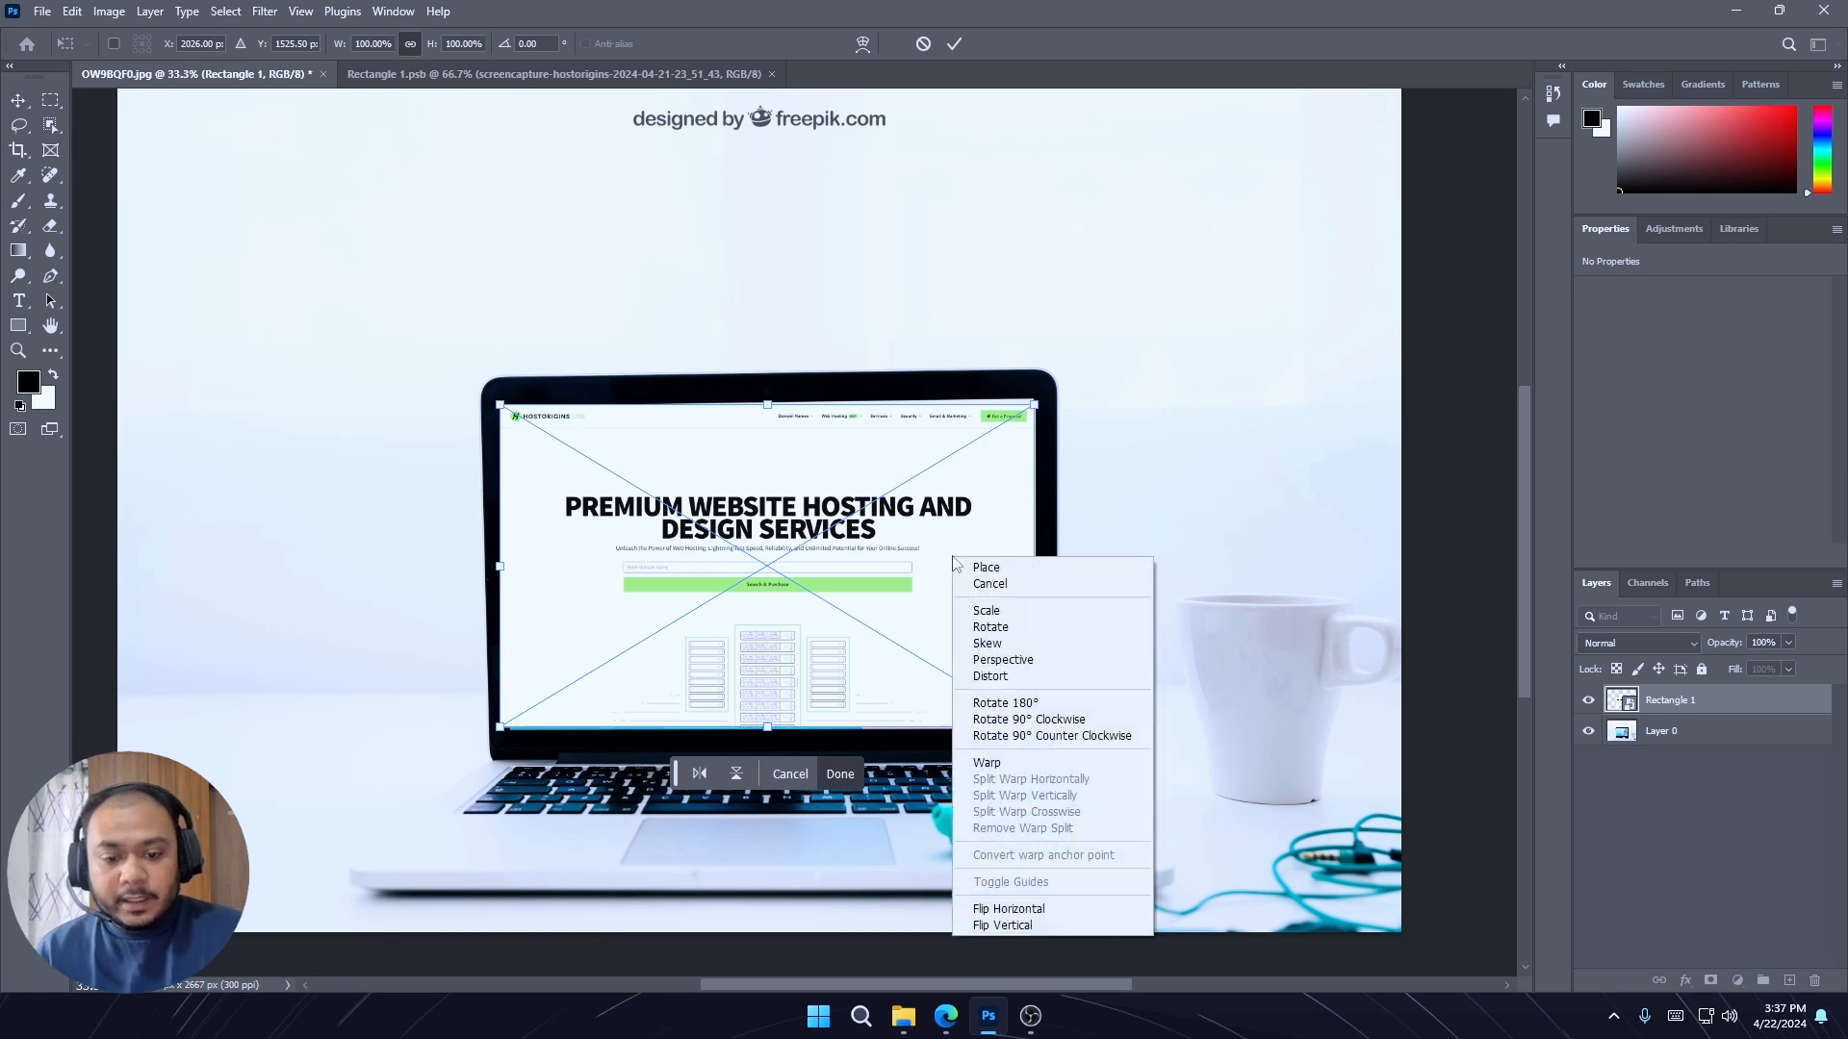
click(1012, 678)
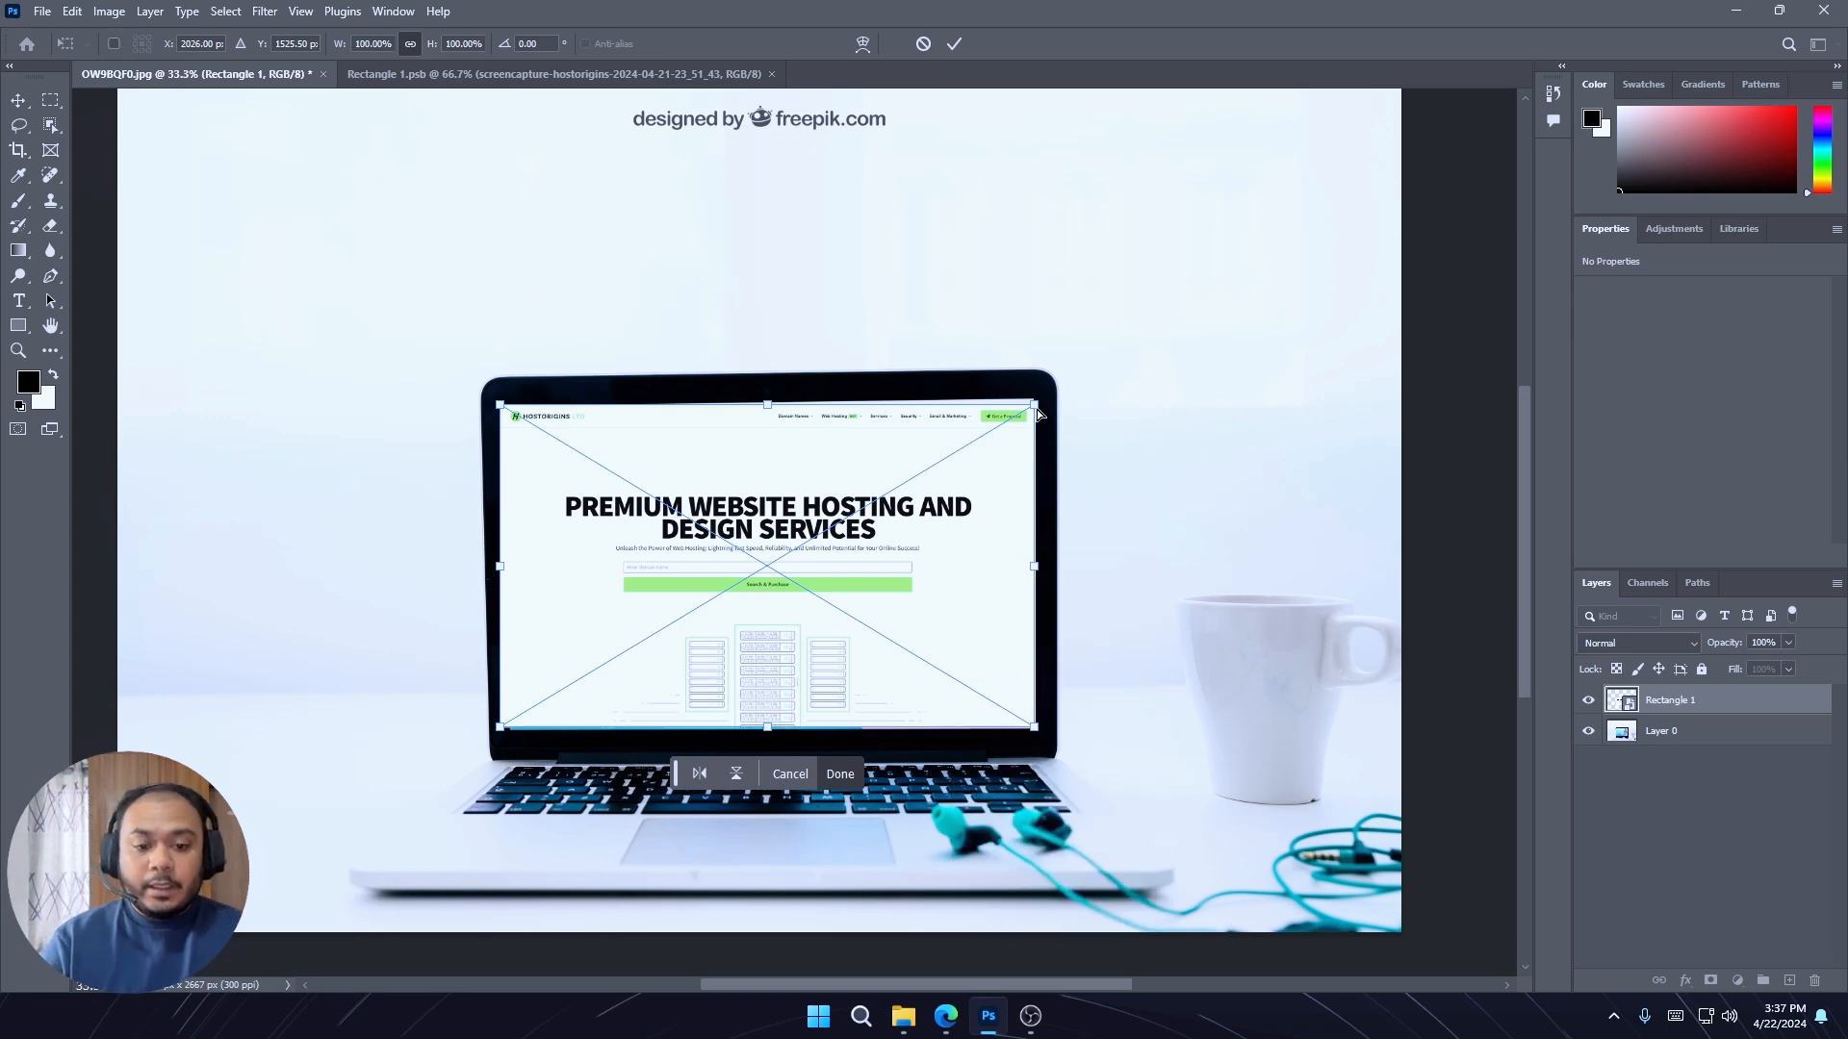
scroll(1035, 409, up, 5)
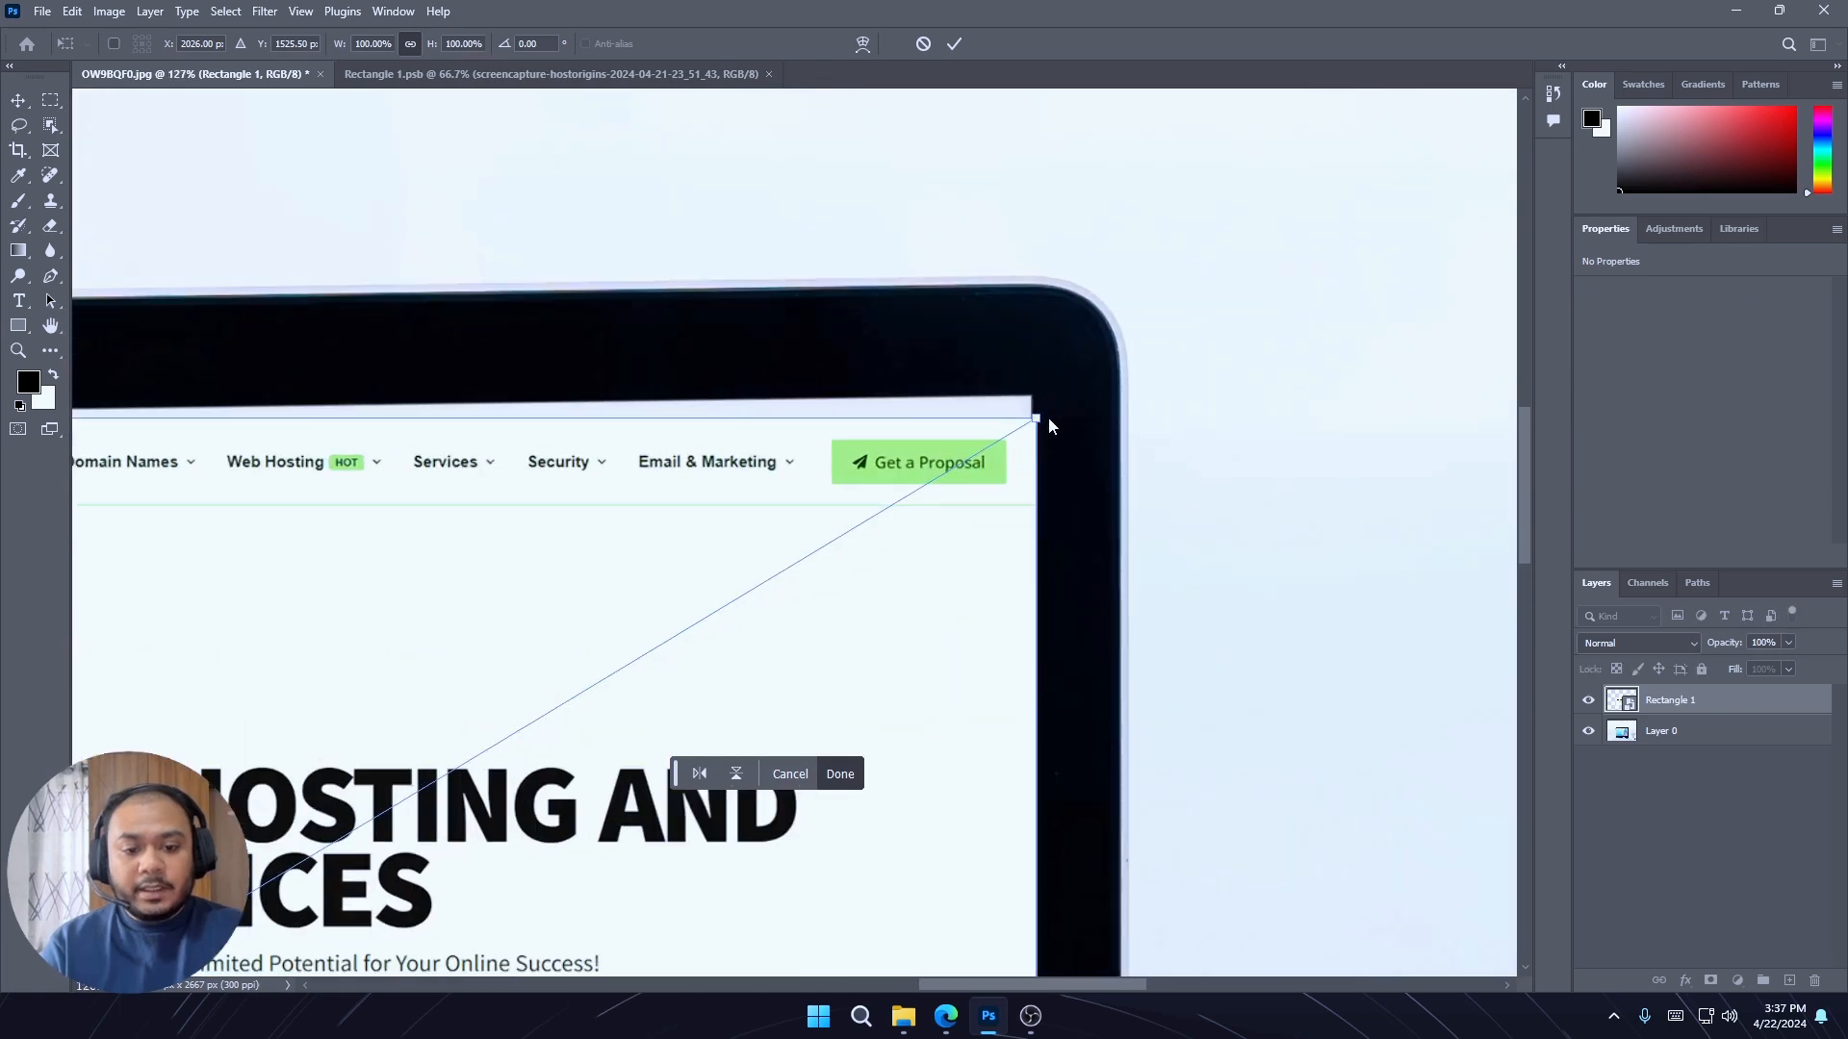
mouse_move(1036, 422)
mouse_down()
mouse_move(1024, 396)
mouse_move(943, 507)
mouse_move(1032, 398)
mouse_up()
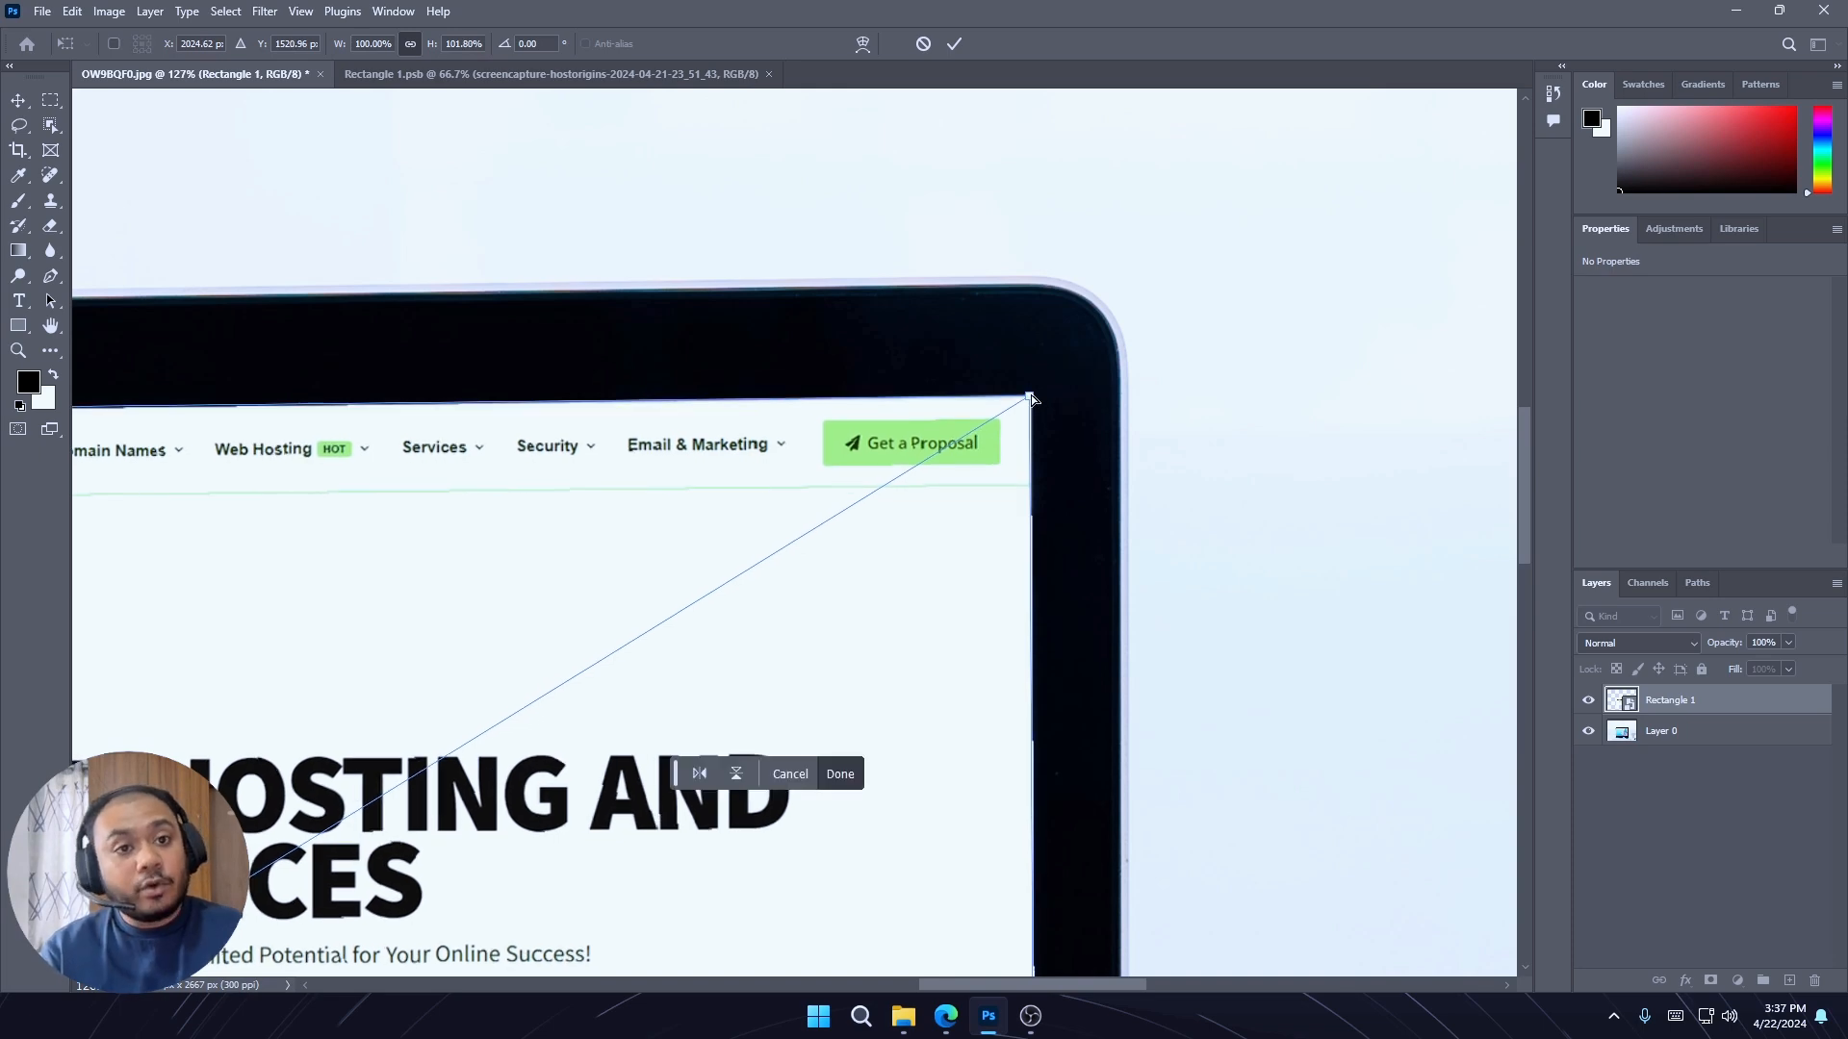
Distort the layer's lower-right and lower-left corners onto the matching corners of the laptop display
scroll(1032, 399, down, 5)
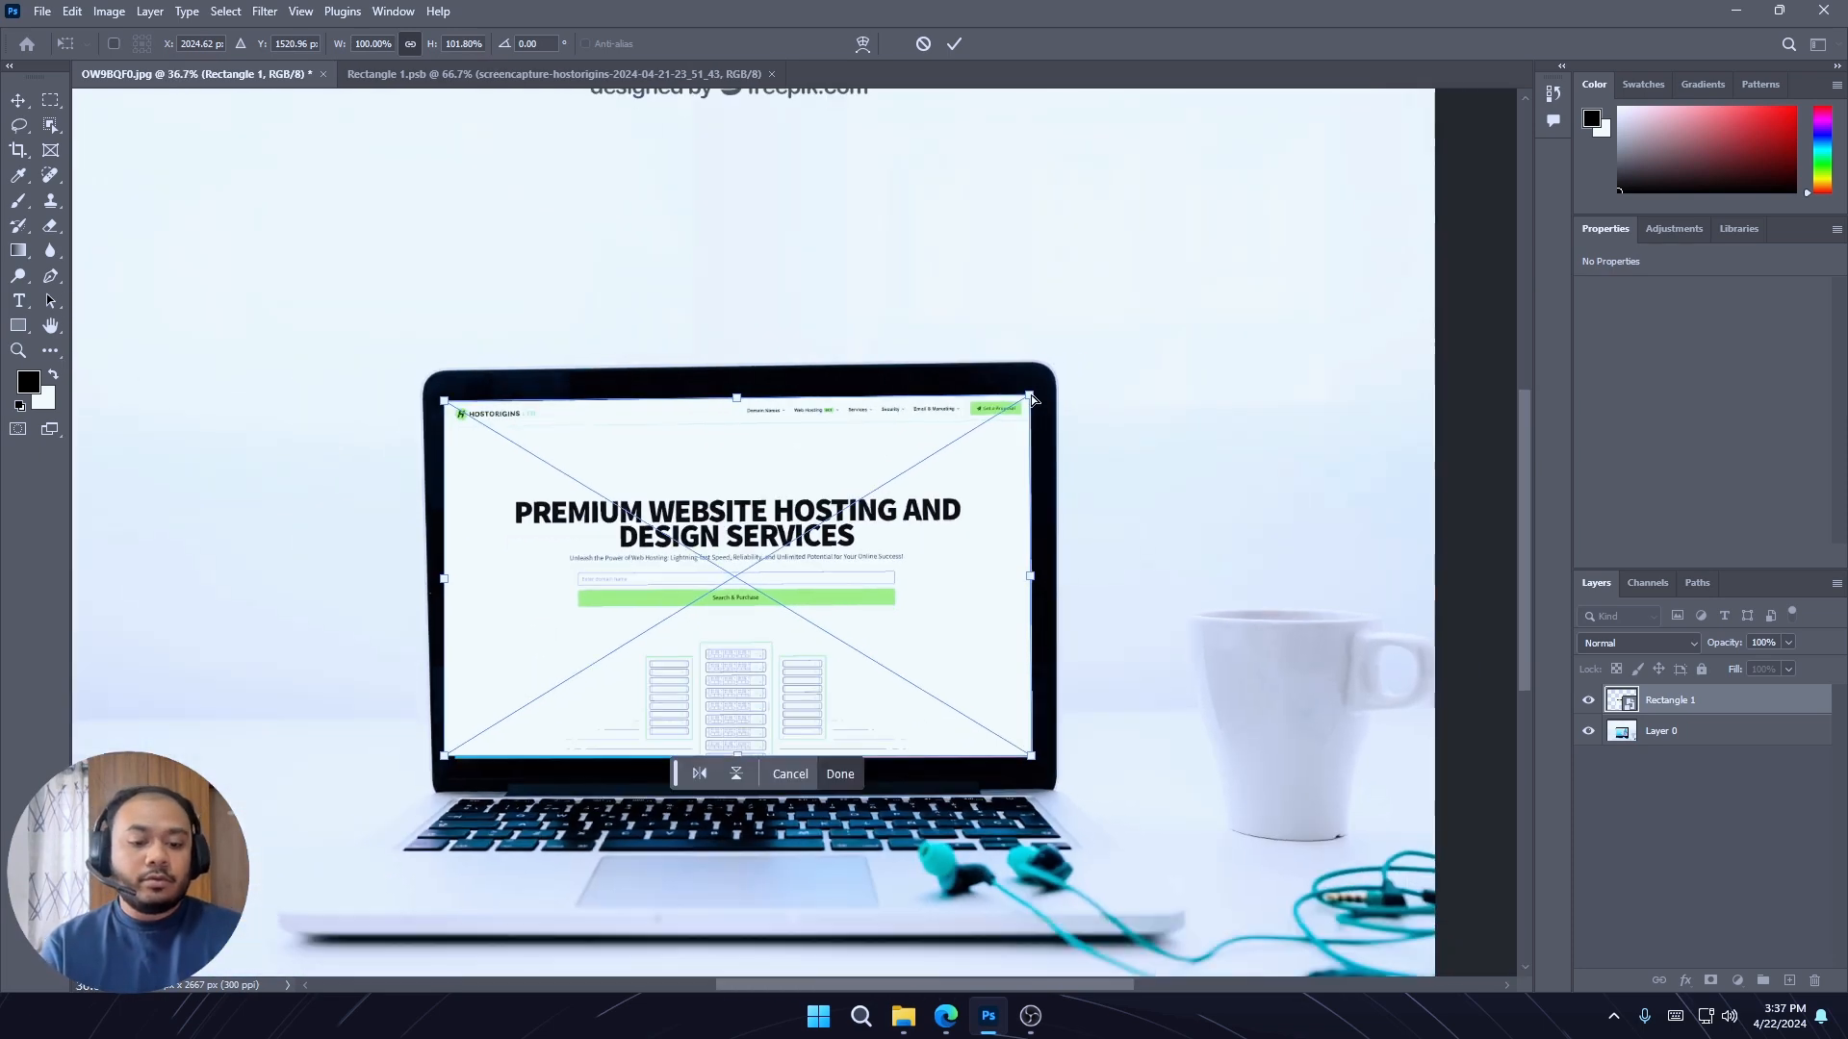
scroll(1031, 760, up, 3)
scroll(1032, 761, up, 3)
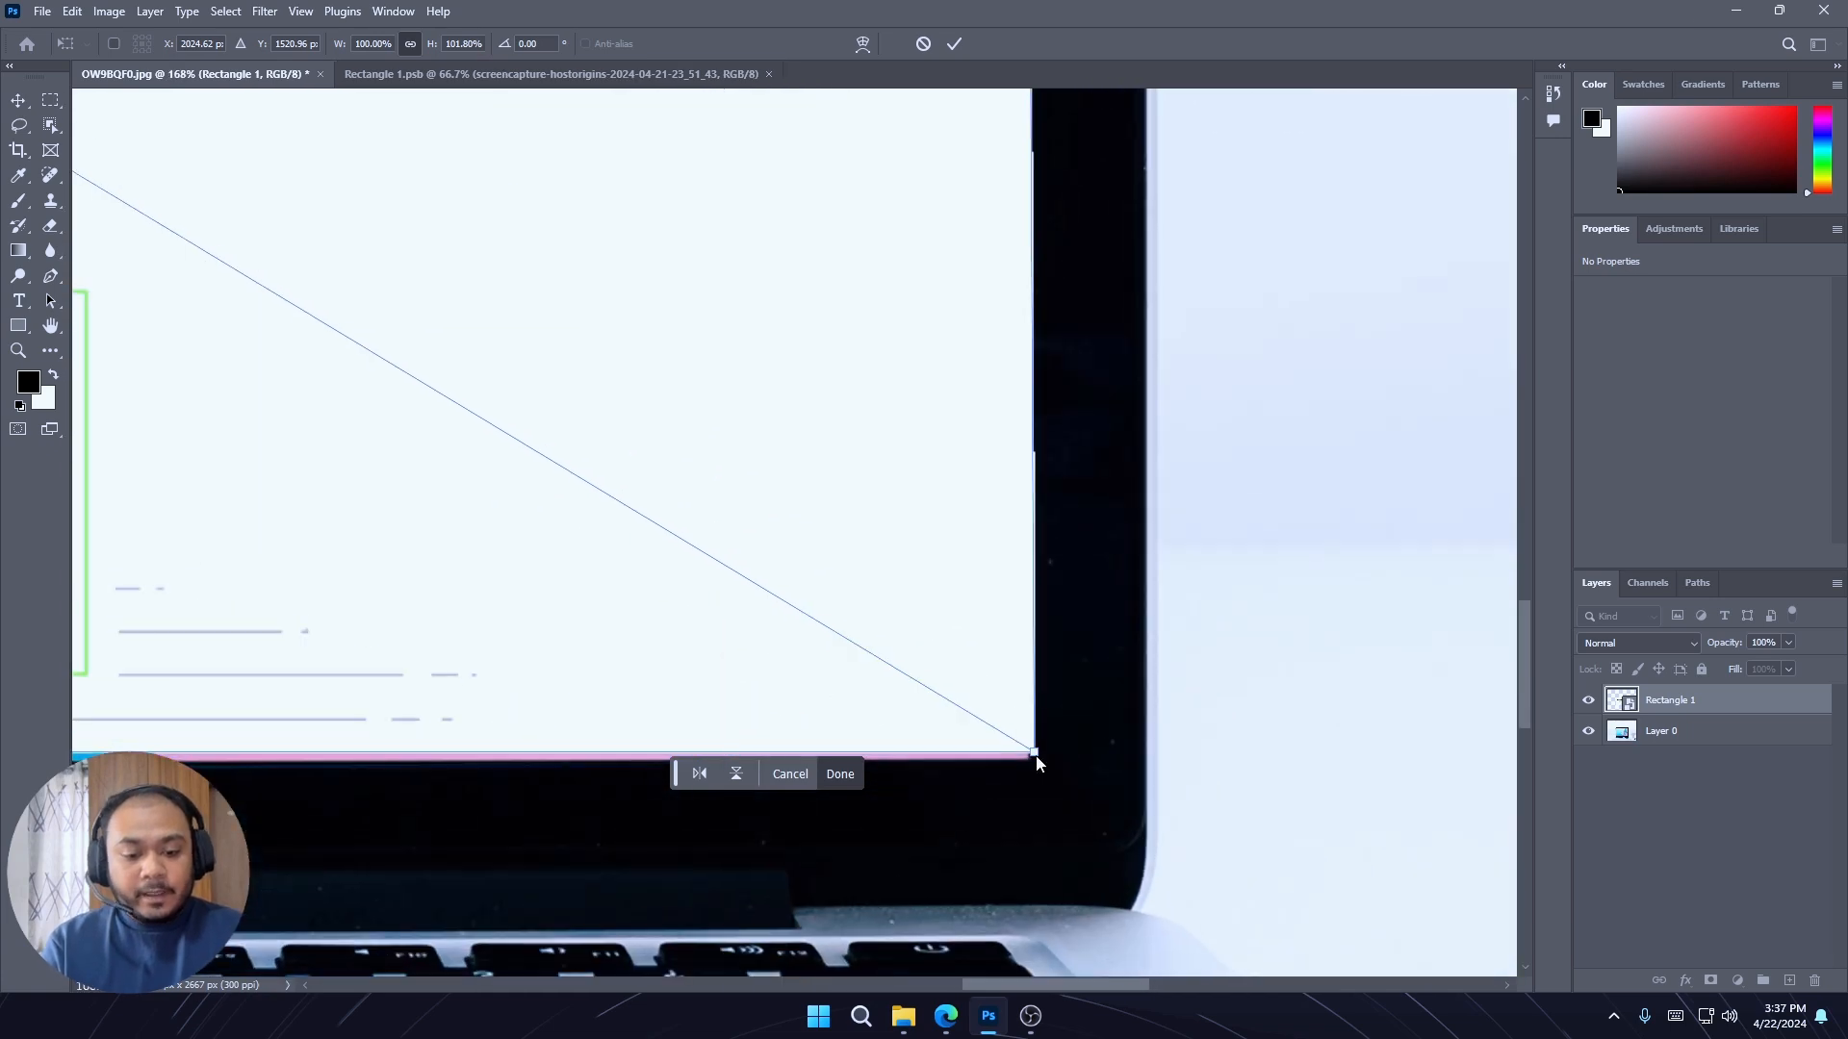
drag(1036, 758, 1026, 765)
scroll(837, 814, down, 3)
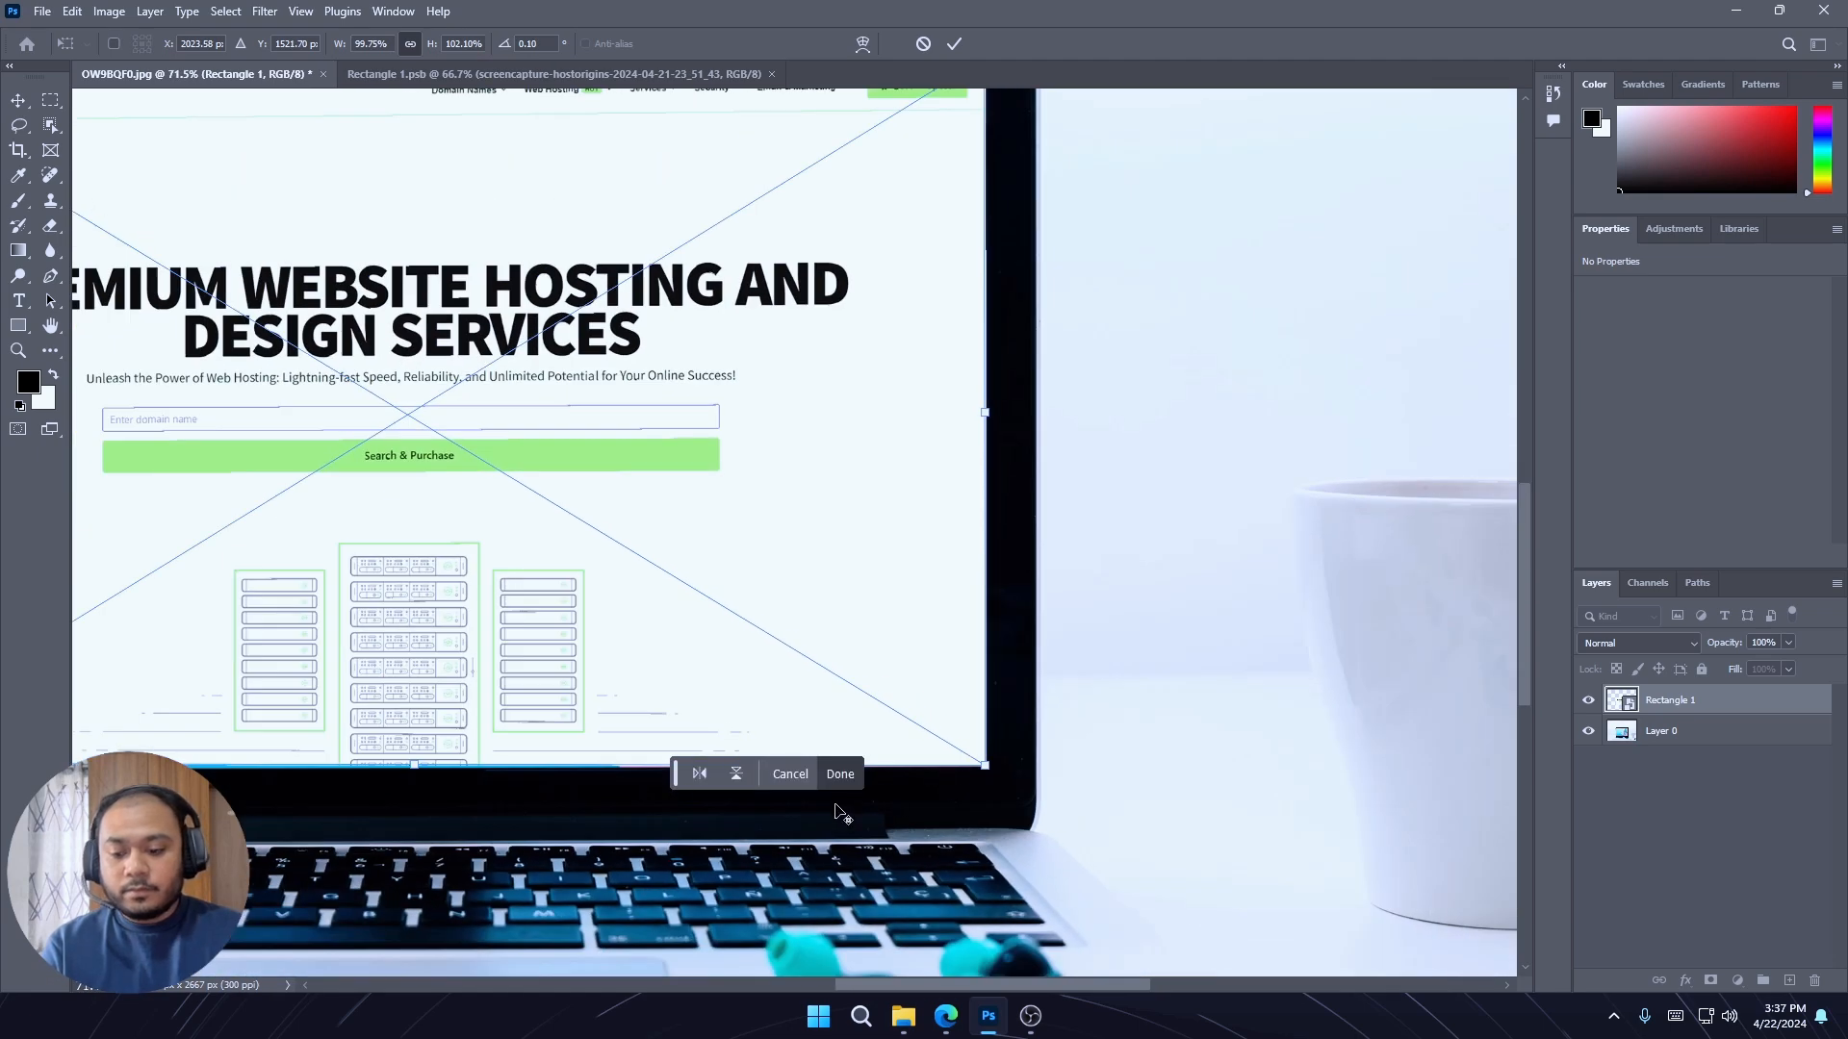
scroll(839, 814, down, 3)
scroll(154, 787, up, 9)
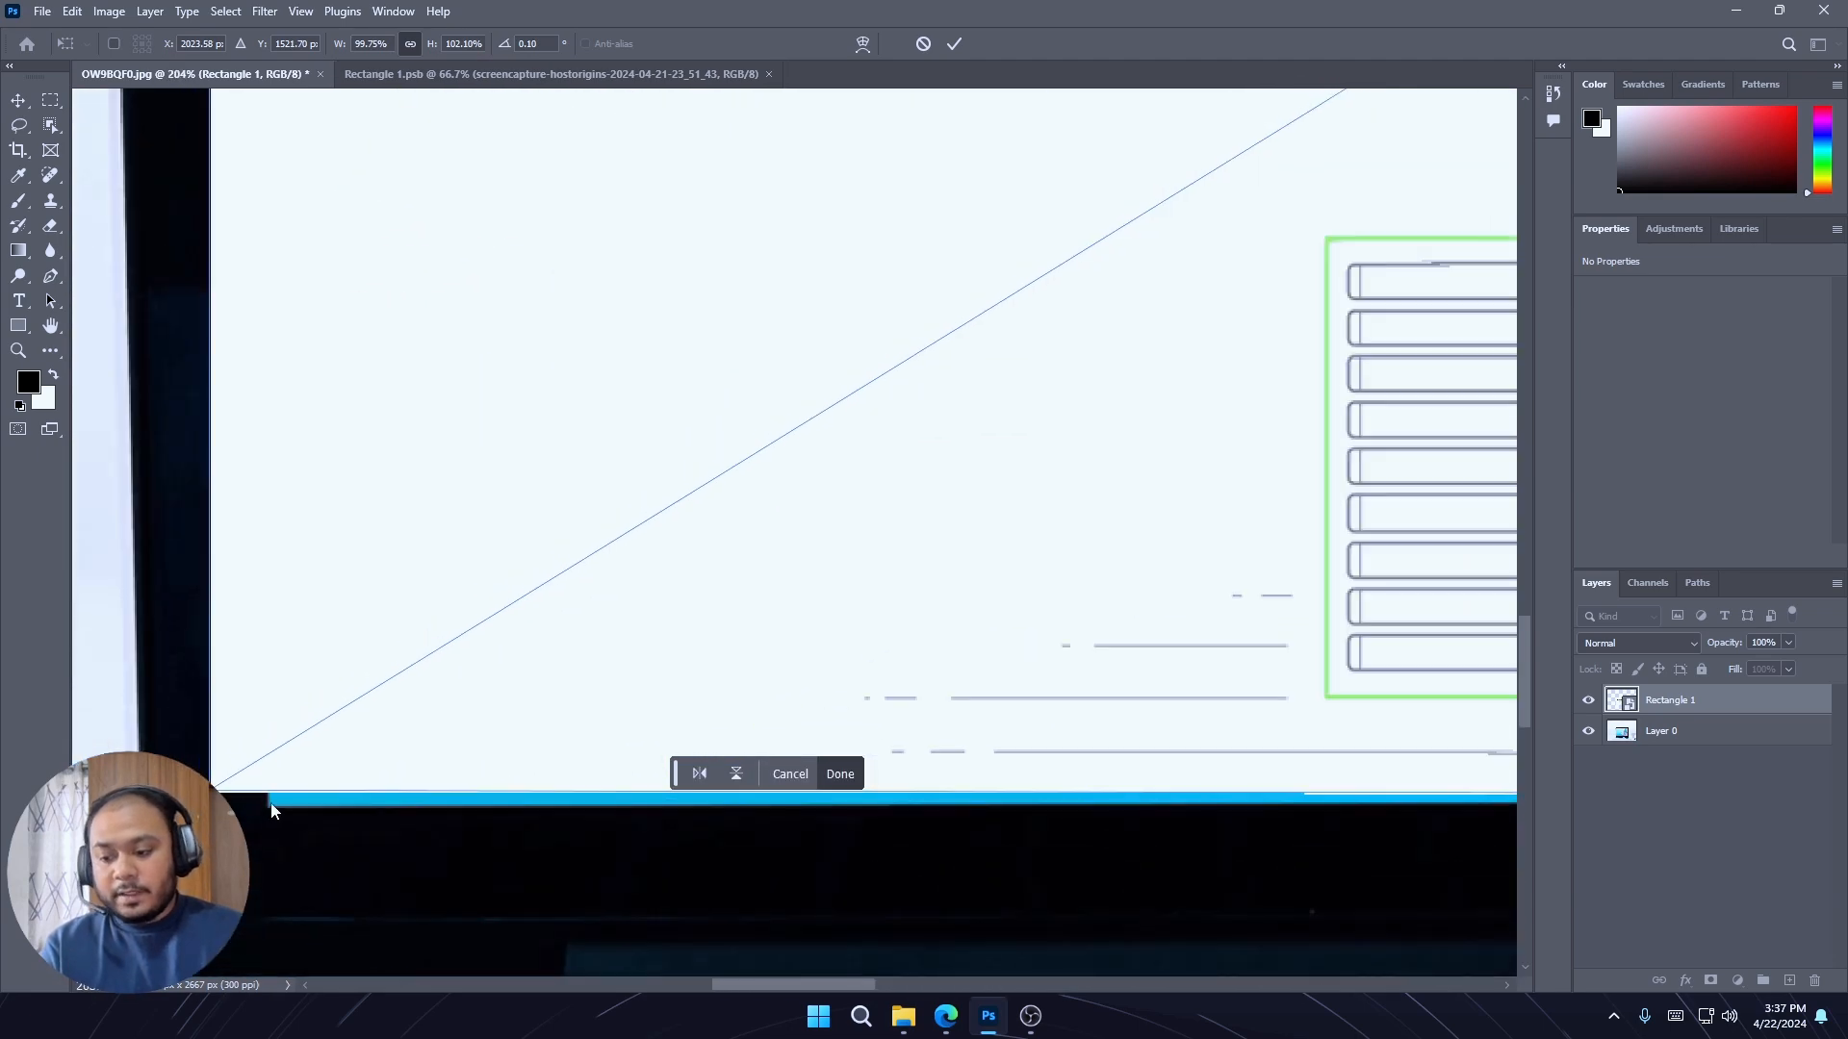
drag(211, 791, 268, 813)
Distort the Rectangle 1 layer's upper-left corner onto the matching corner of the laptop display and commit the transform
scroll(269, 814, down, 8)
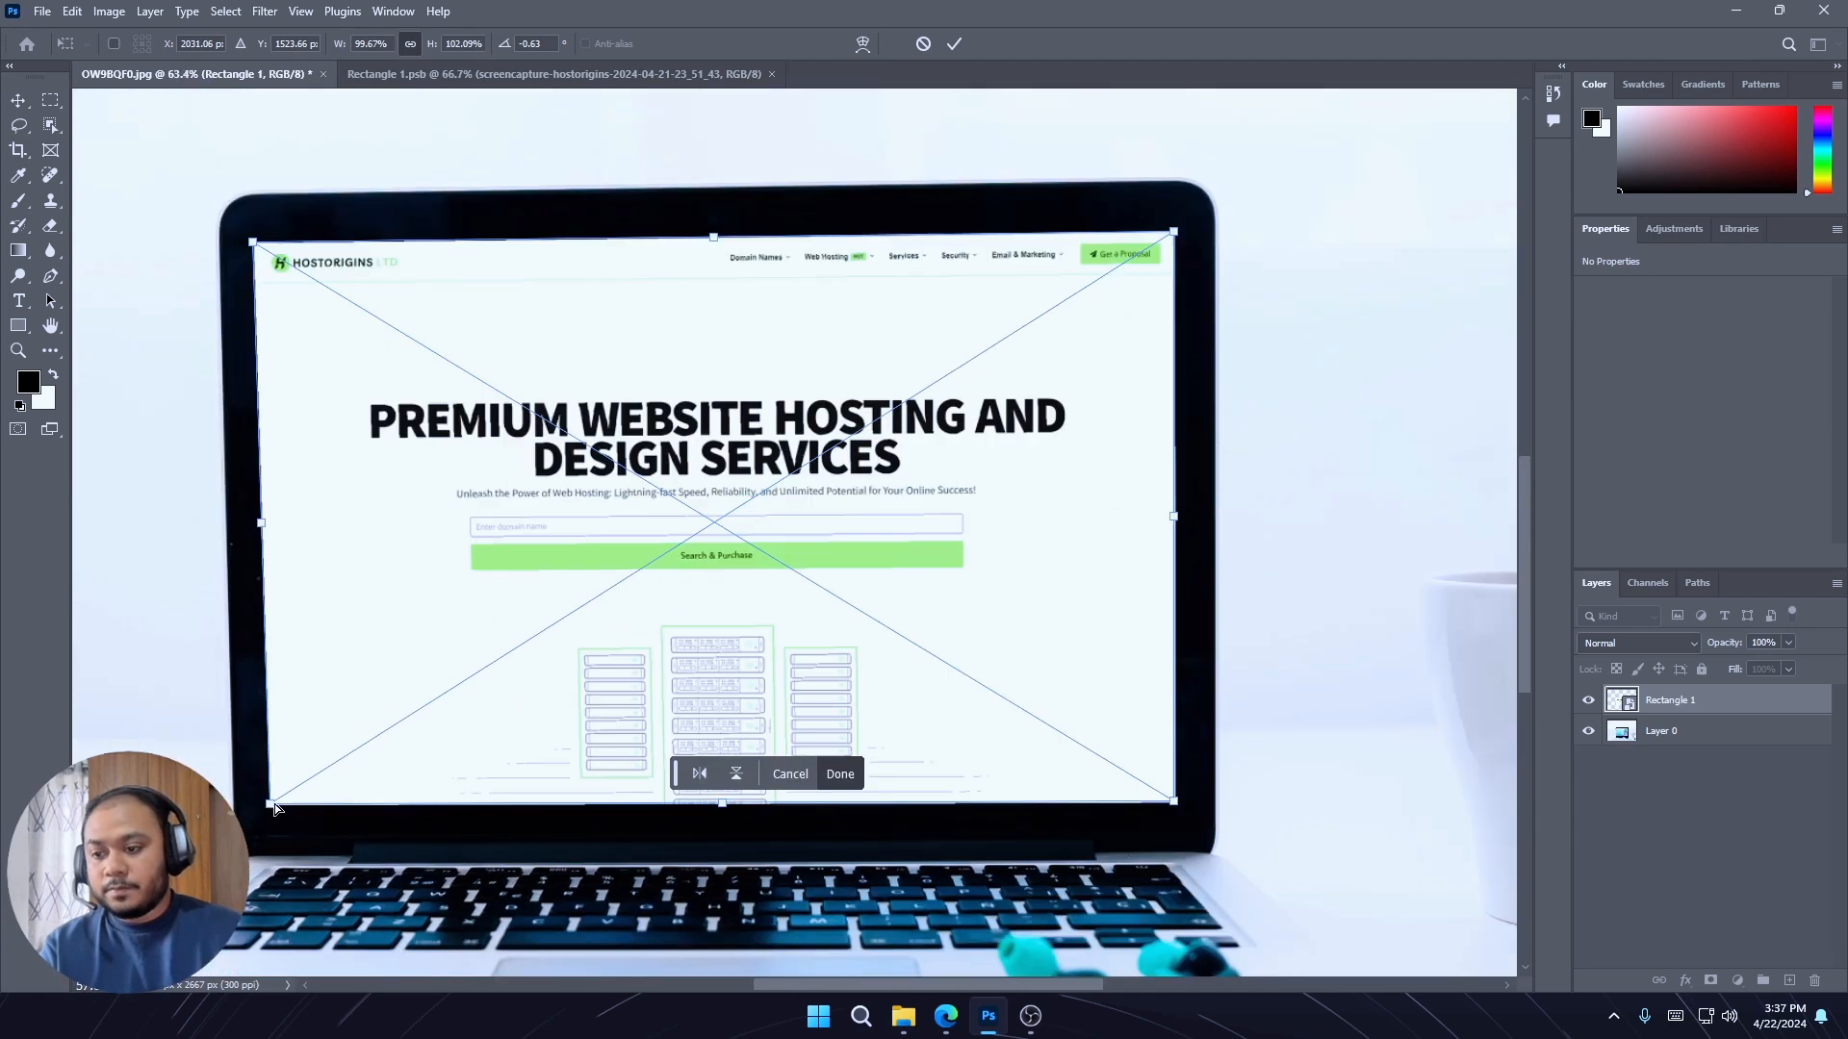
scroll(207, 294, up, 5)
scroll(214, 306, up, 3)
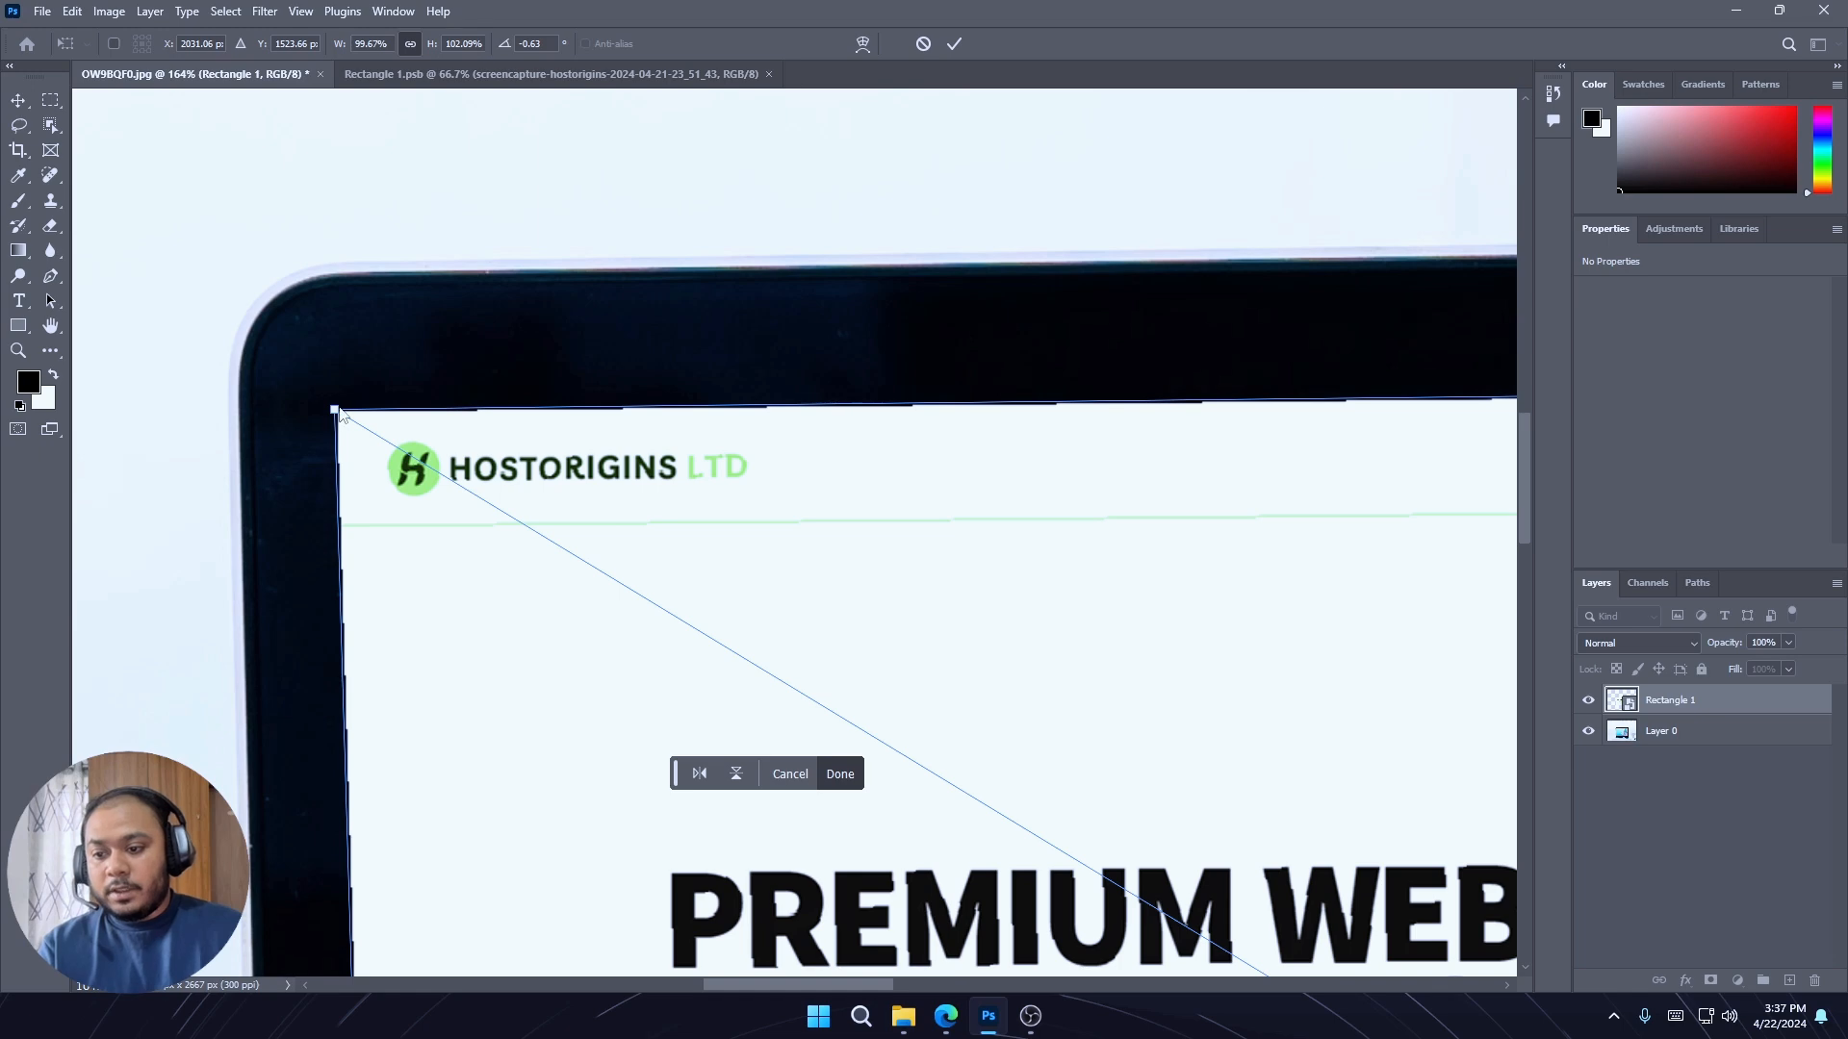
mouse_move(338, 413)
mouse_down()
mouse_move(355, 438)
mouse_move(350, 418)
mouse_up()
scroll(350, 418, down, 4)
scroll(351, 416, down, 3)
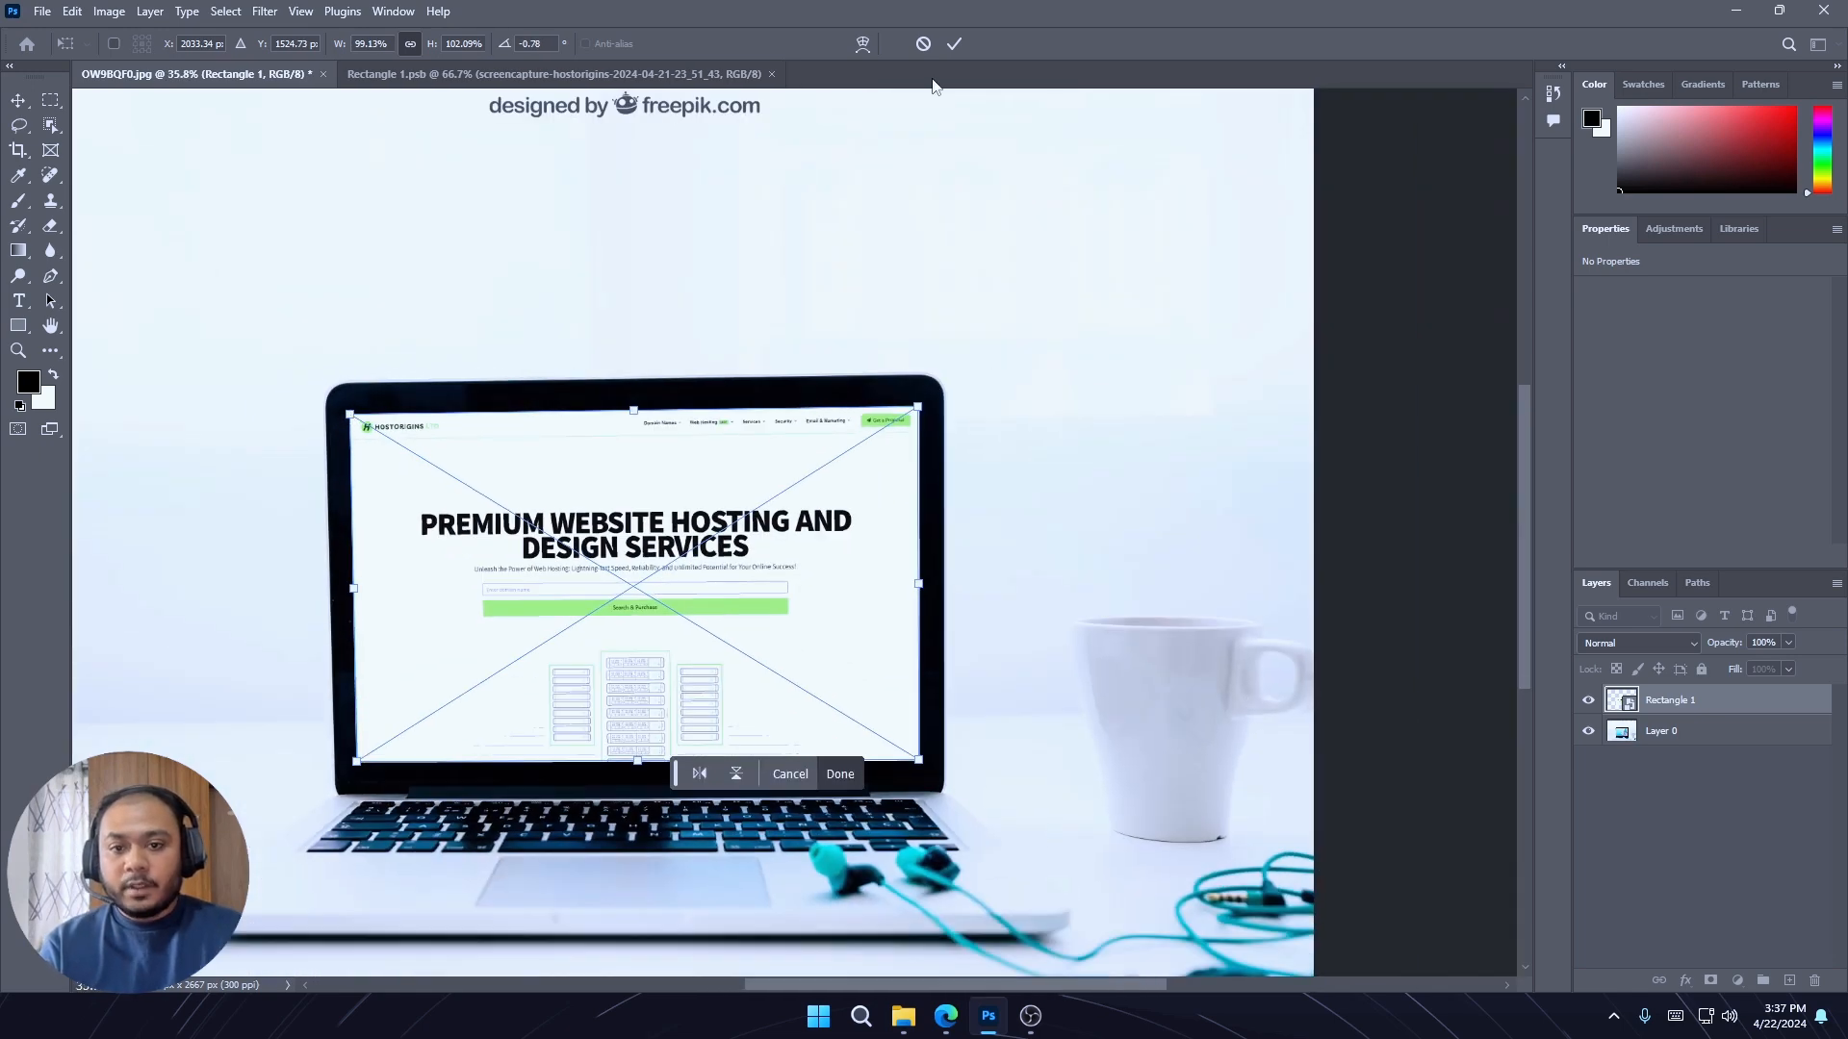
click(953, 44)
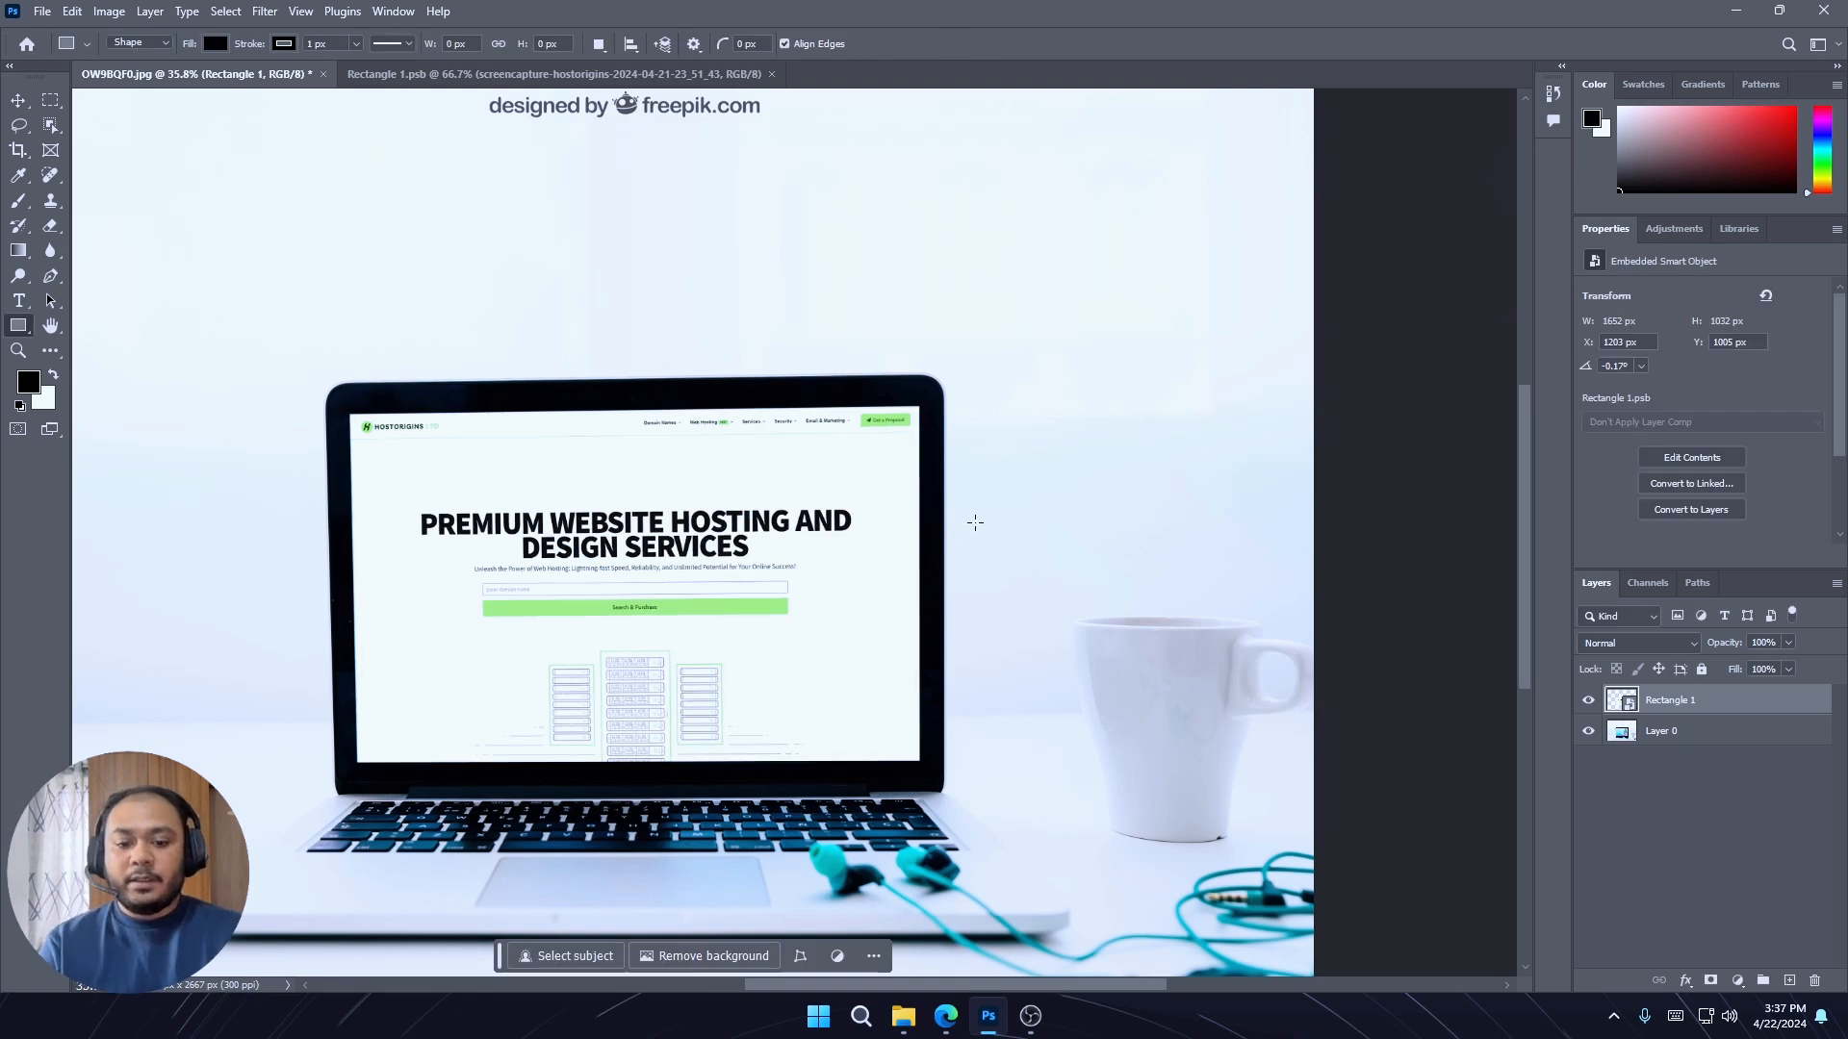
scroll(975, 523, down, 1)
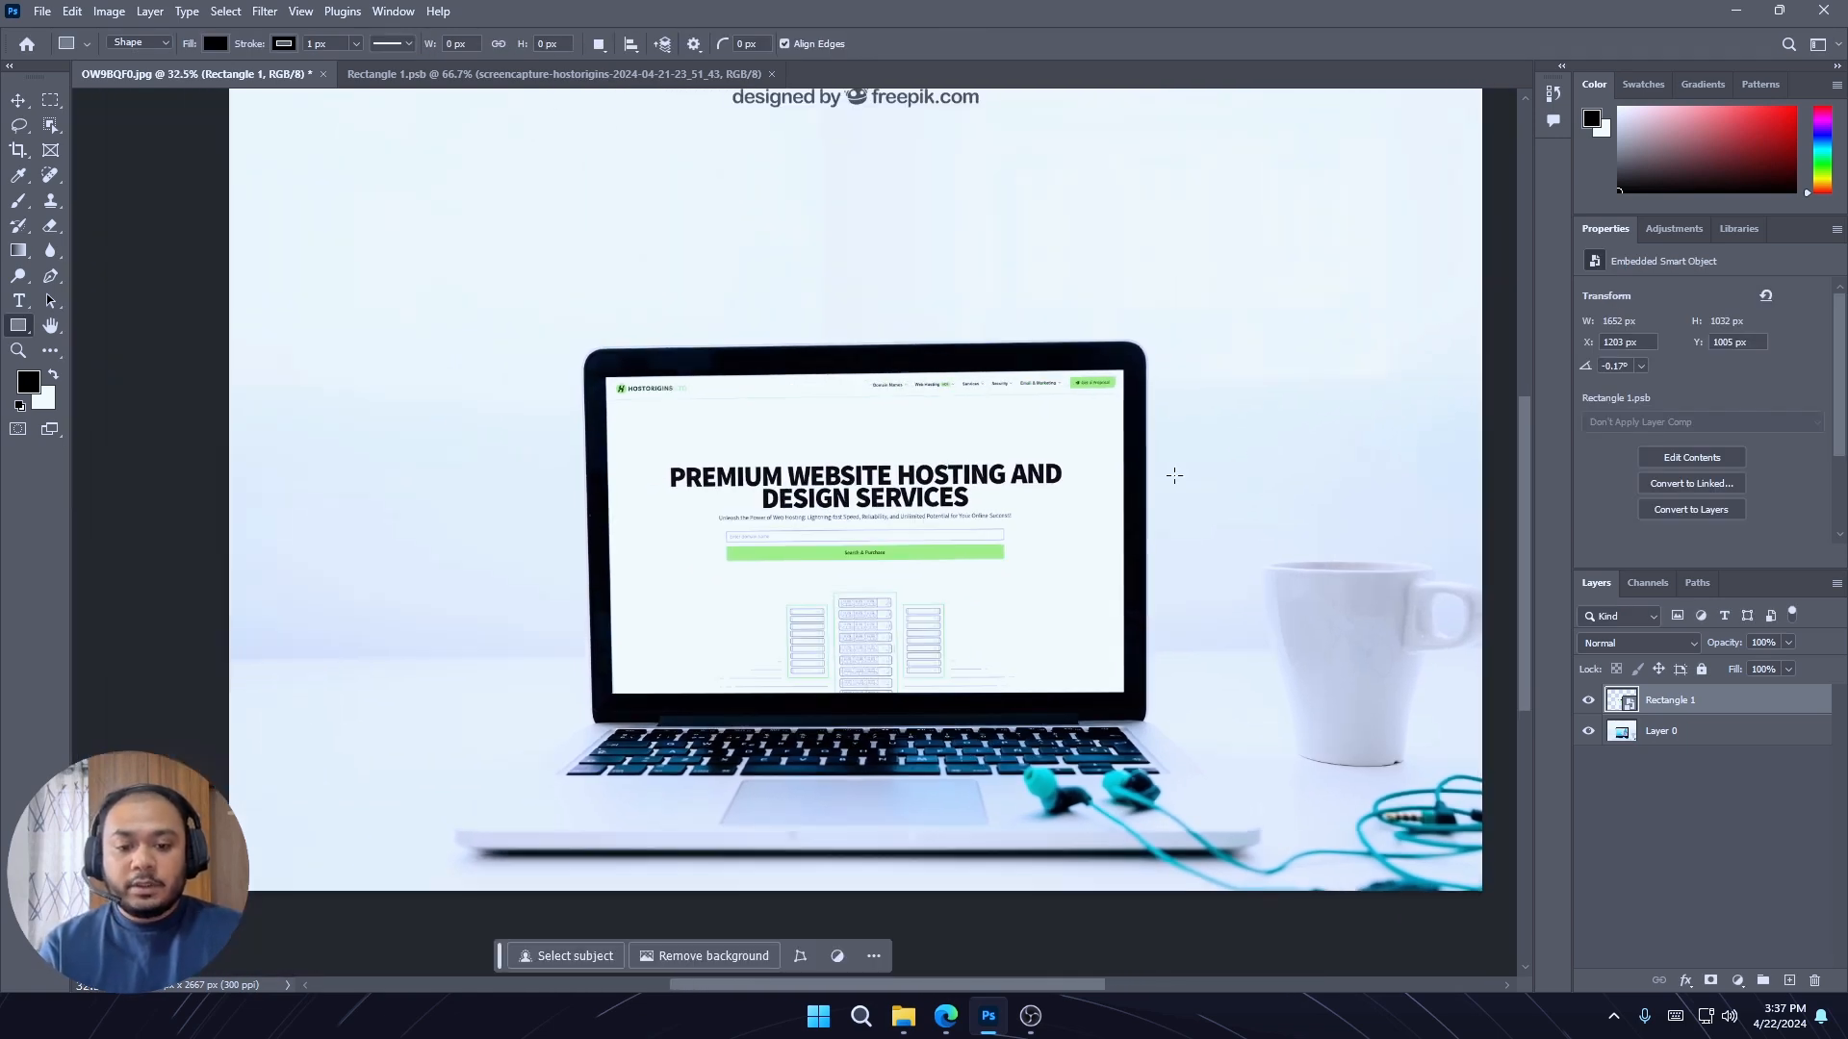
drag(1174, 474, 1102, 529)
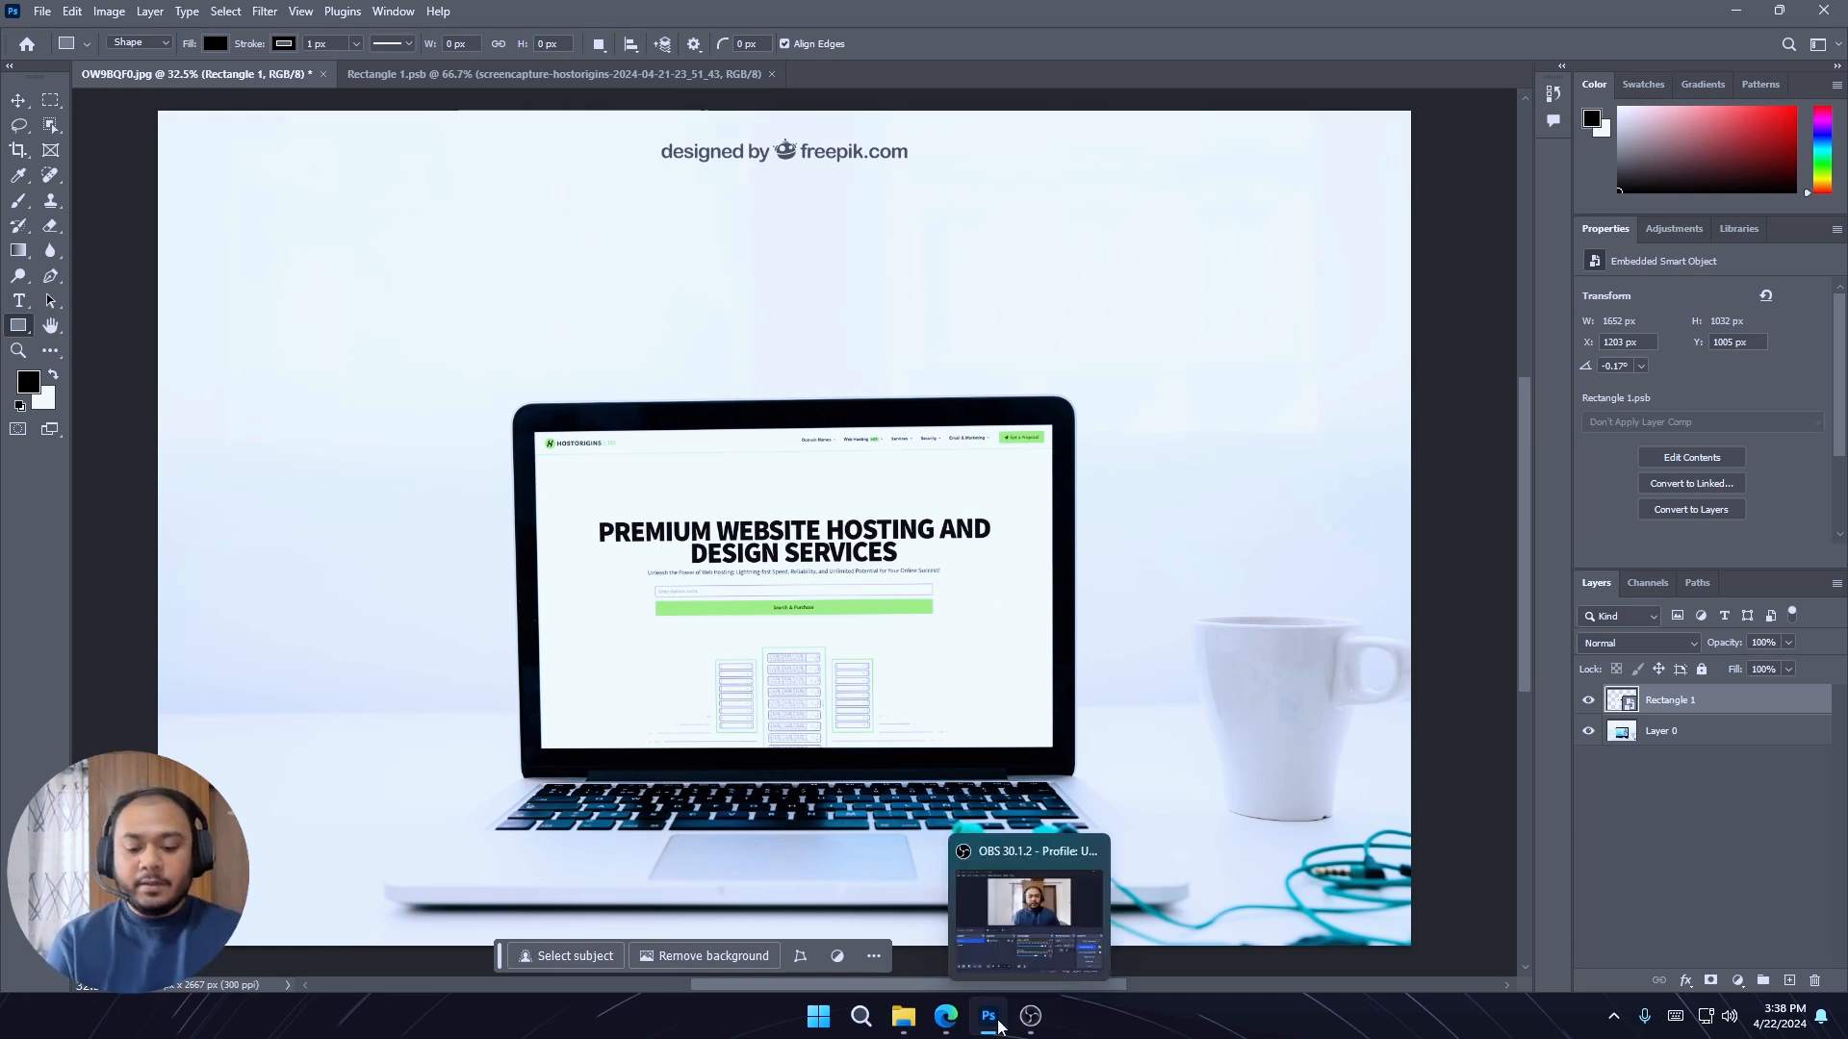
Switch to Edge, browse the Freepik pc mockup results and view the free PSD "Website template on laptop screen"
mouse_move(946, 1015)
click(874, 881)
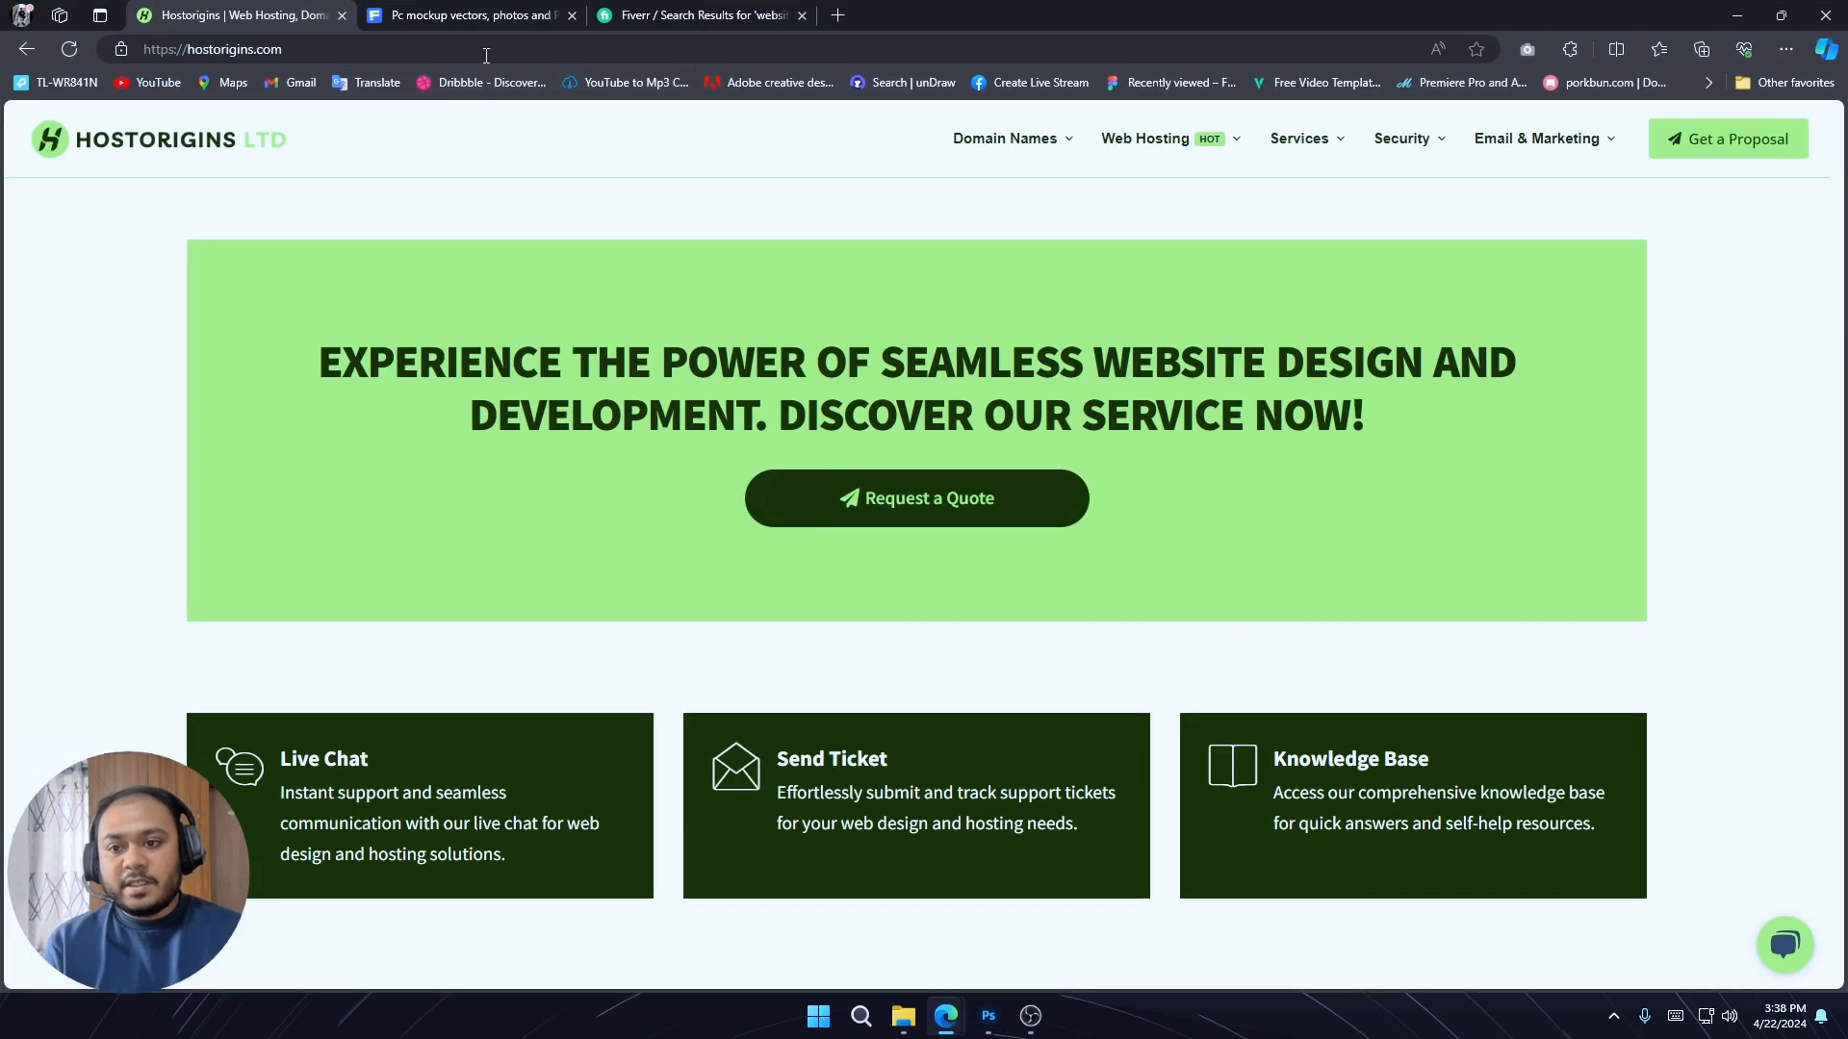
click(472, 18)
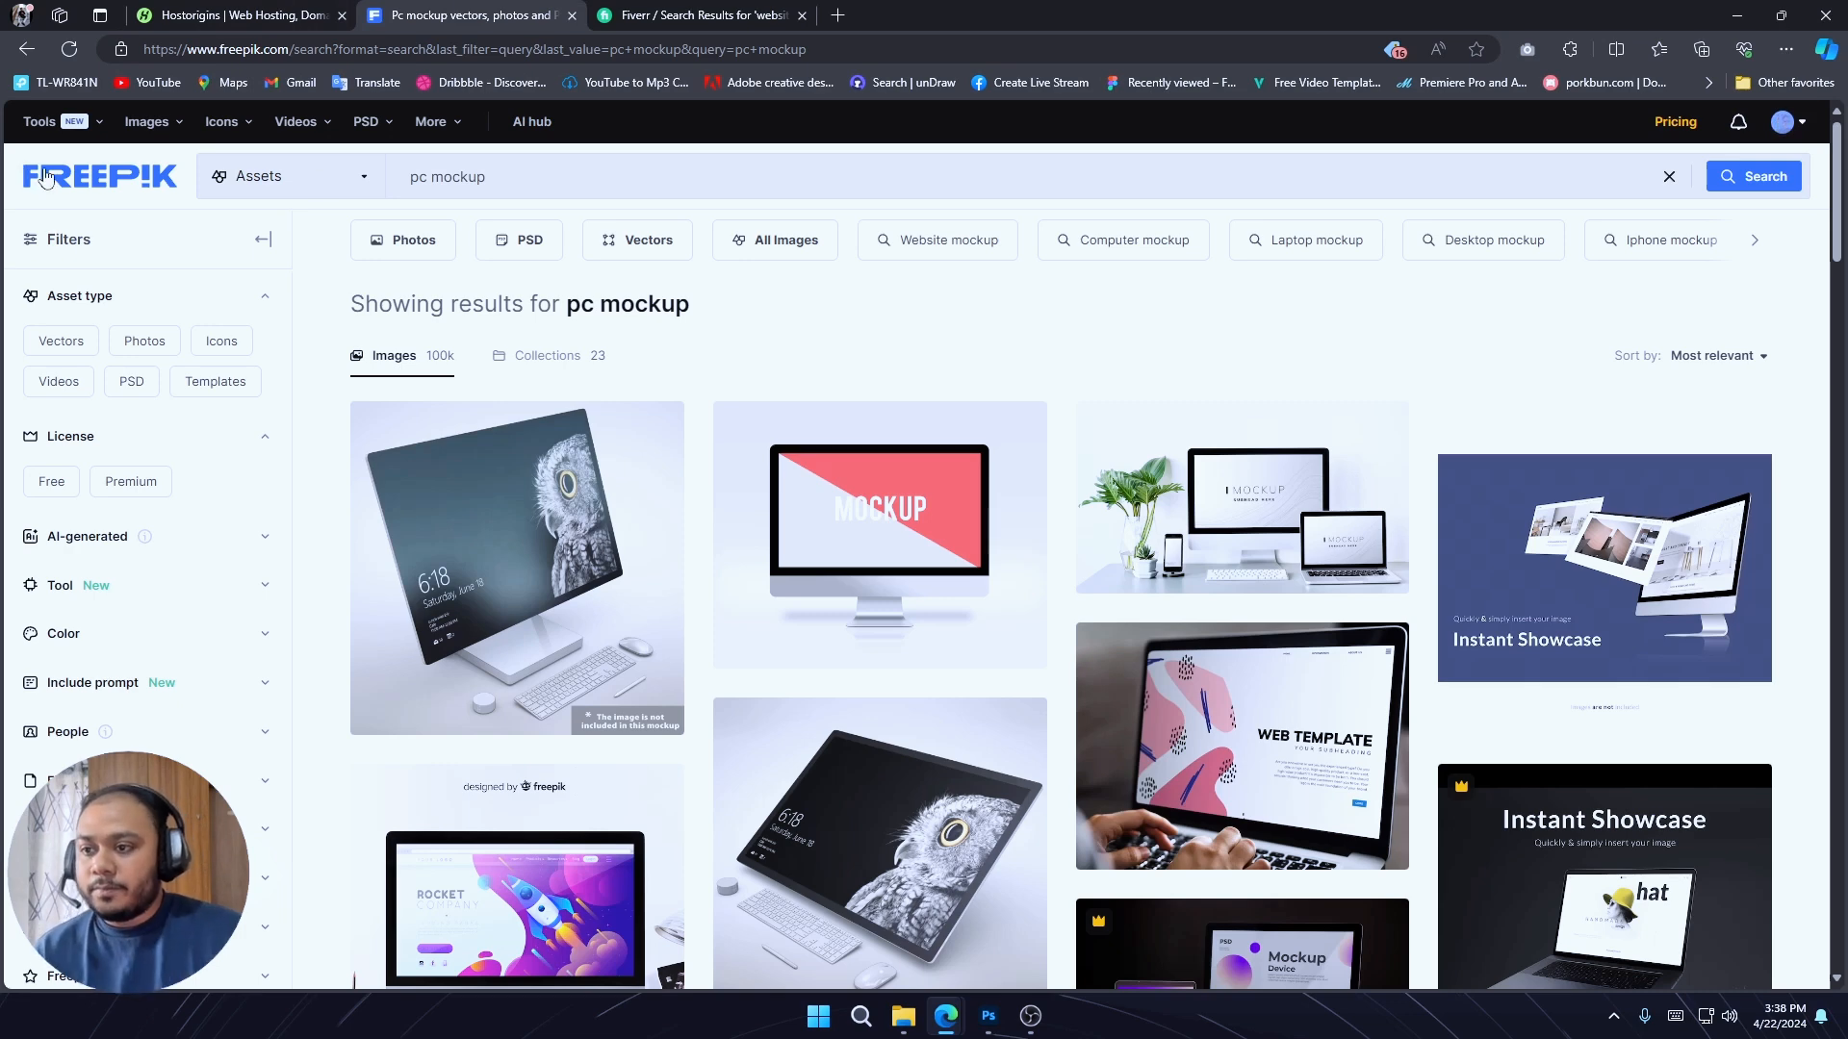
scroll(904, 409, down, 4)
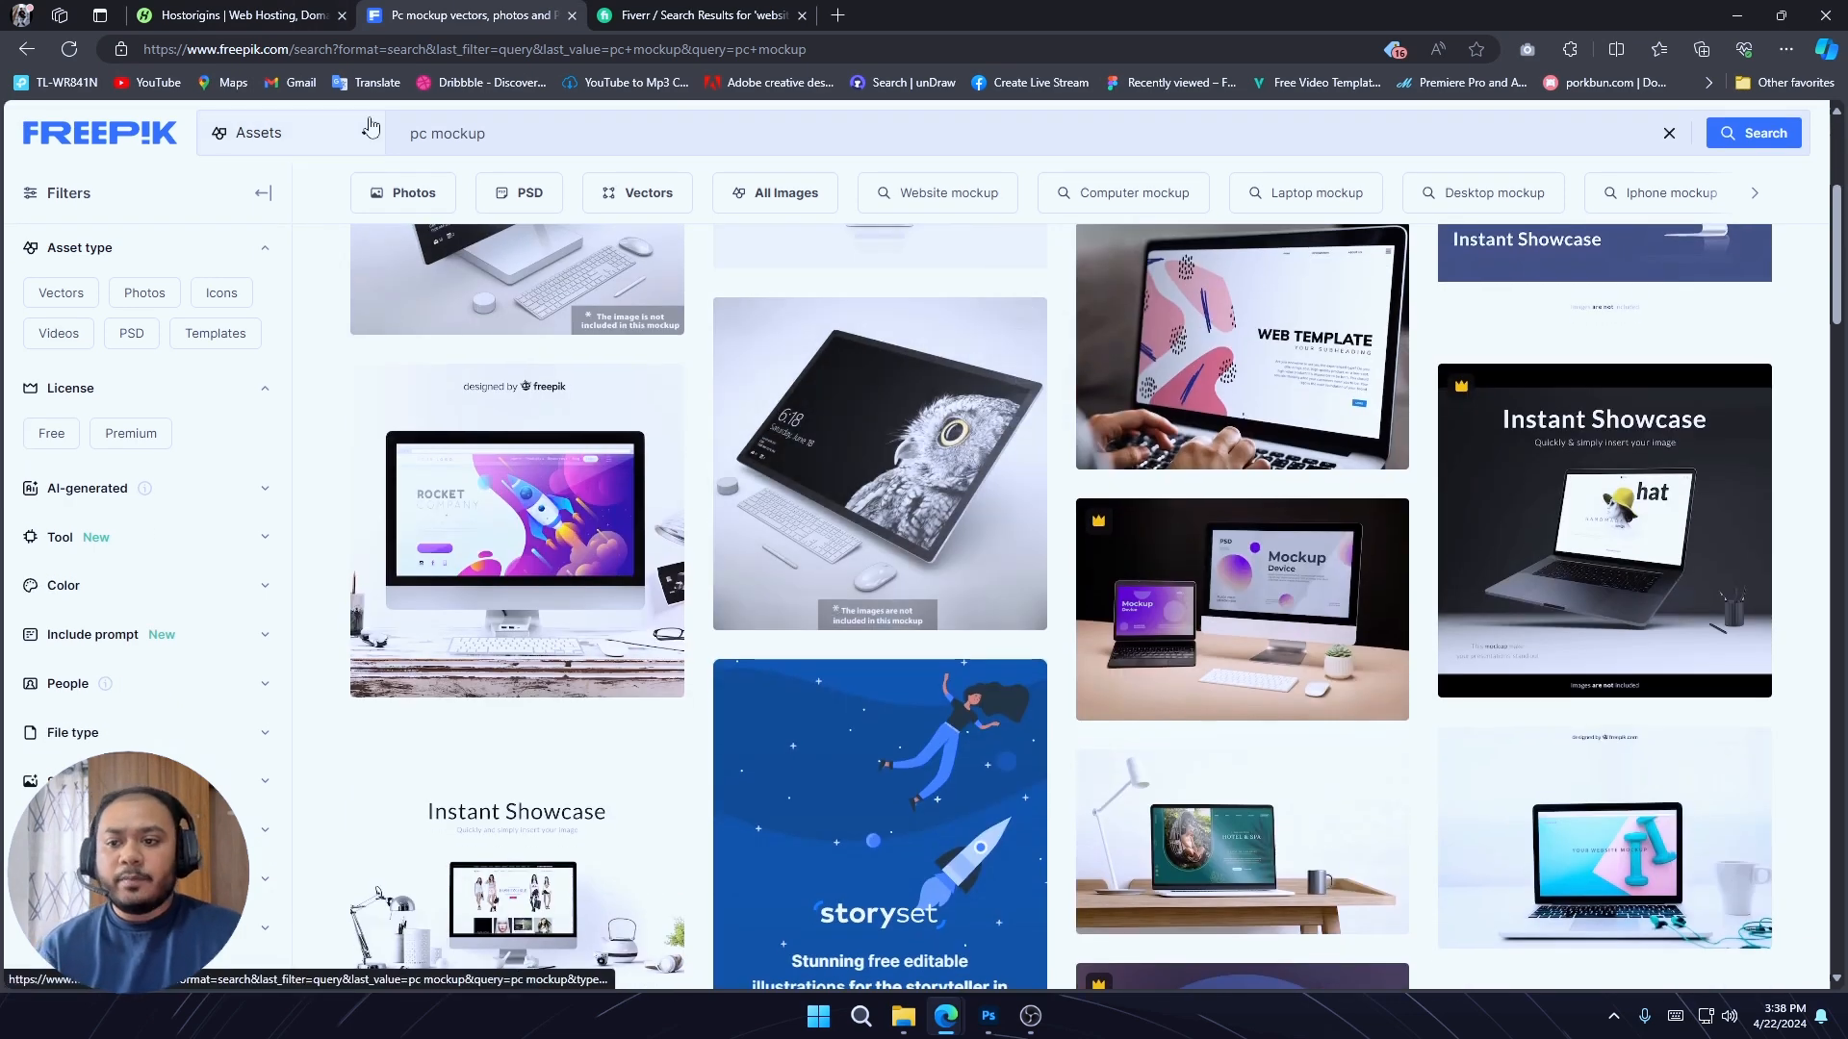
scroll(1006, 443, down, 15)
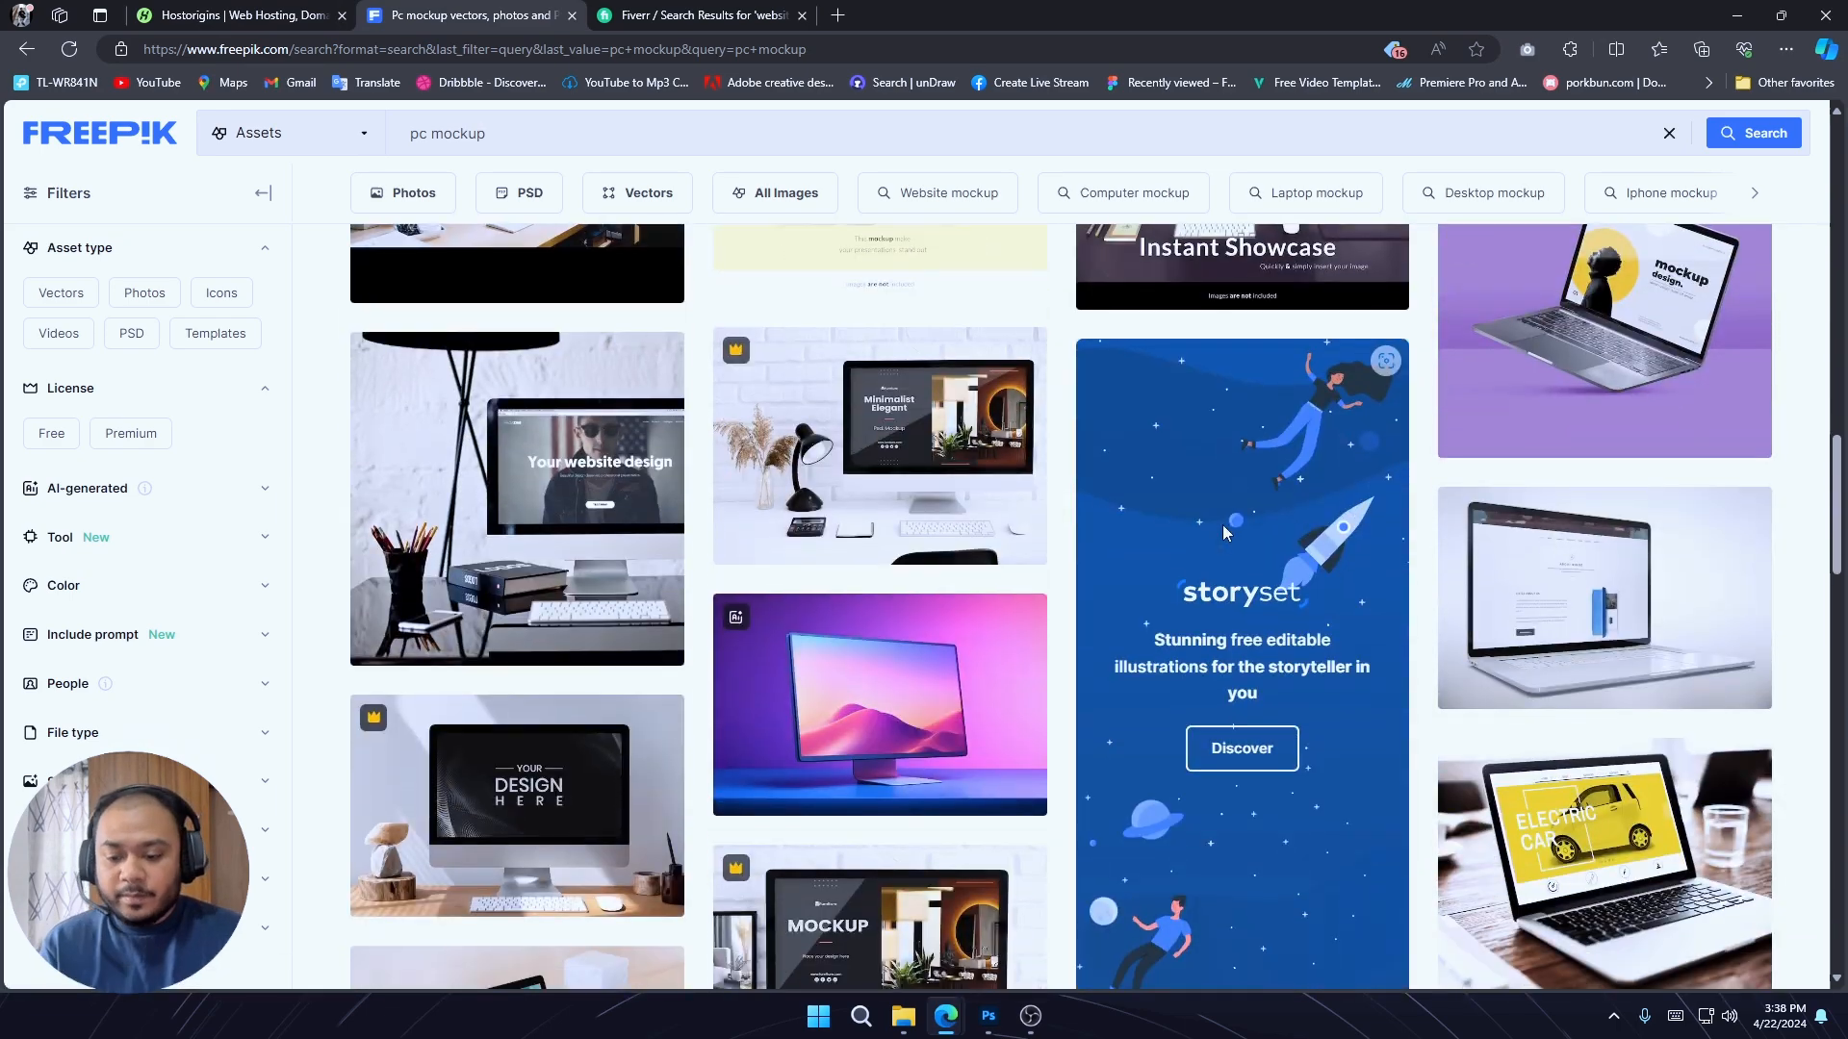
scroll(1222, 524, up, 15)
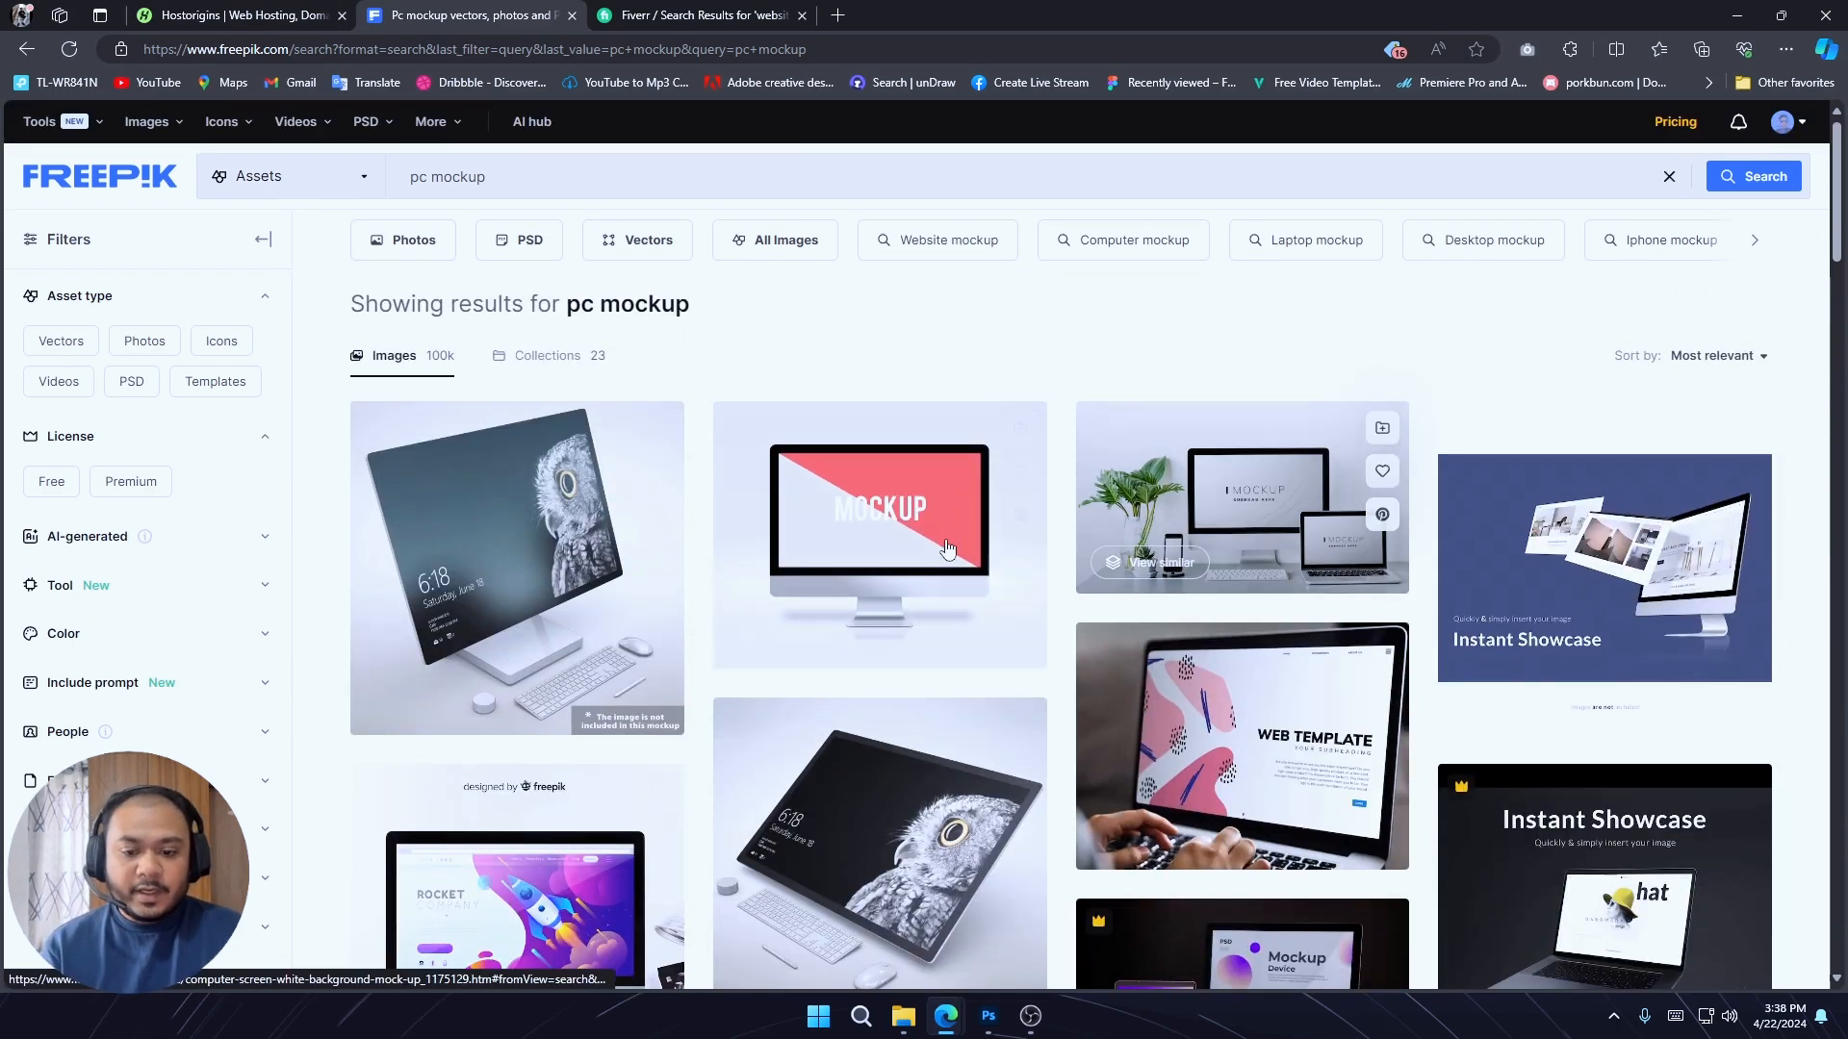
scroll(1237, 544, down, 3)
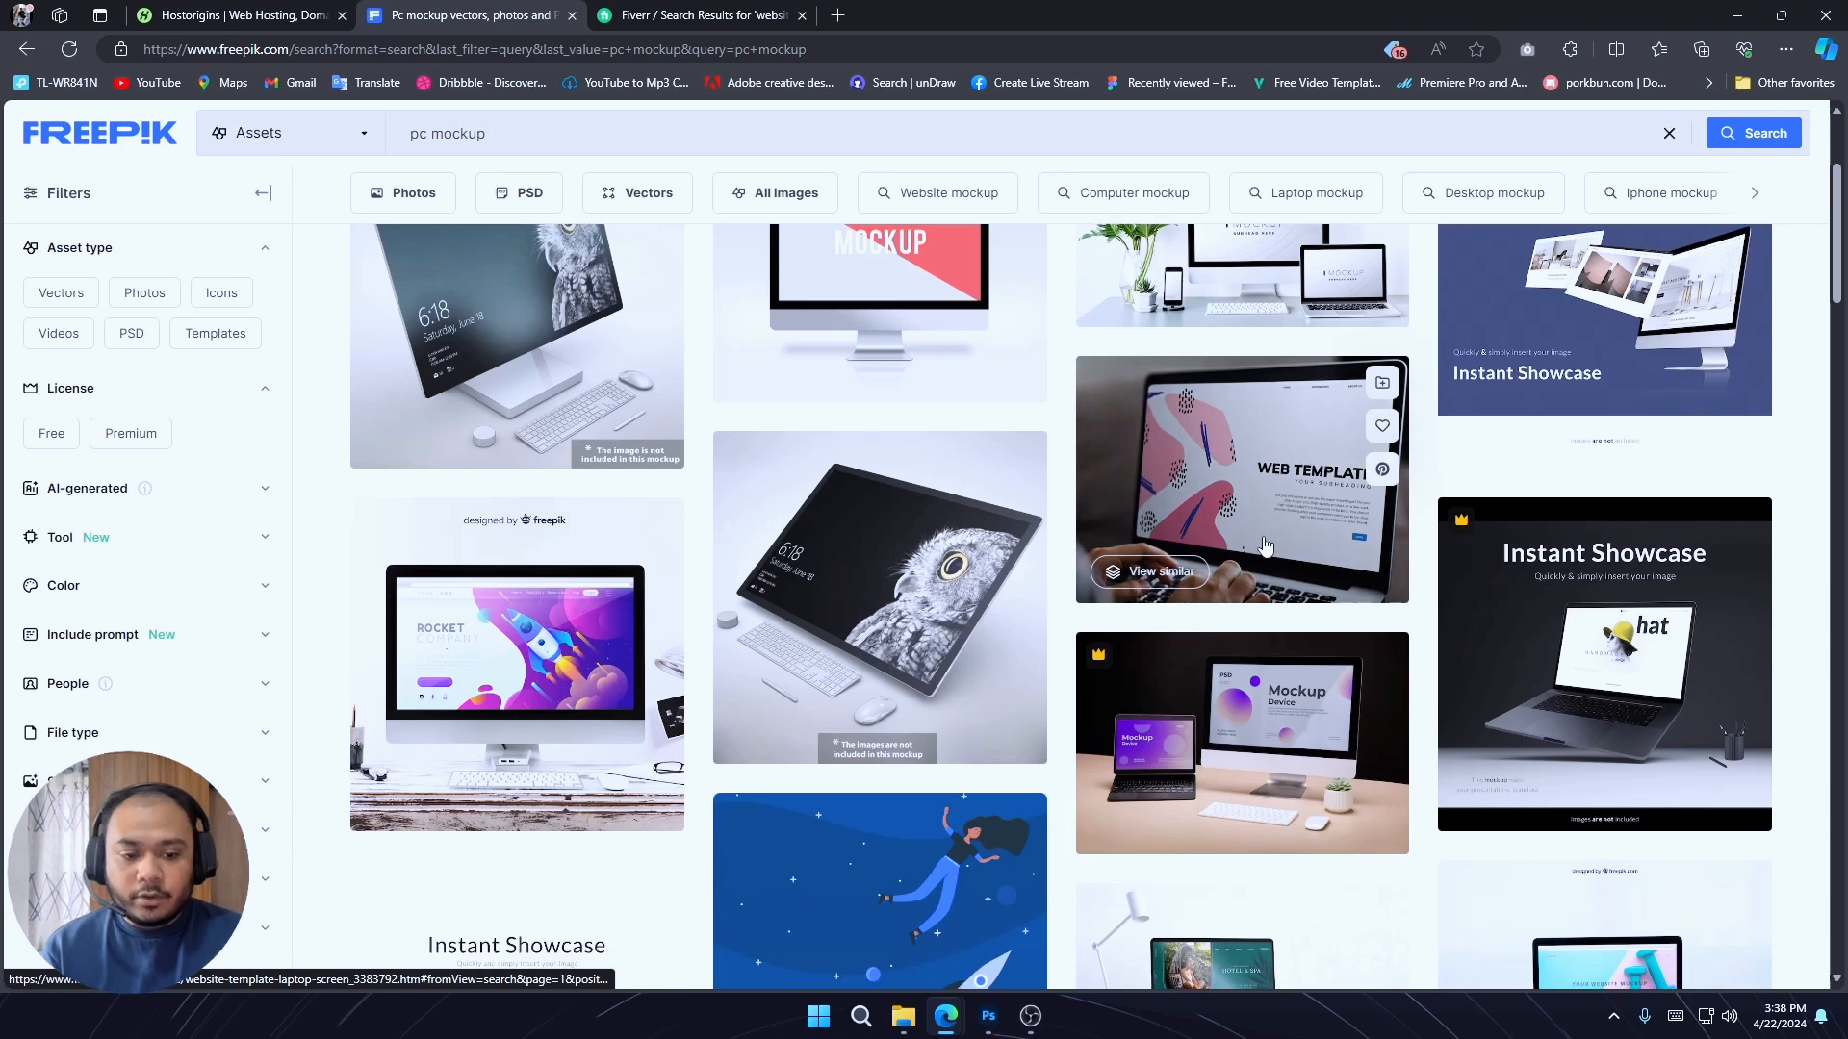
click(1257, 556)
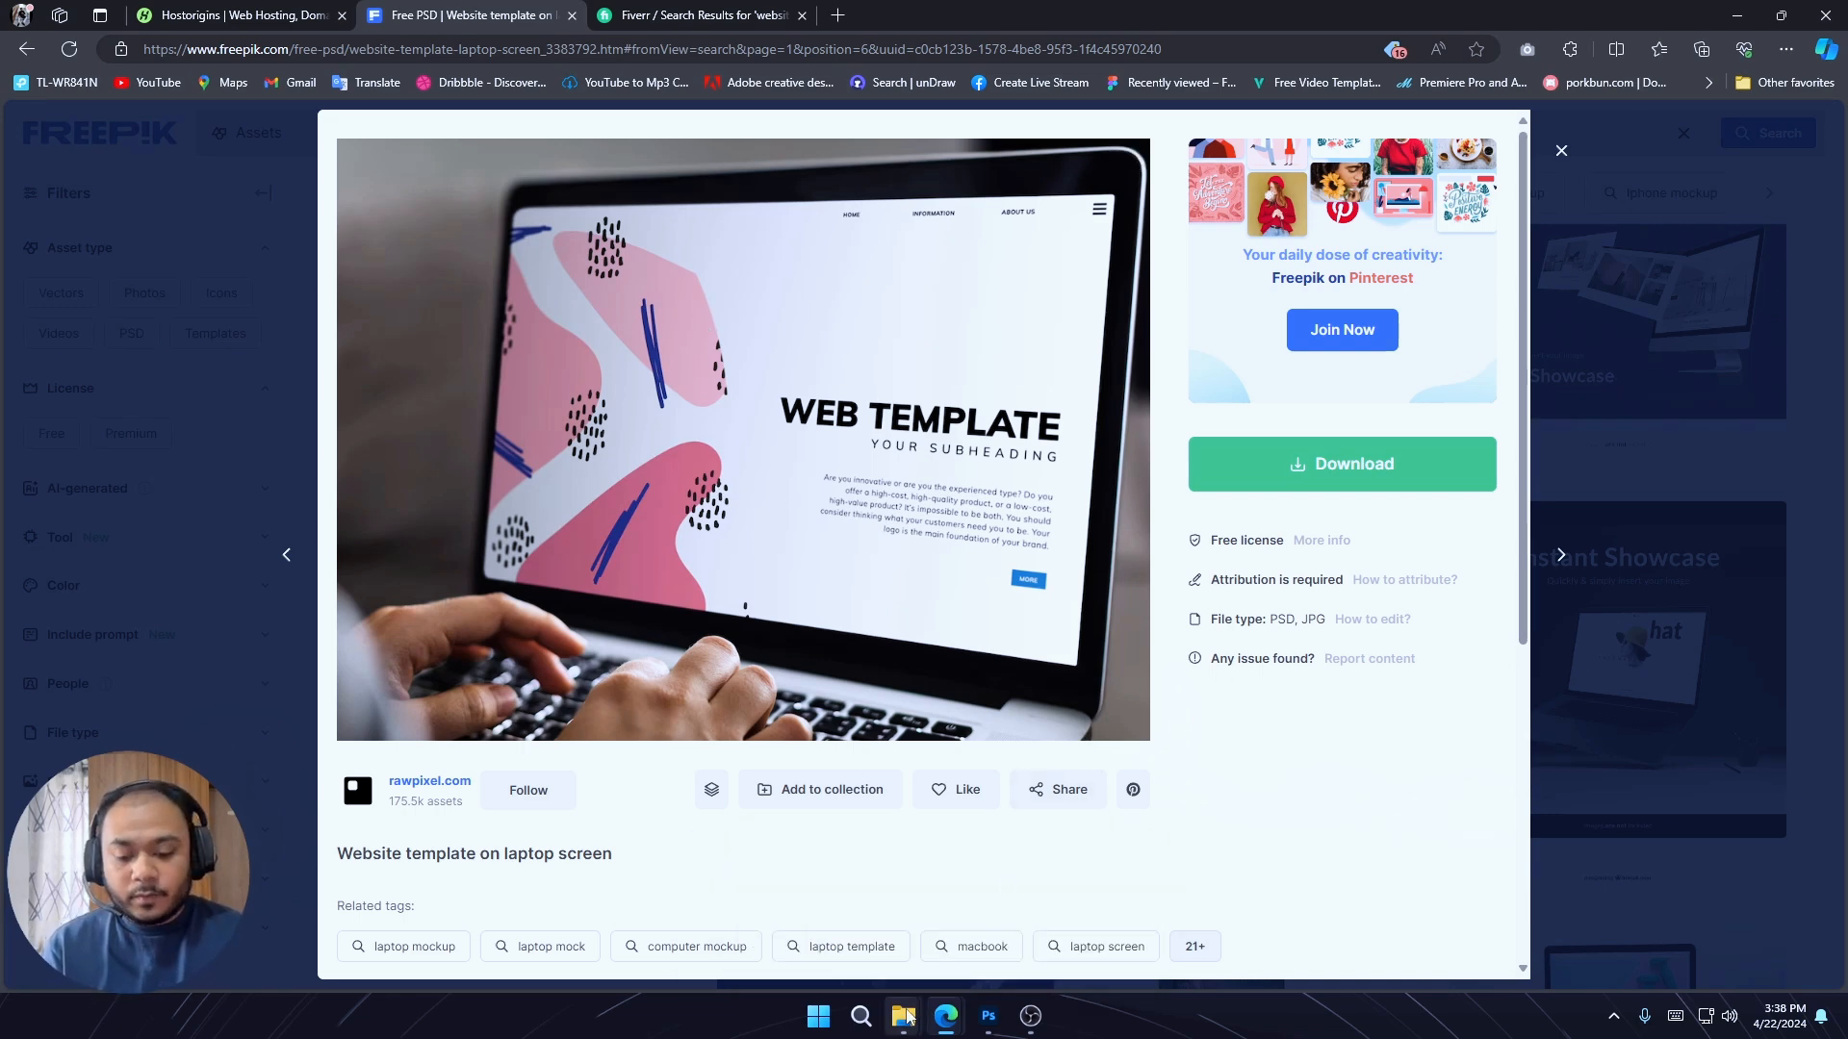
Open the 57297 Photoshop file from the website-template-laptop-screen archive in the video item folder and switch to Photoshop
mouse_move(902, 1015)
click(818, 939)
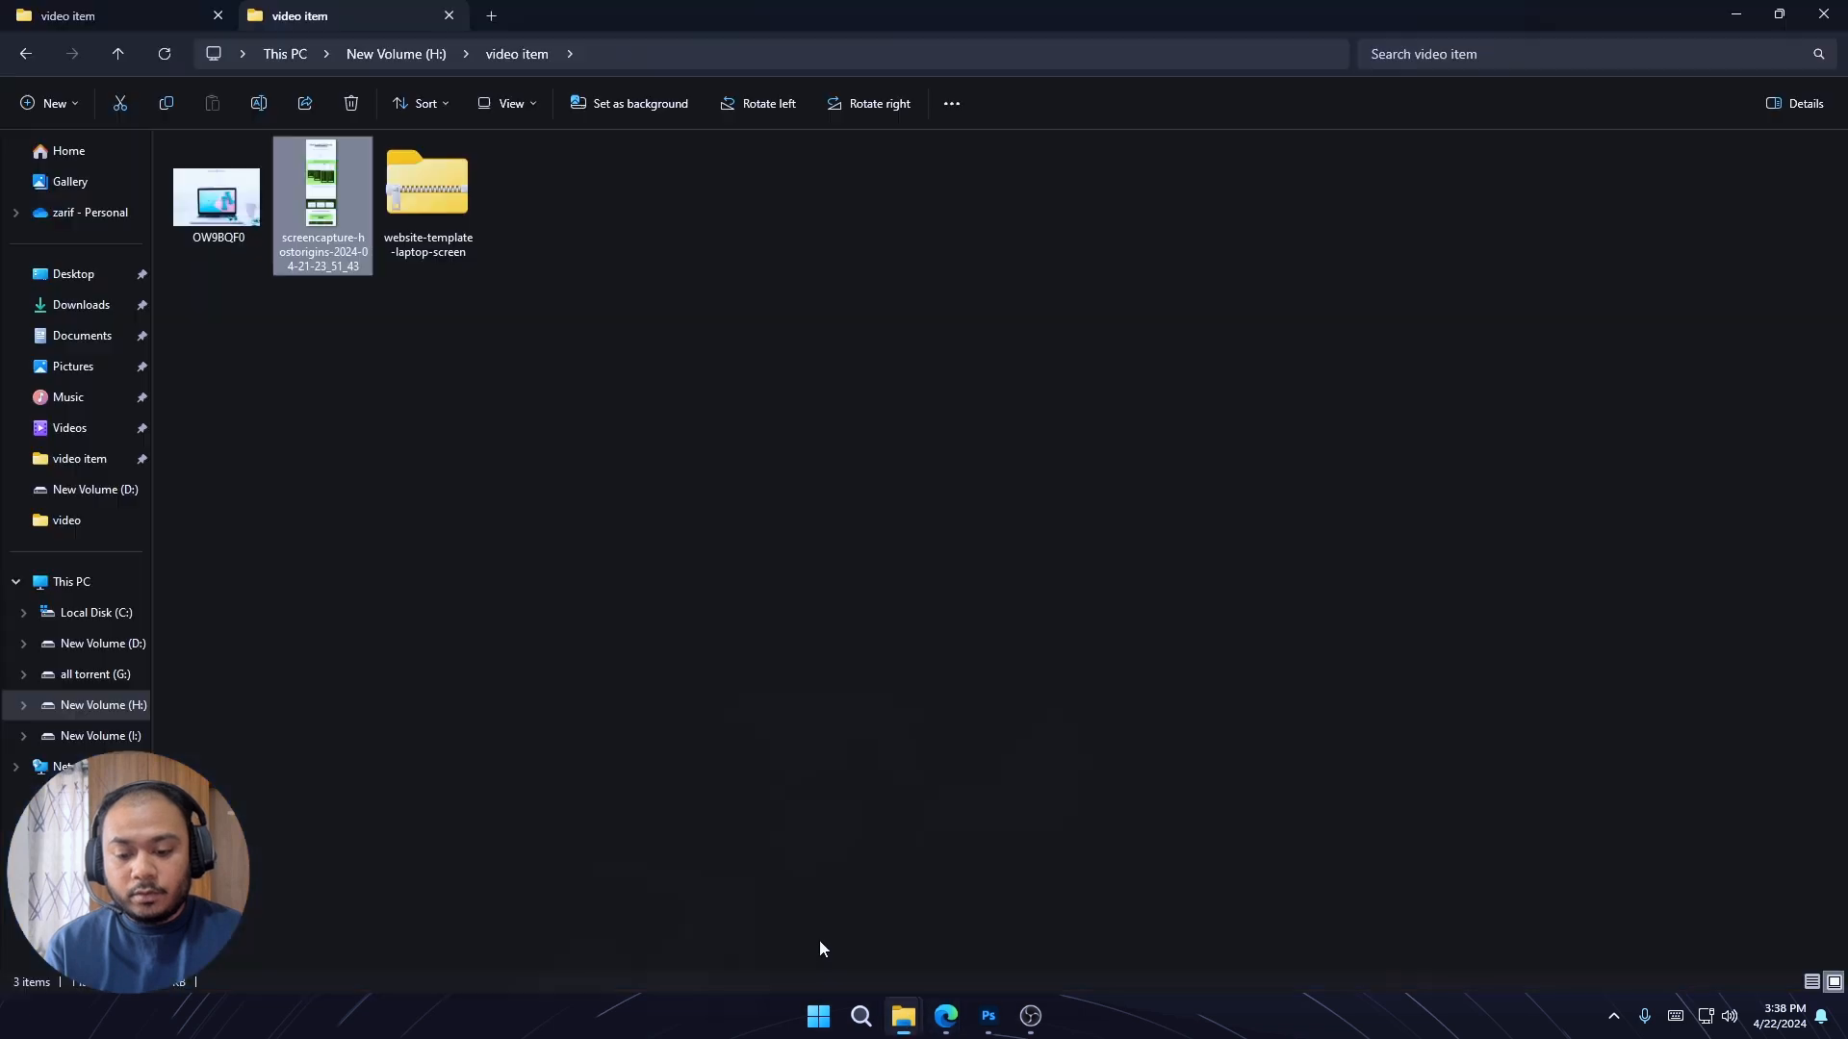
double_click(446, 216)
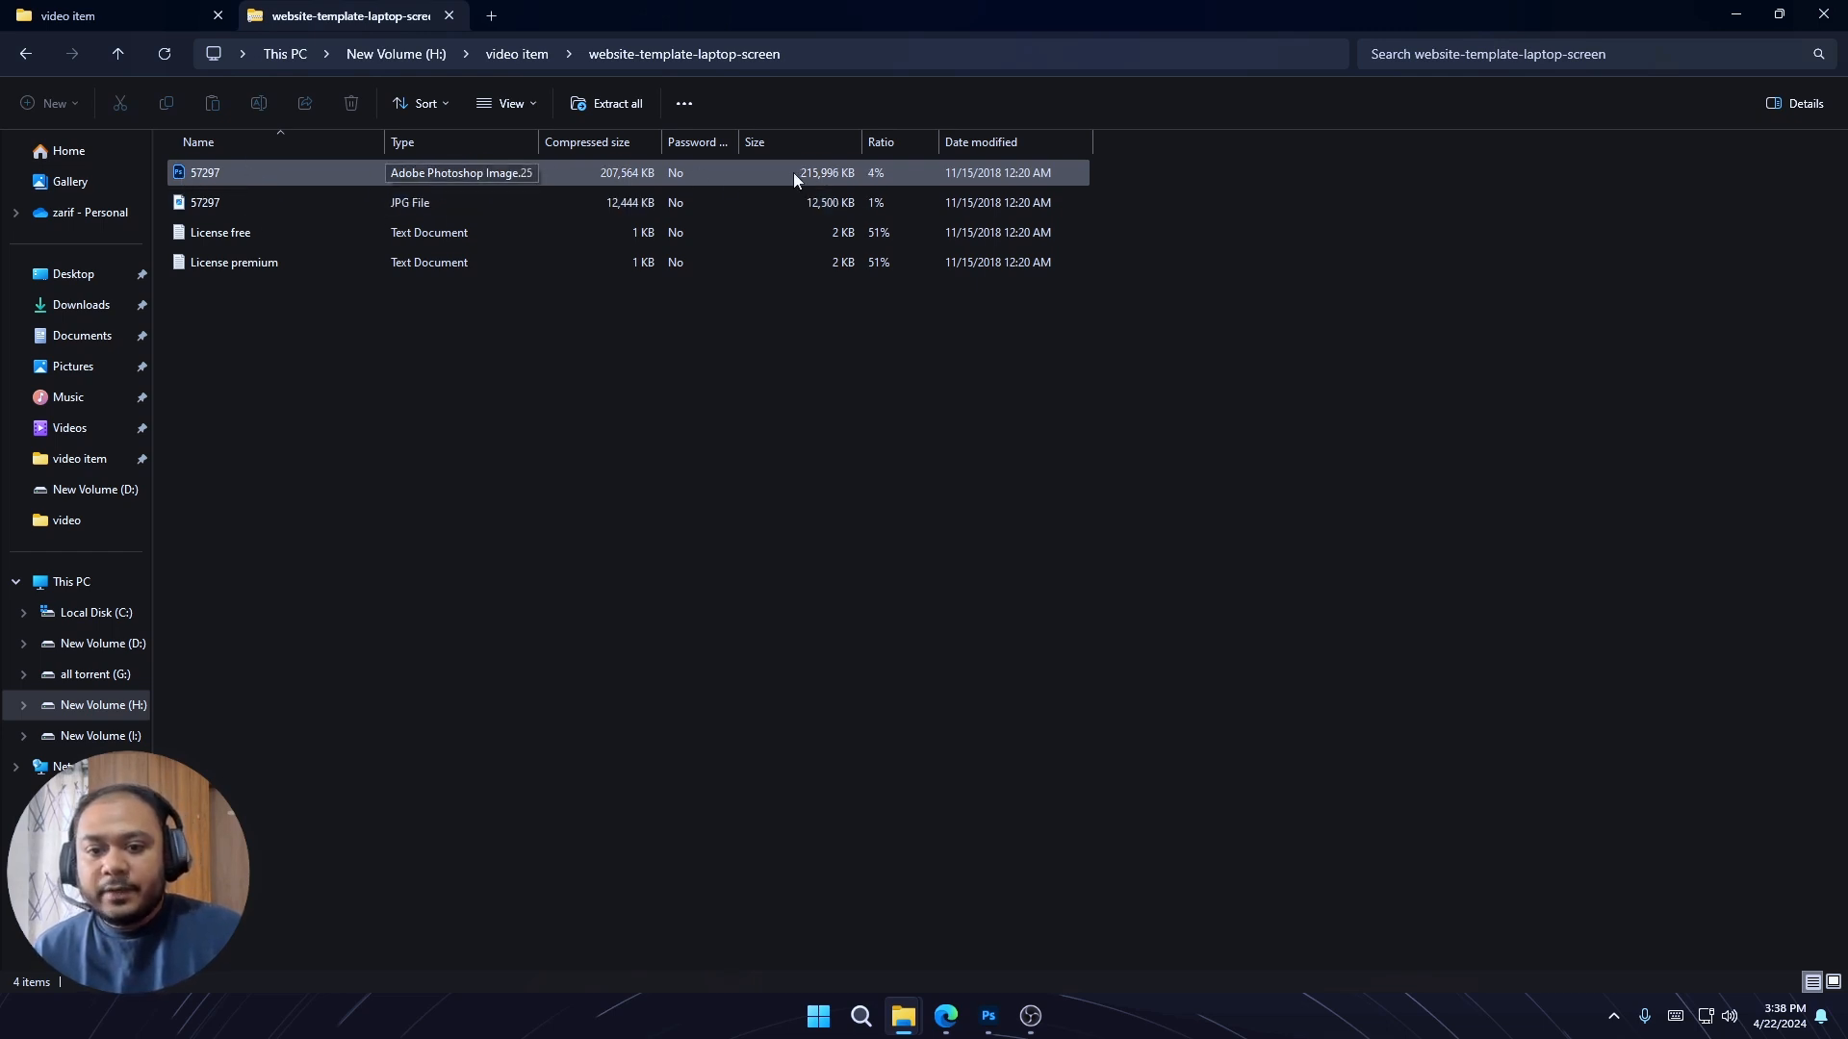
drag(536, 141, 658, 141)
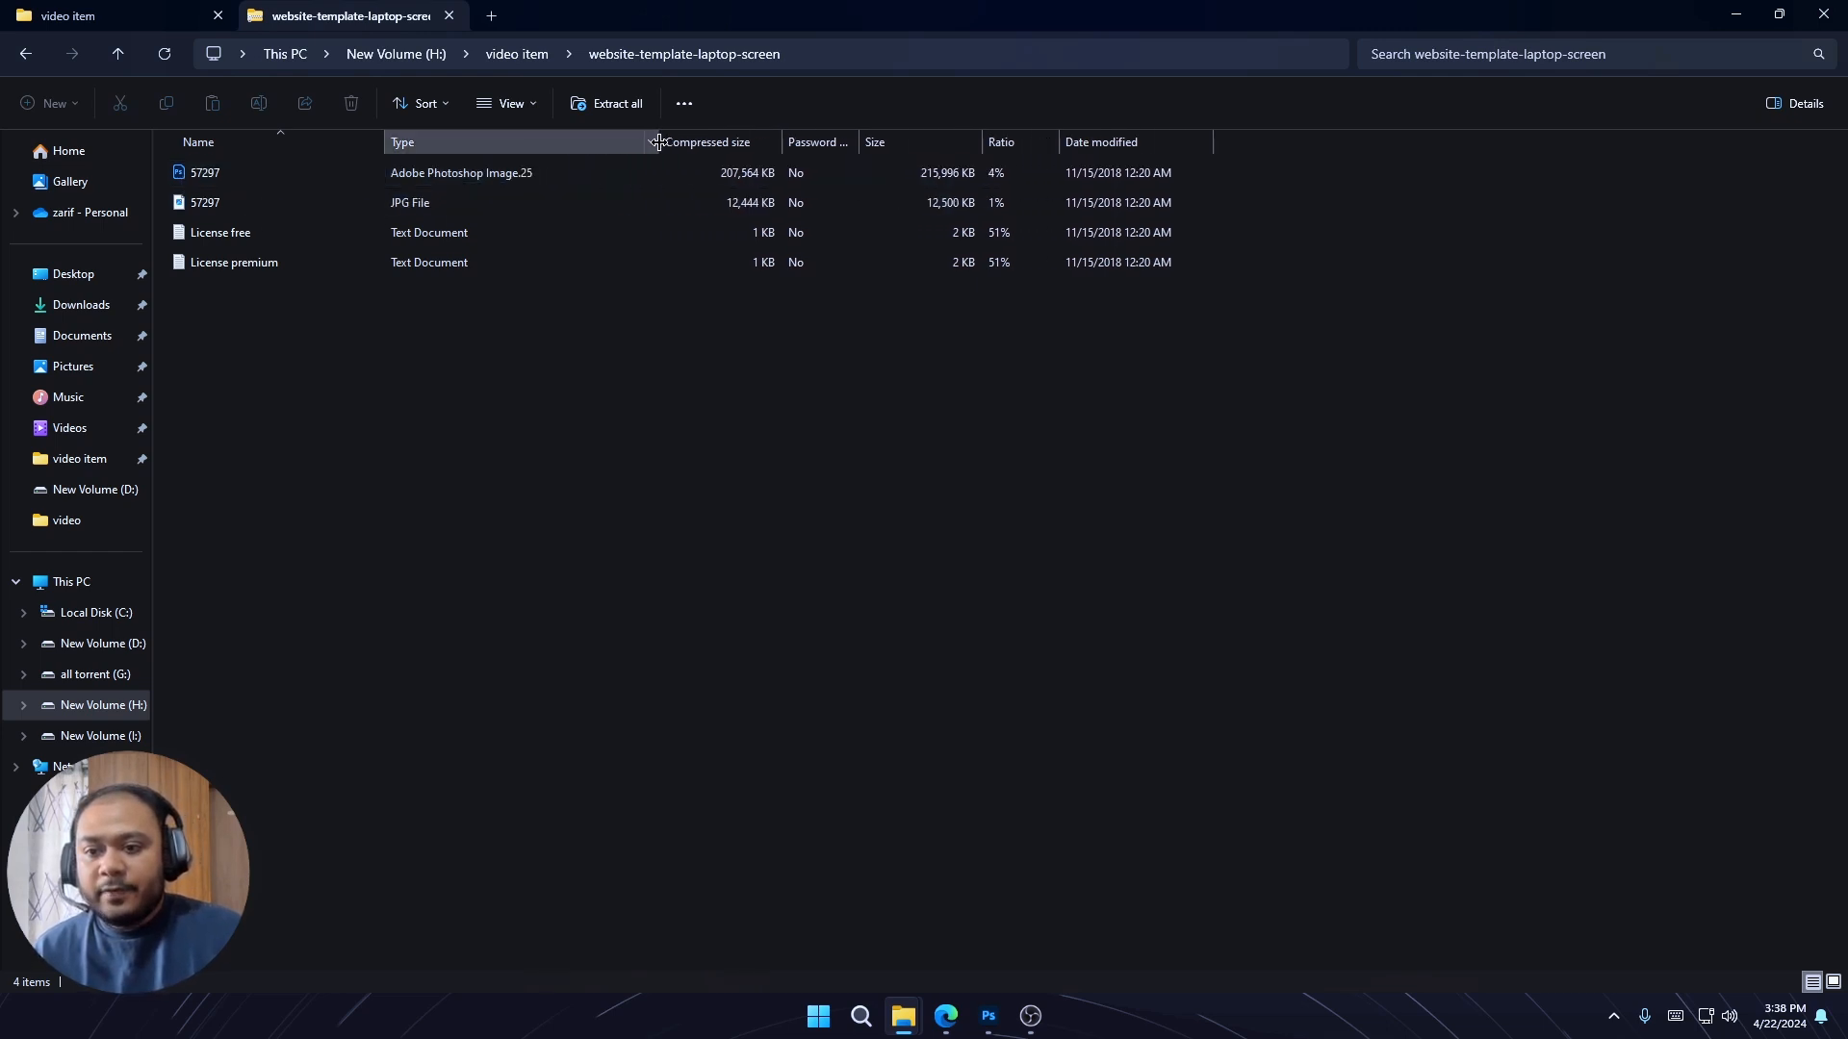
click(596, 179)
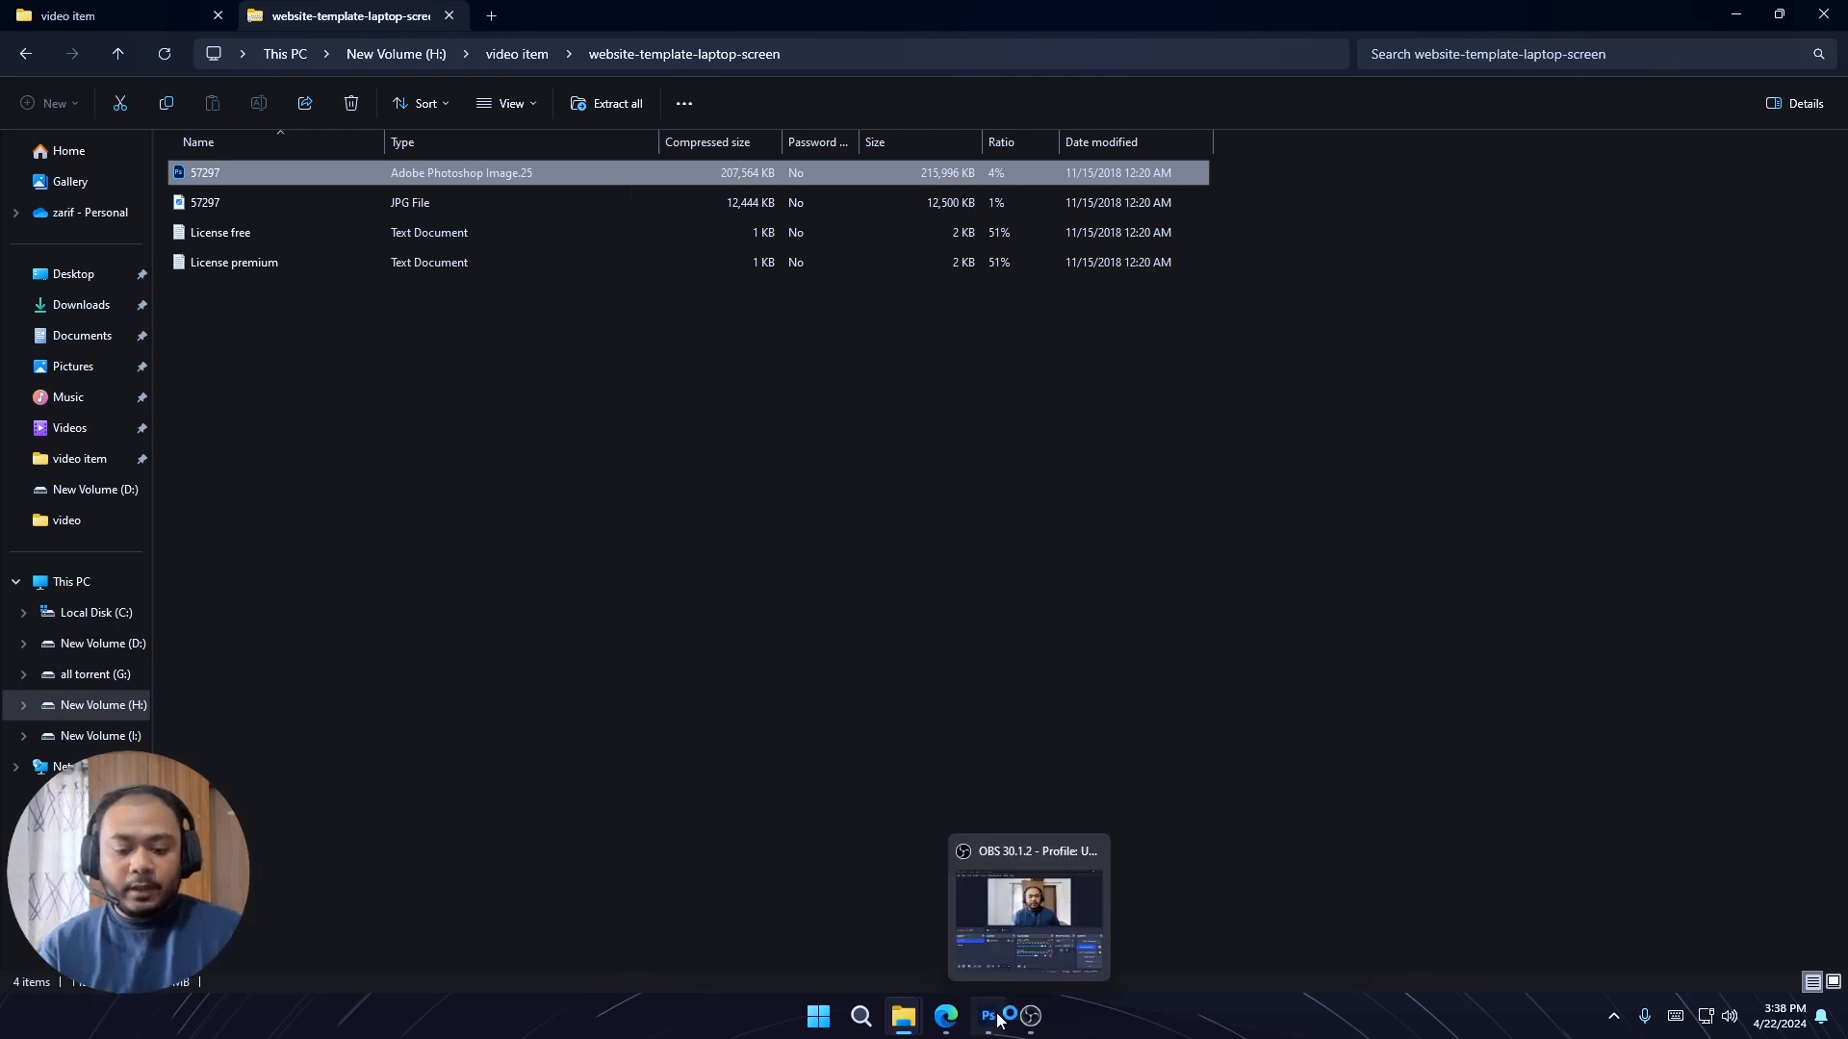
click(1007, 963)
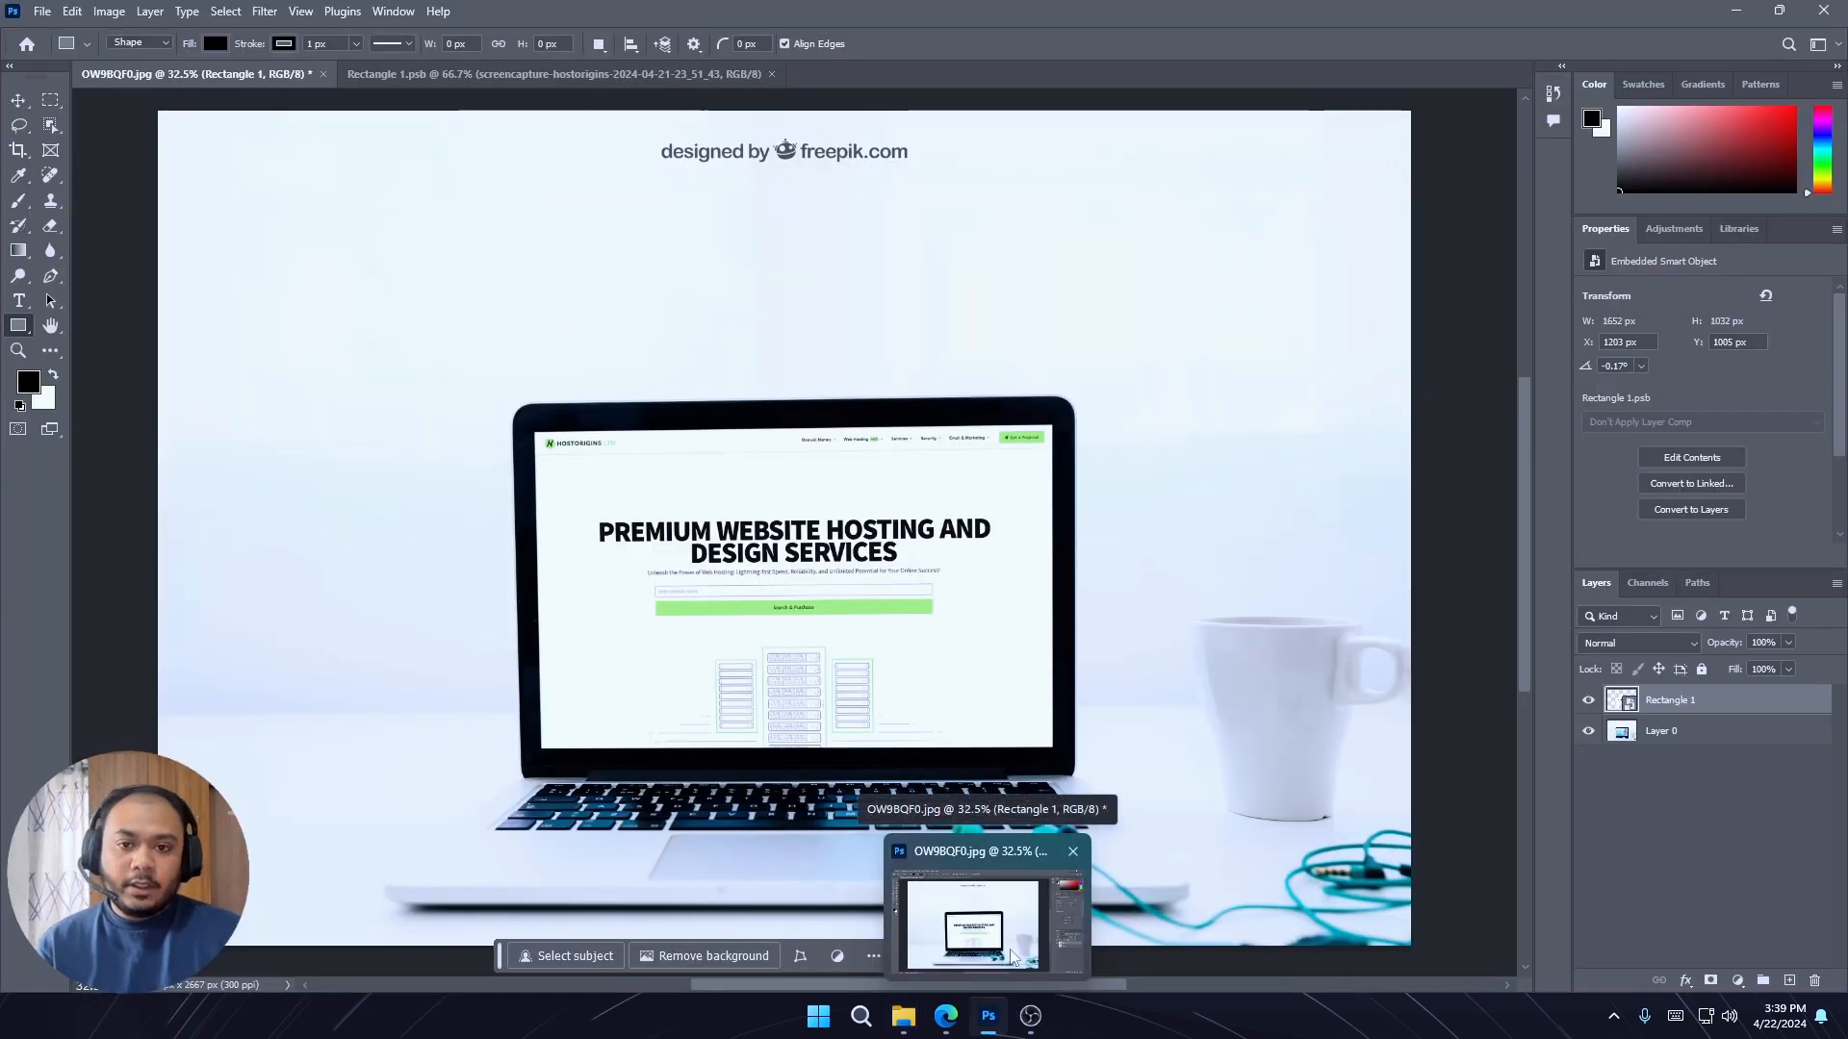
click(1010, 950)
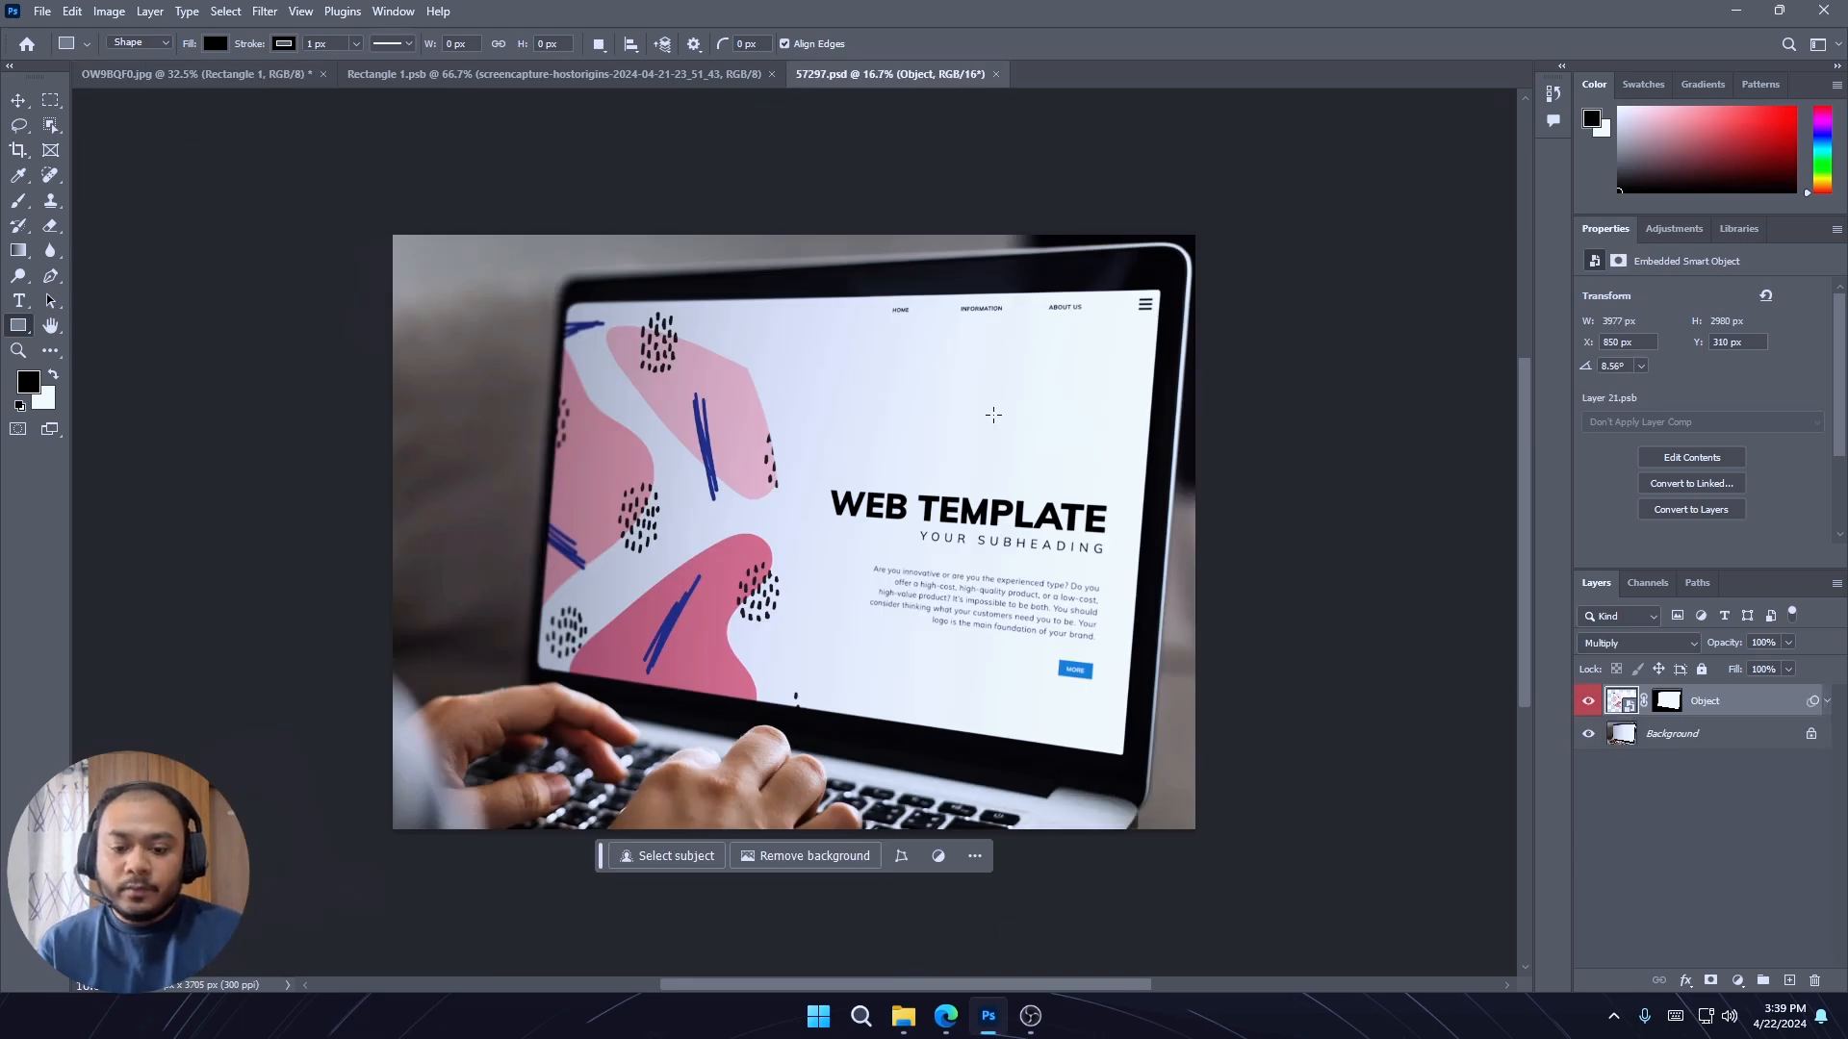
Open the contents of the Object layer's smart object and place the hostorigins screenshot file from the video item folder into it
double_click(1625, 704)
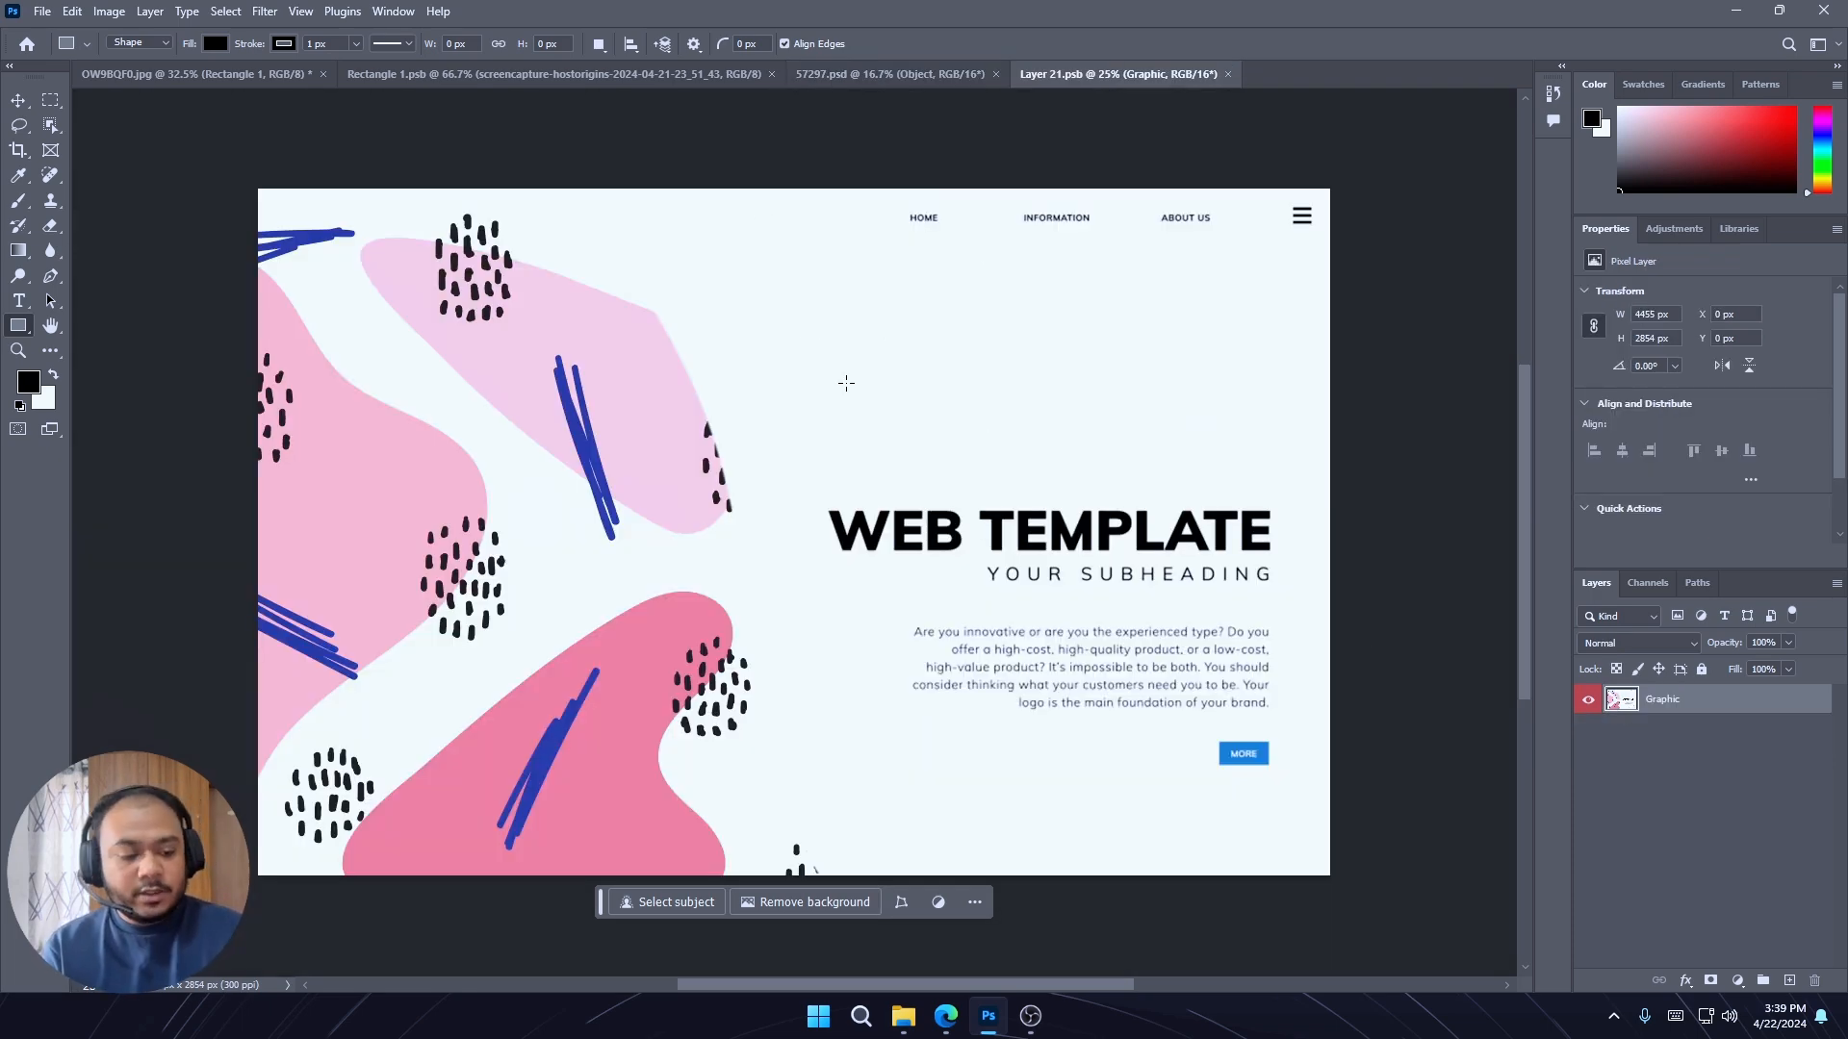
mouse_move(902, 1015)
click(861, 951)
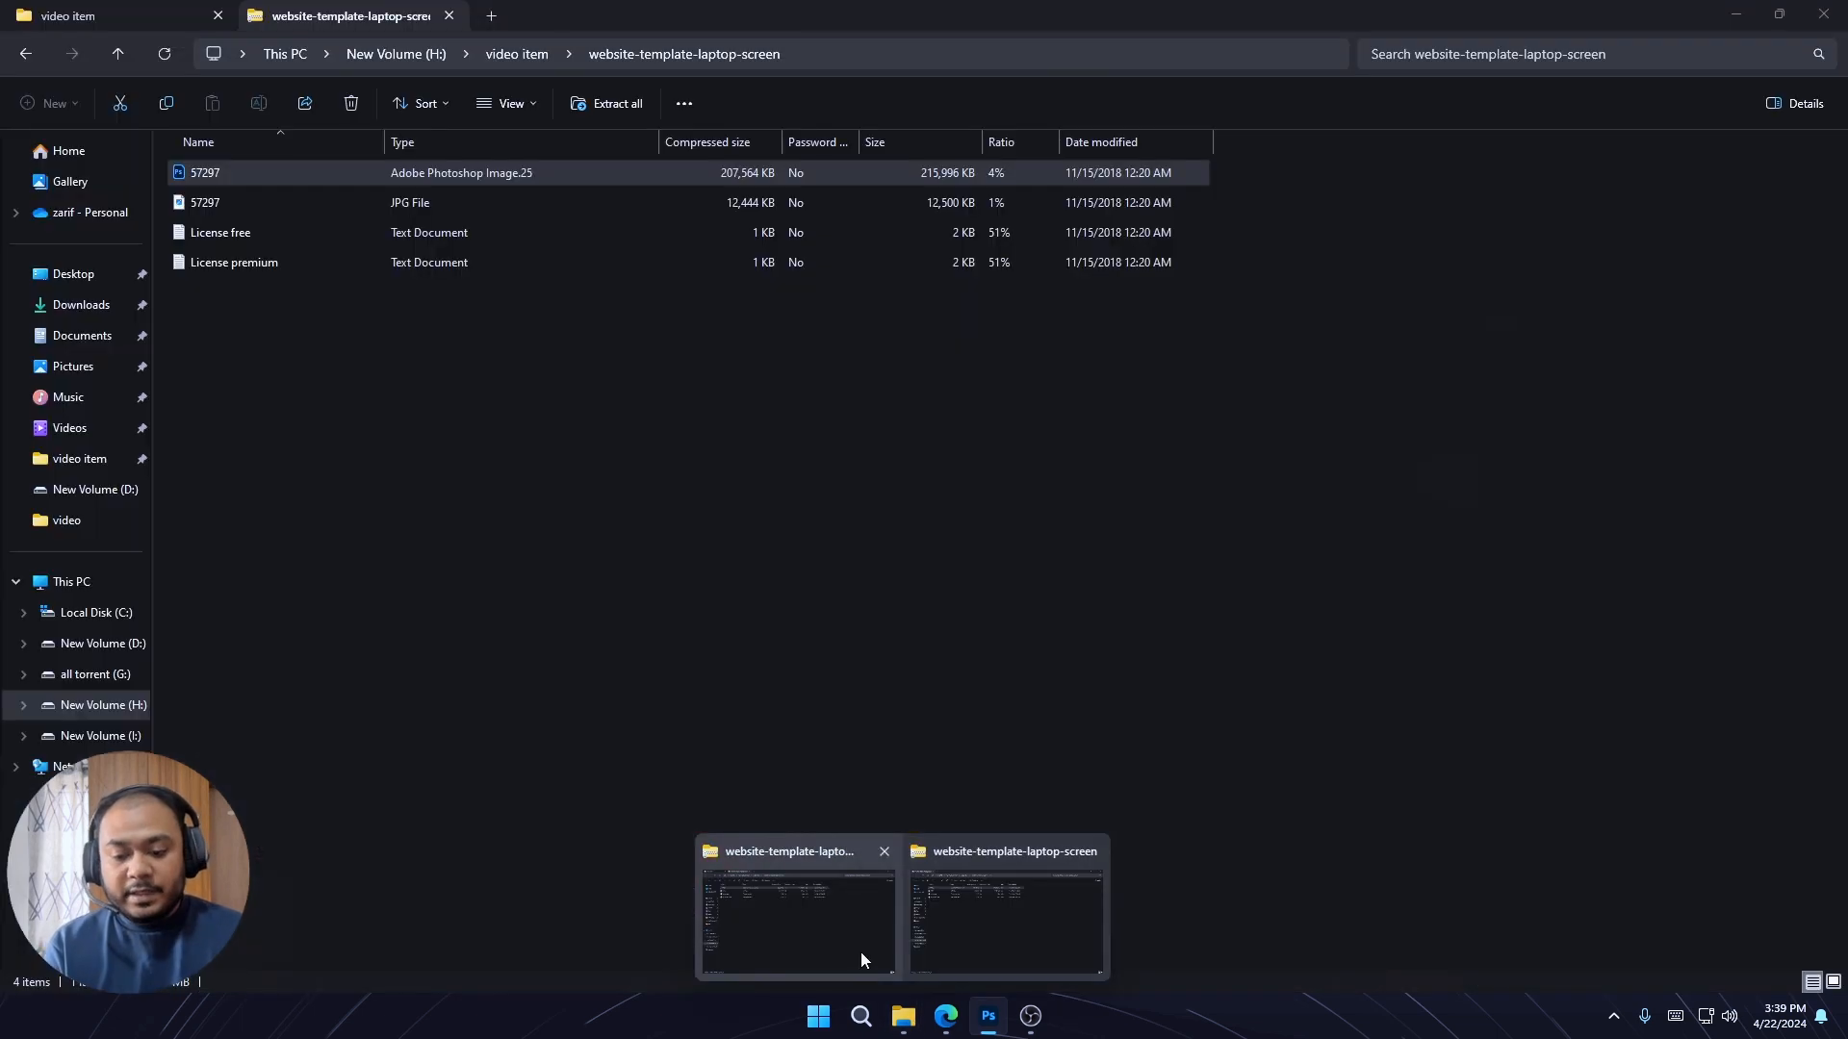
key(BackSpace)
click(323, 220)
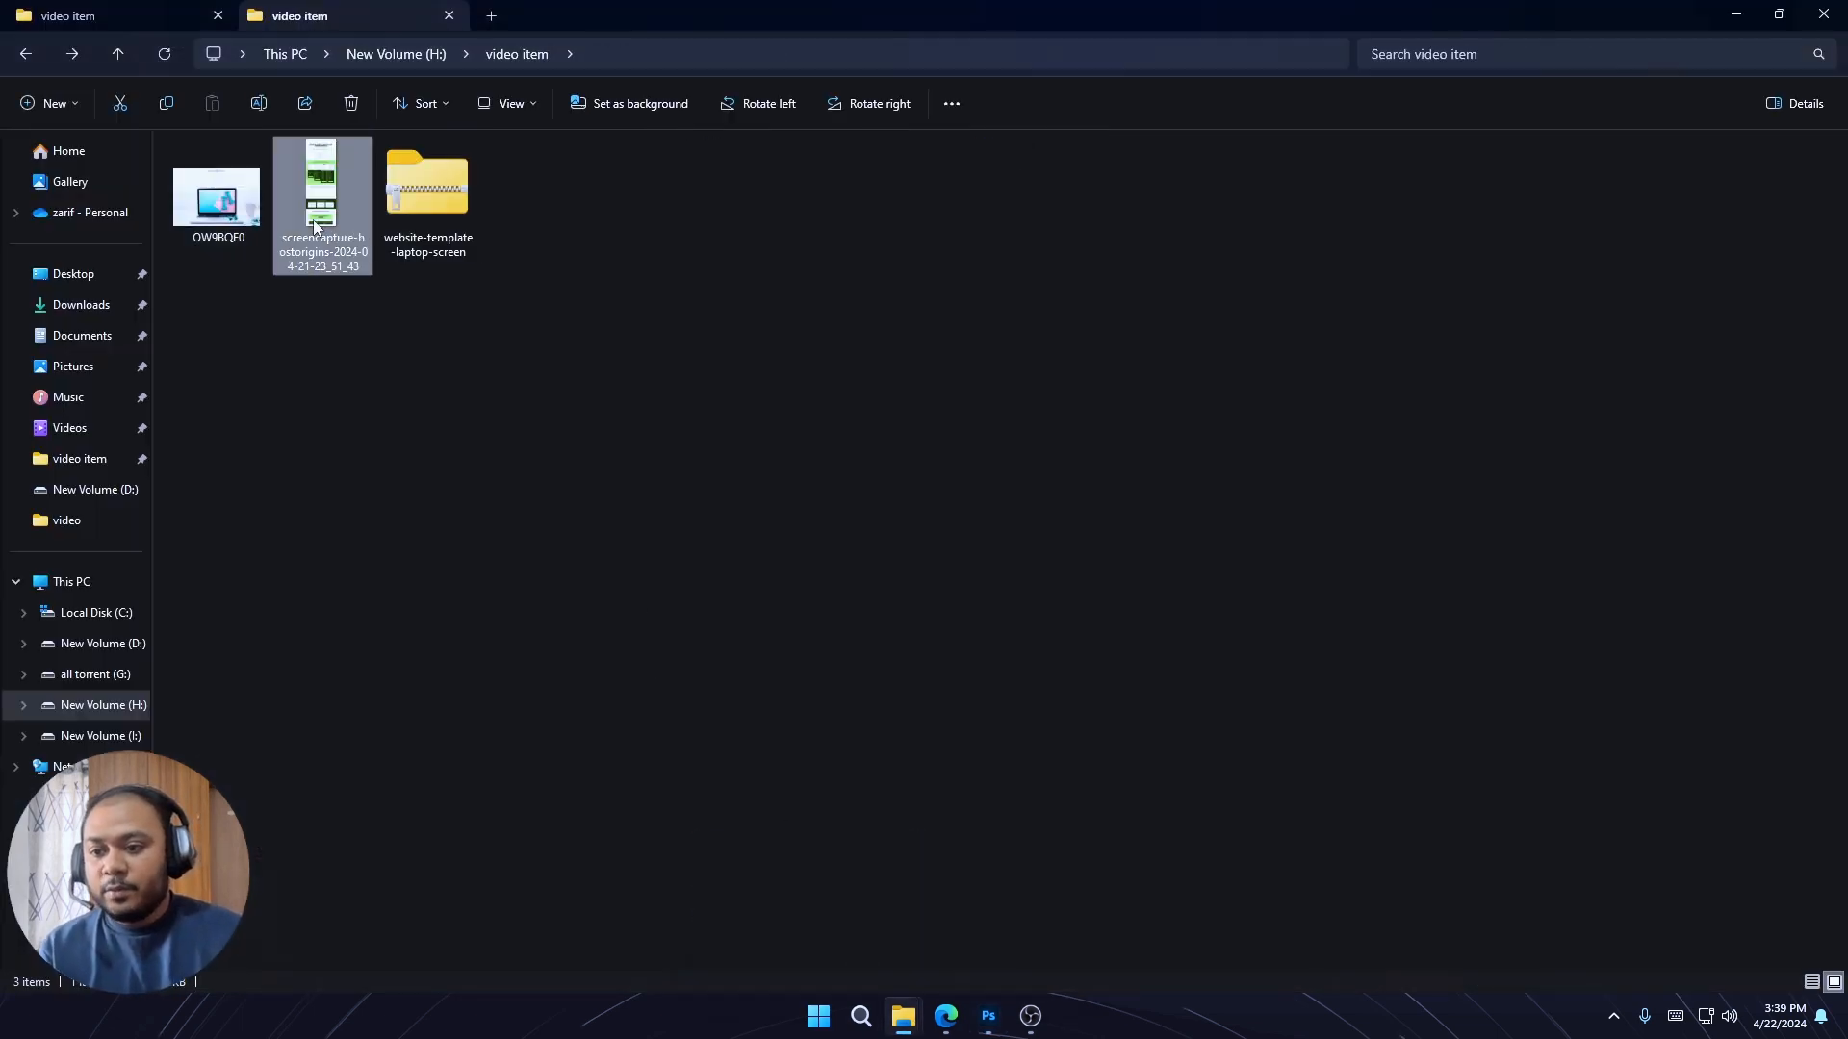
drag(329, 219, 927, 715)
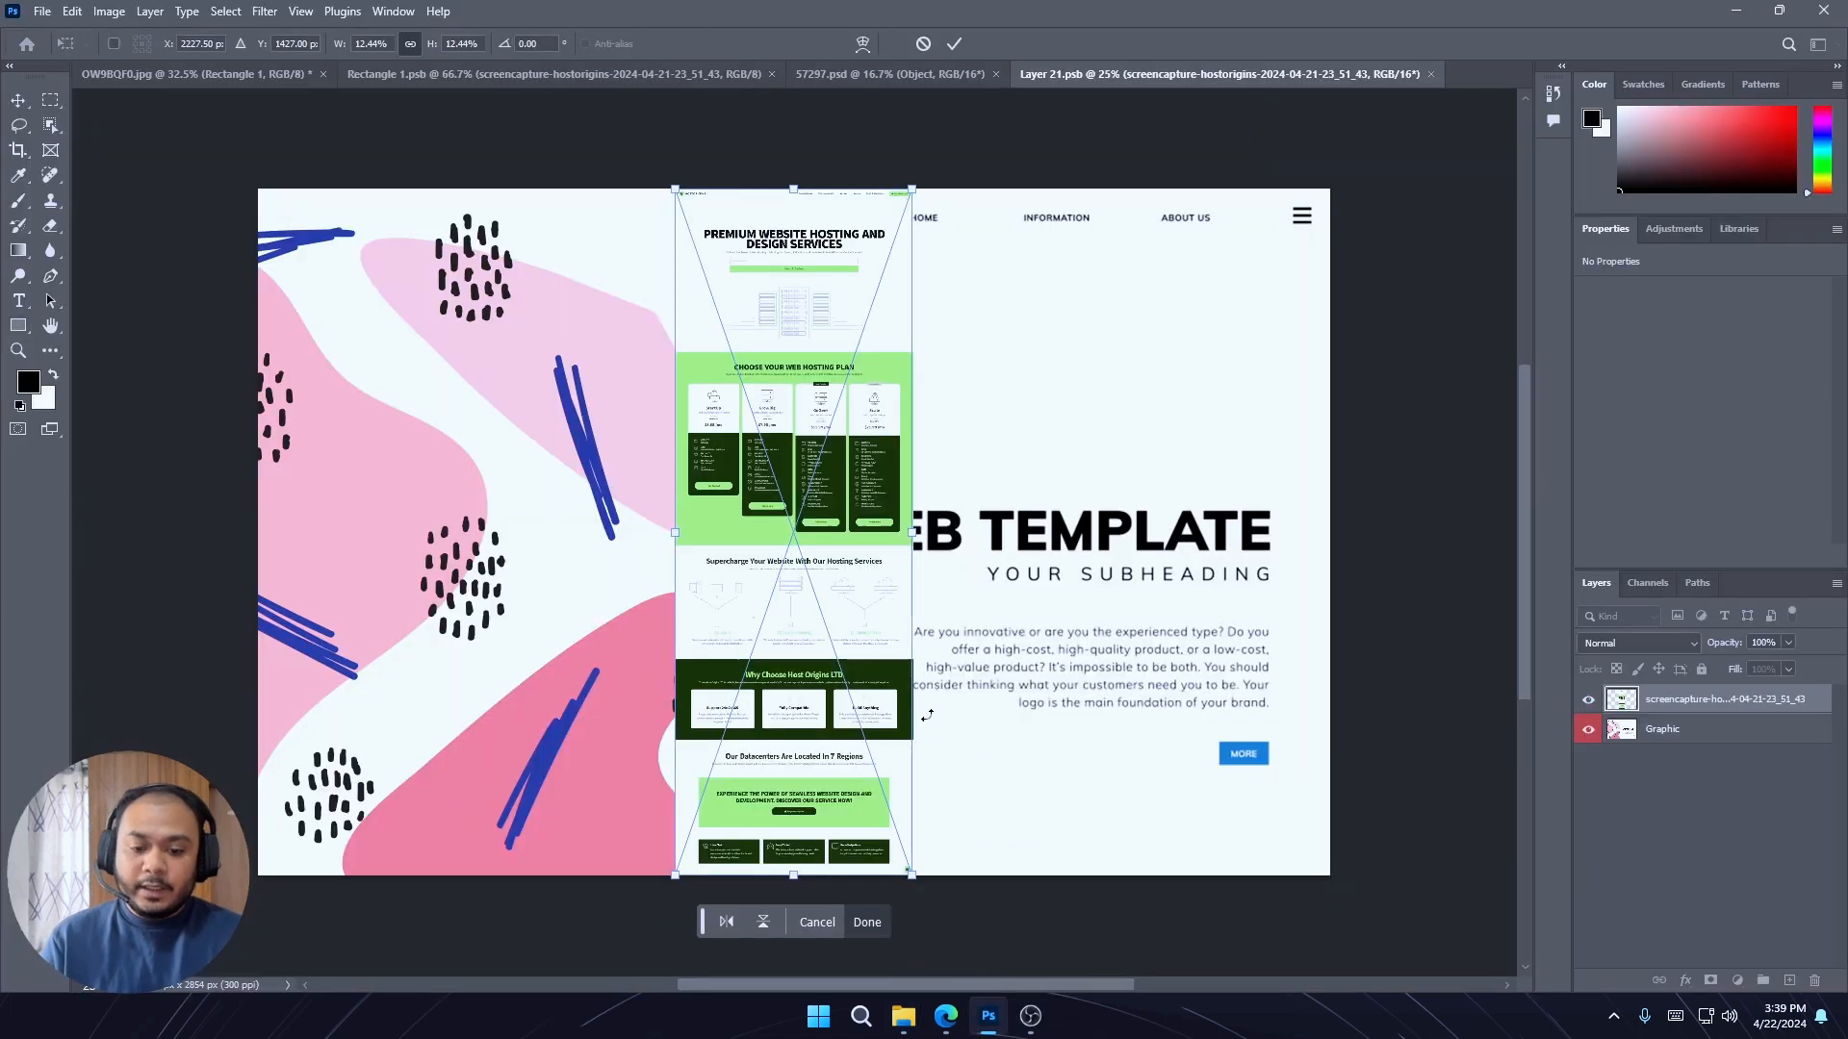
Scale the placed screenshot to about 56% to span the canvas width from the top edge, and save the smart object to update 57297.psd
drag(912, 532, 1325, 567)
mouse_move(917, 379)
mouse_down()
mouse_move(928, 747)
mouse_move(913, 683)
mouse_up()
drag(926, 408, 947, 785)
mouse_move(961, 500)
mouse_down()
mouse_move(967, 669)
mouse_move(969, 613)
mouse_up()
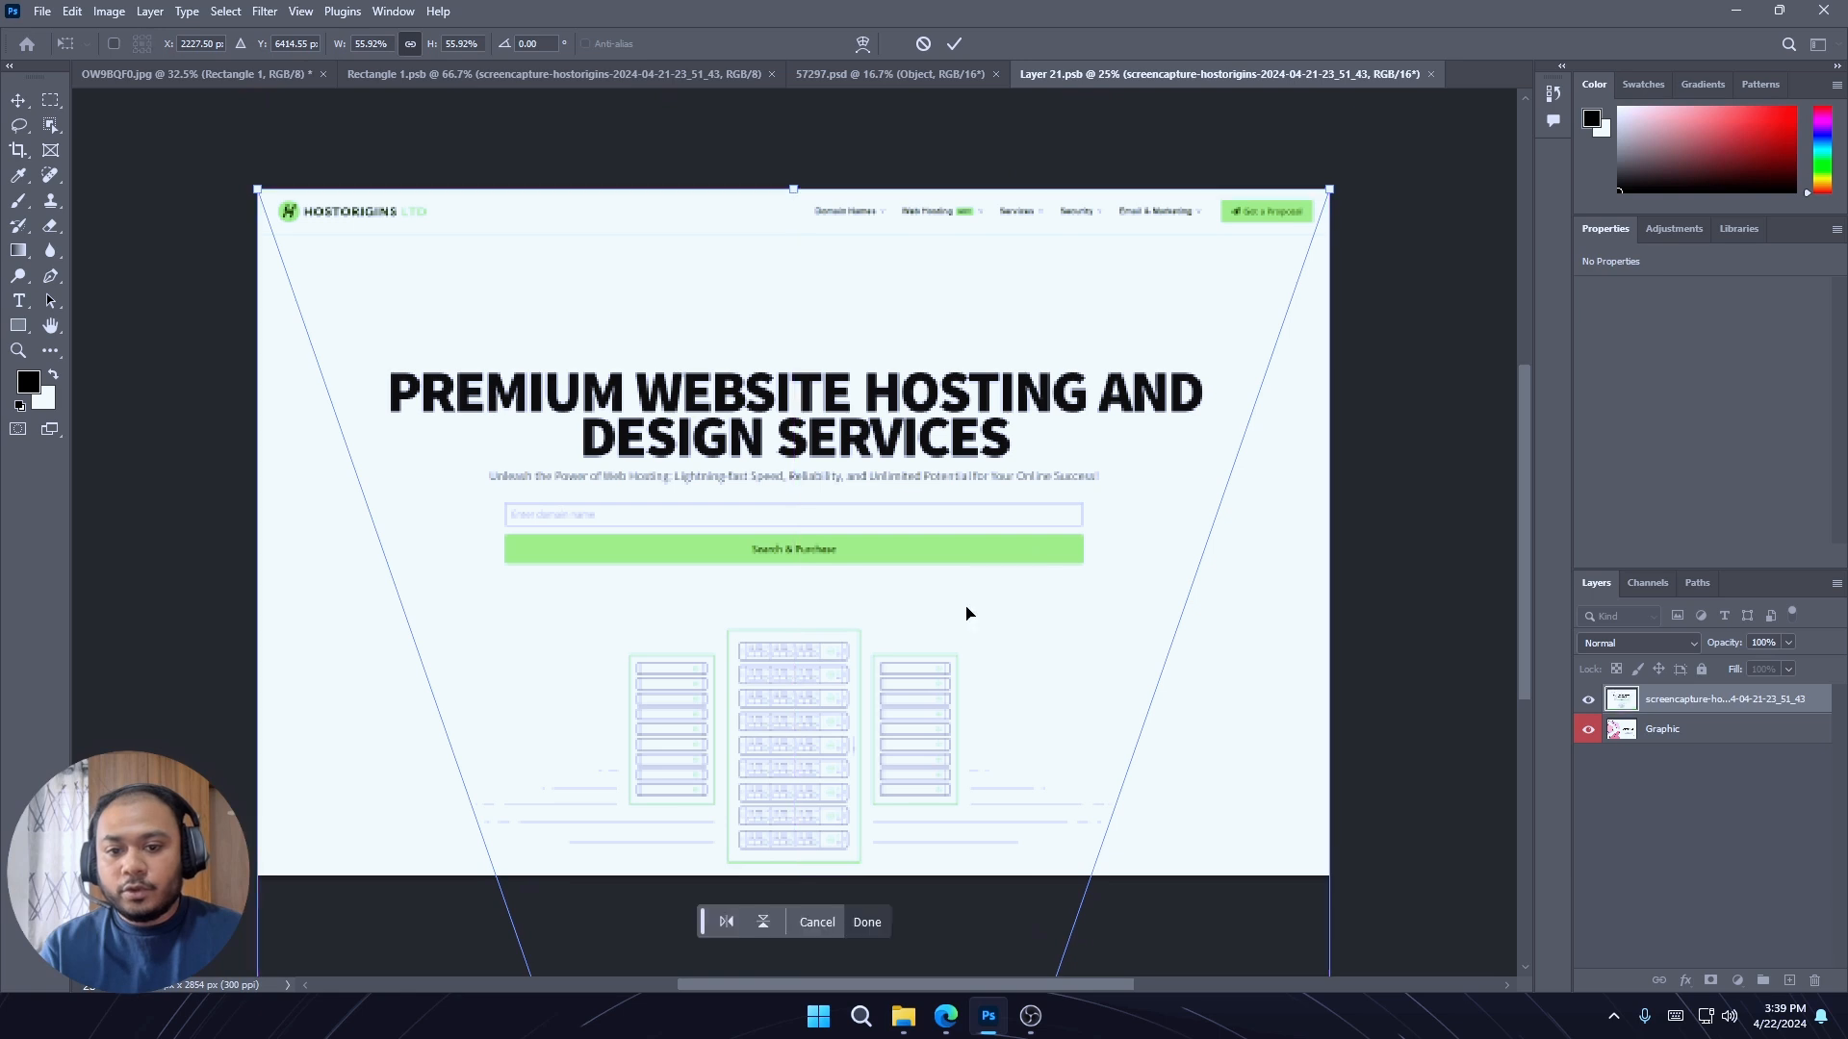
click(952, 43)
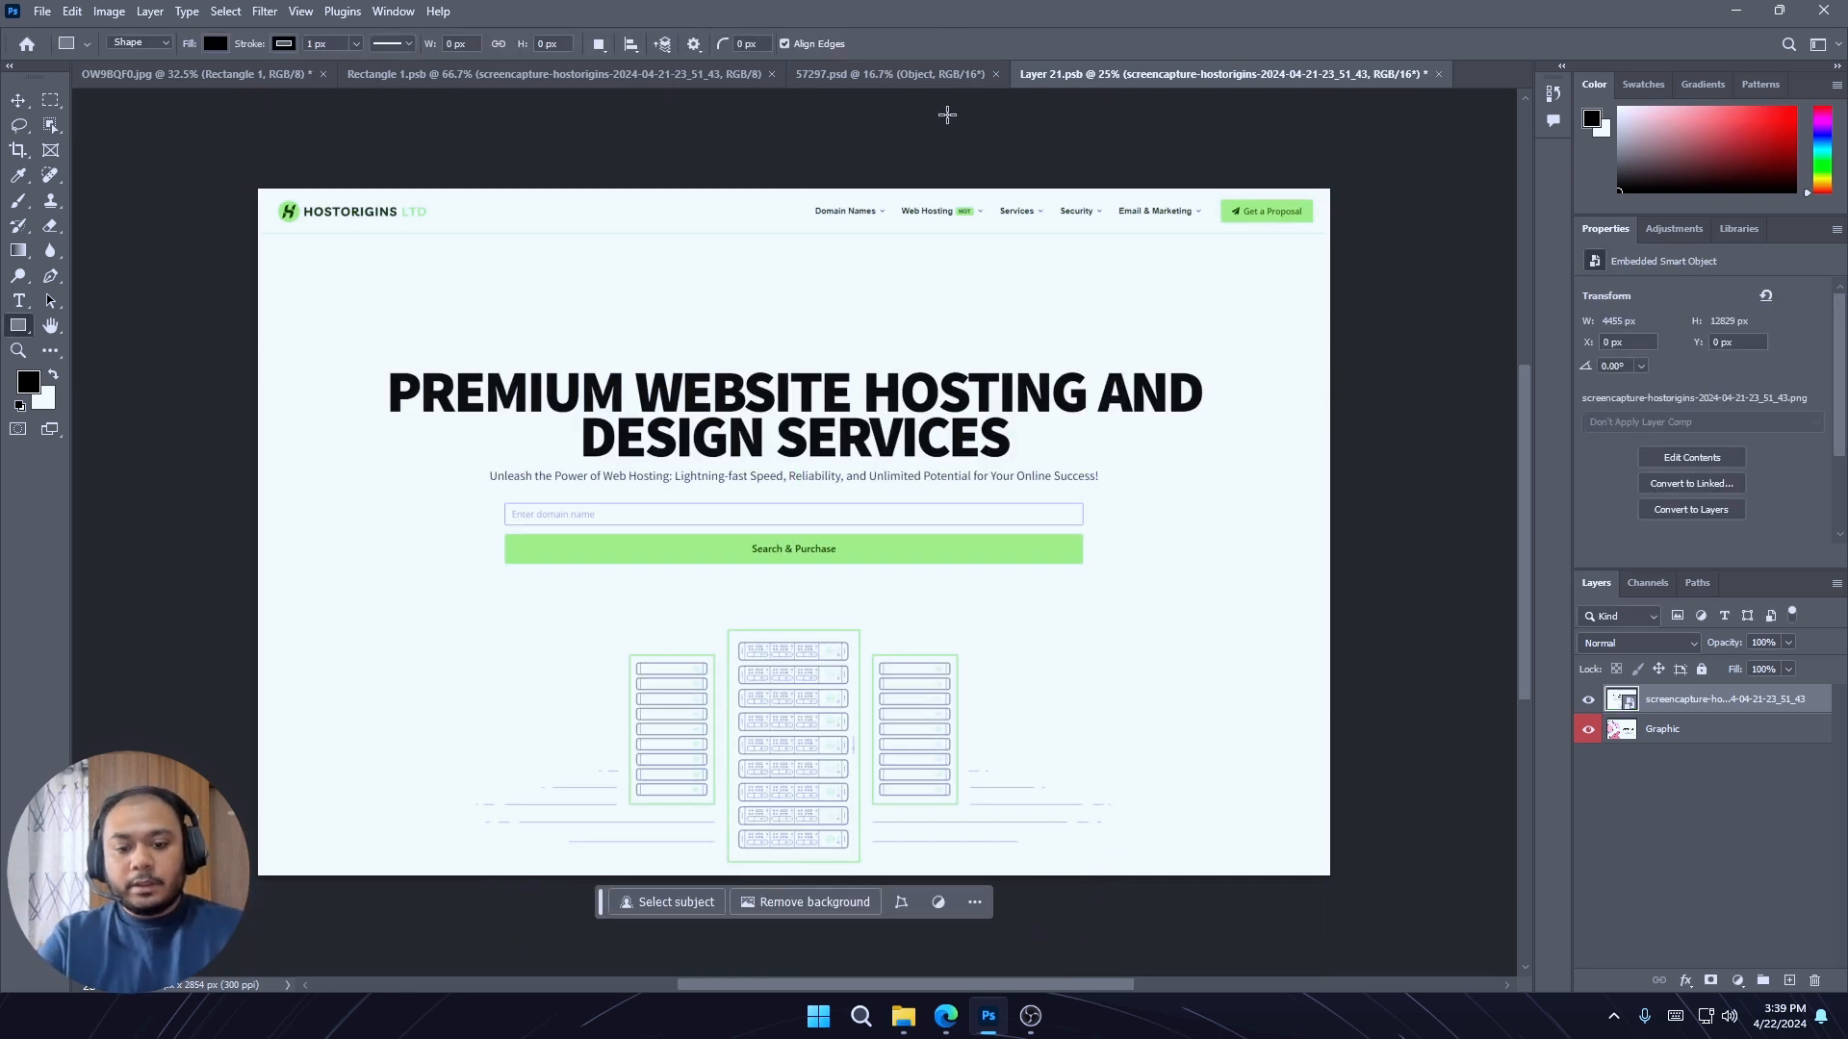
key(ctrl+s)
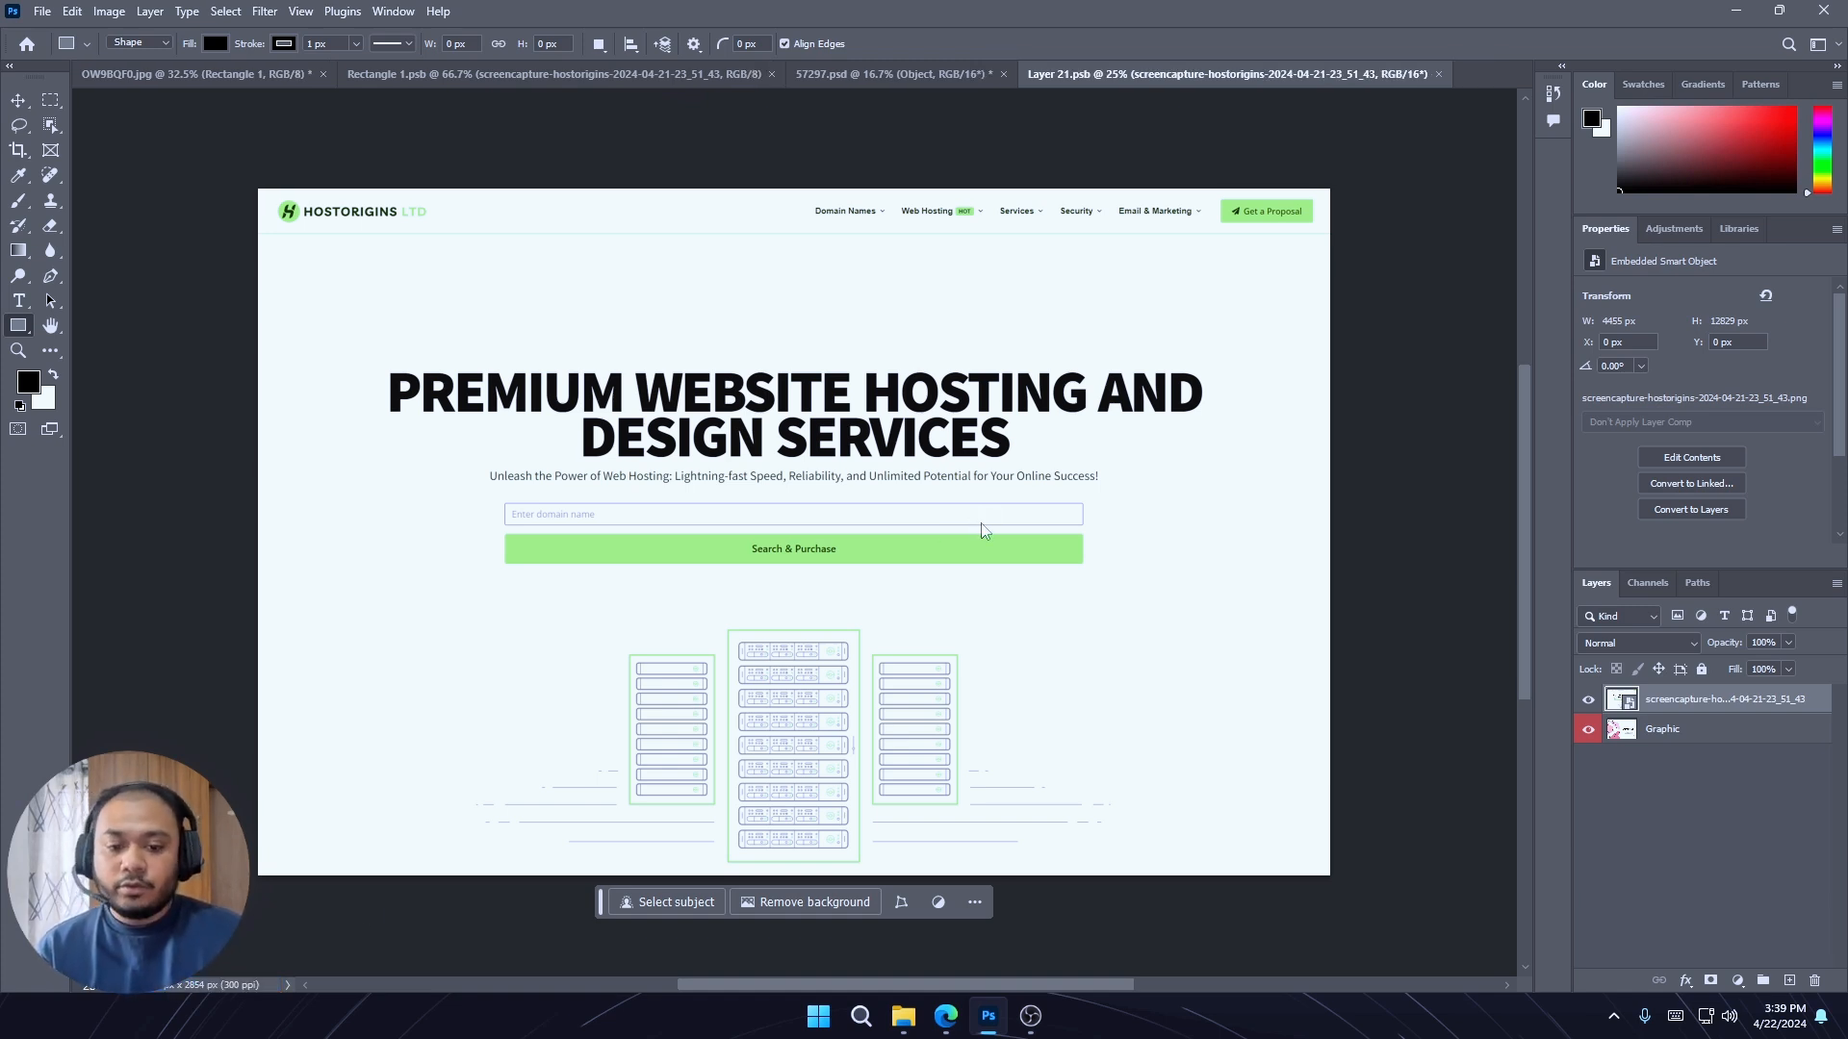
click(909, 75)
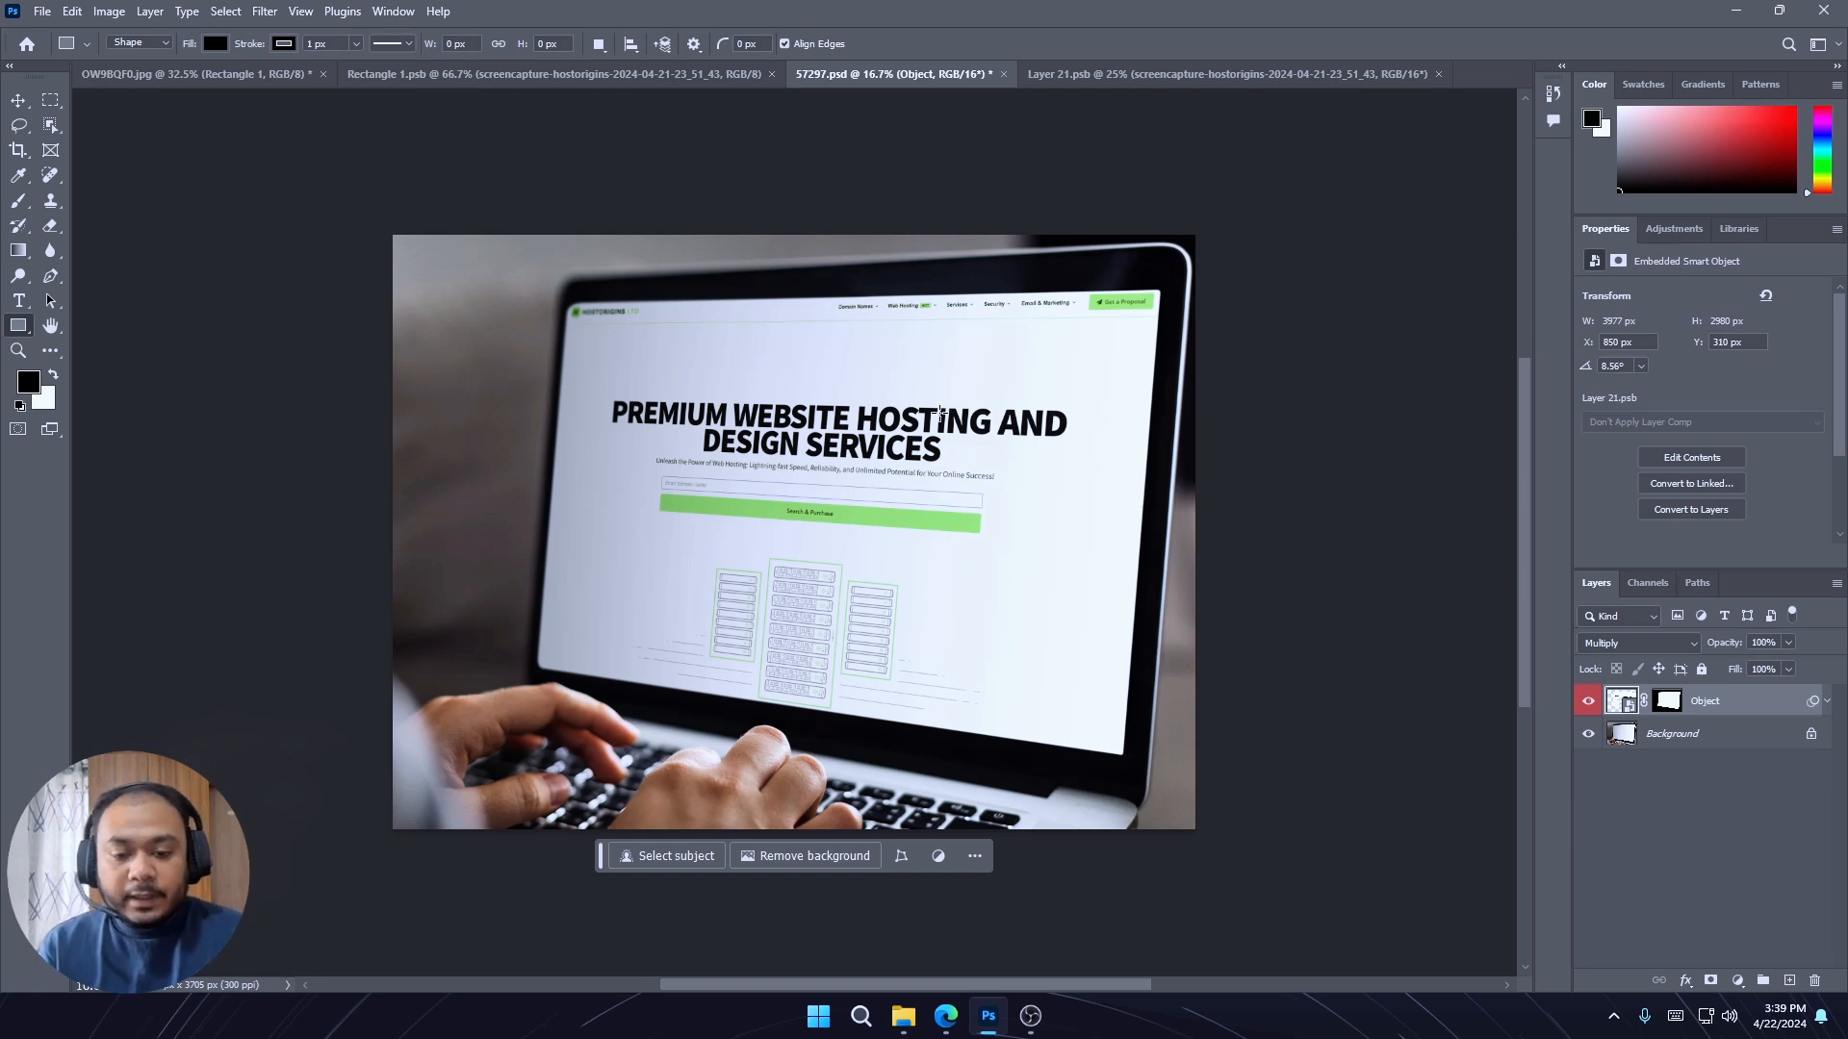
Switch to Edge and examine the free photo "Homepage seen on computer screen" among the Freepik pc mockup results
mouse_move(946, 1017)
click(838, 919)
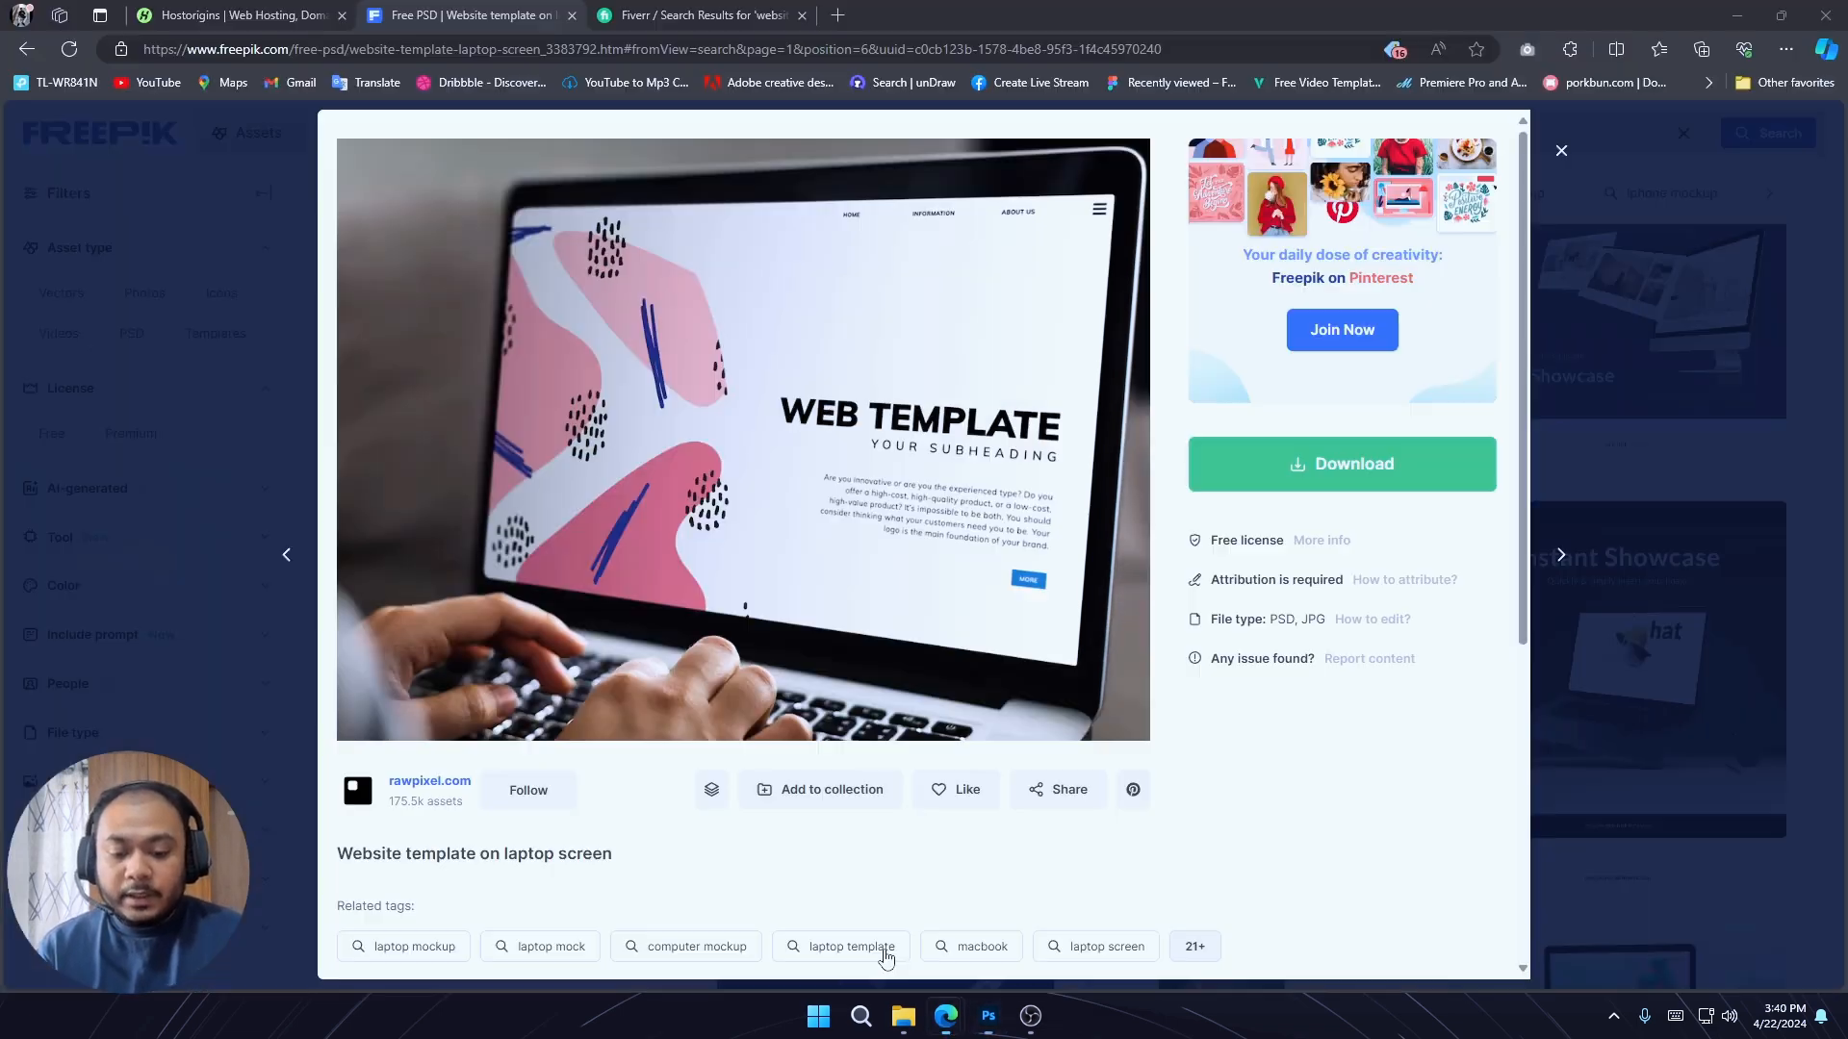
click(1560, 164)
scroll(1024, 551, down, 6)
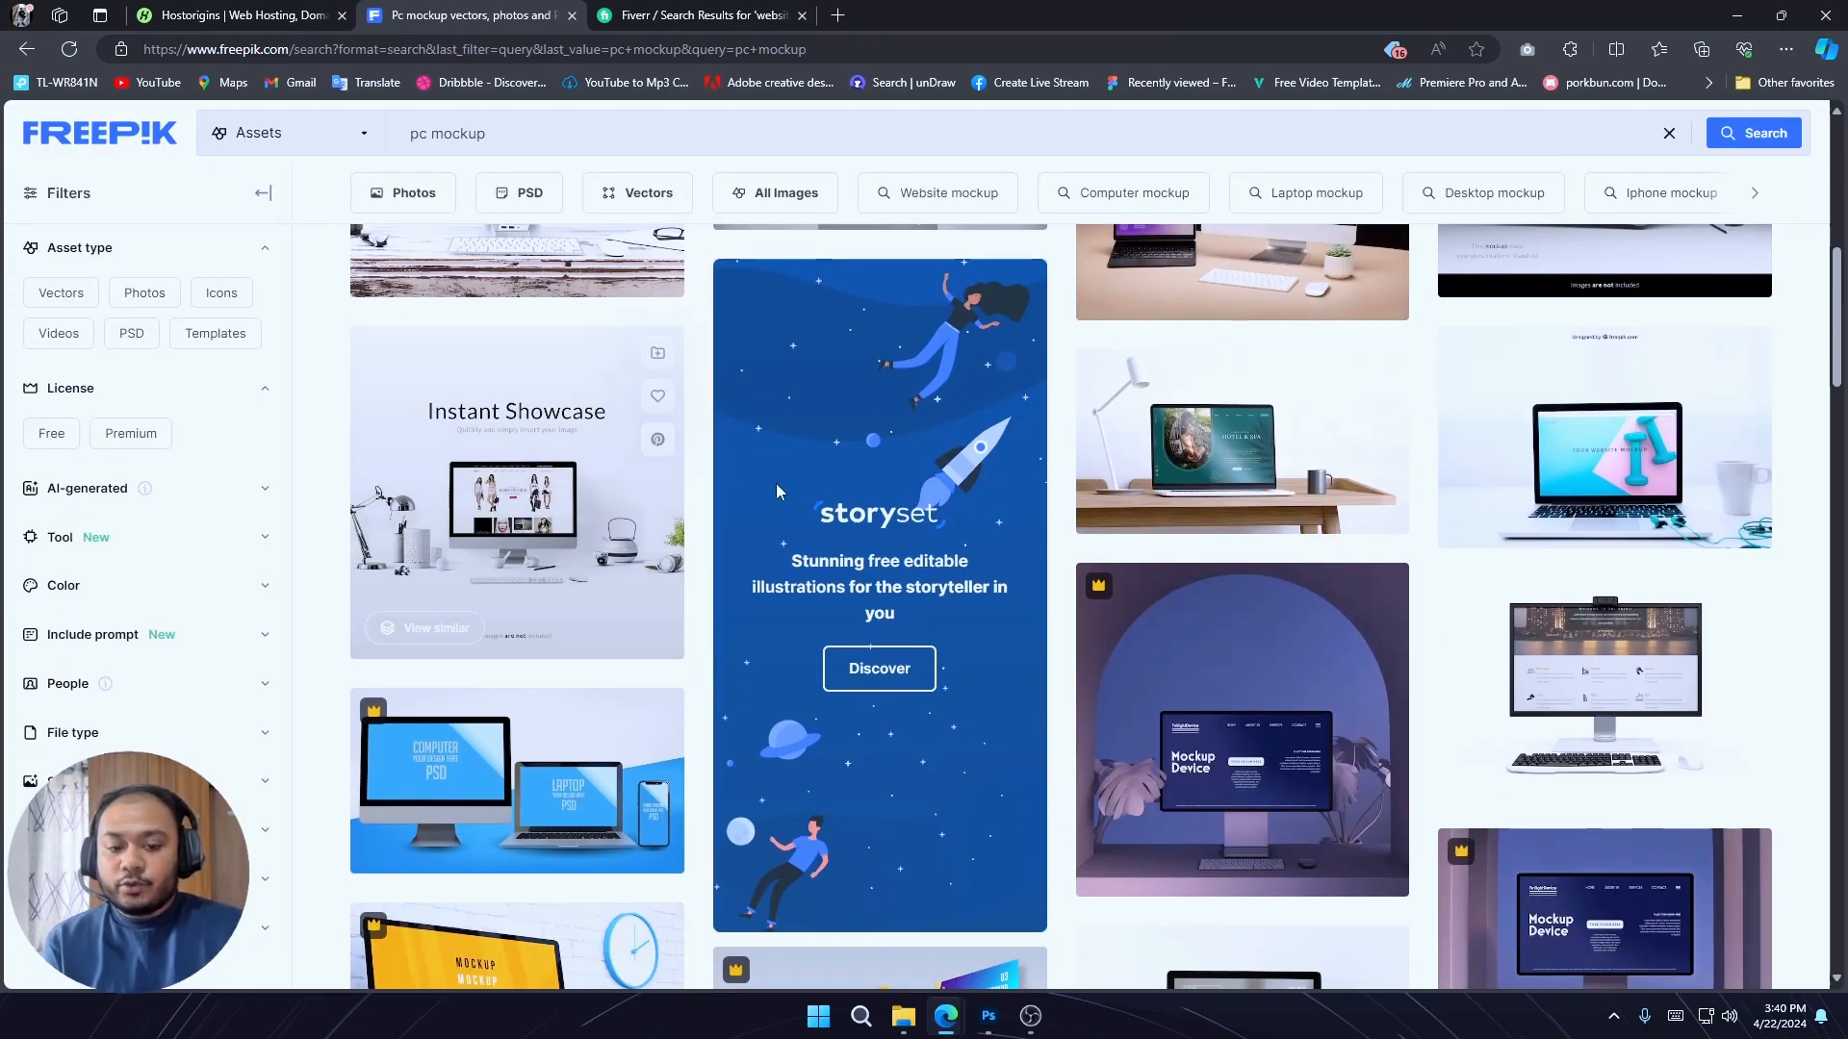
click(1296, 480)
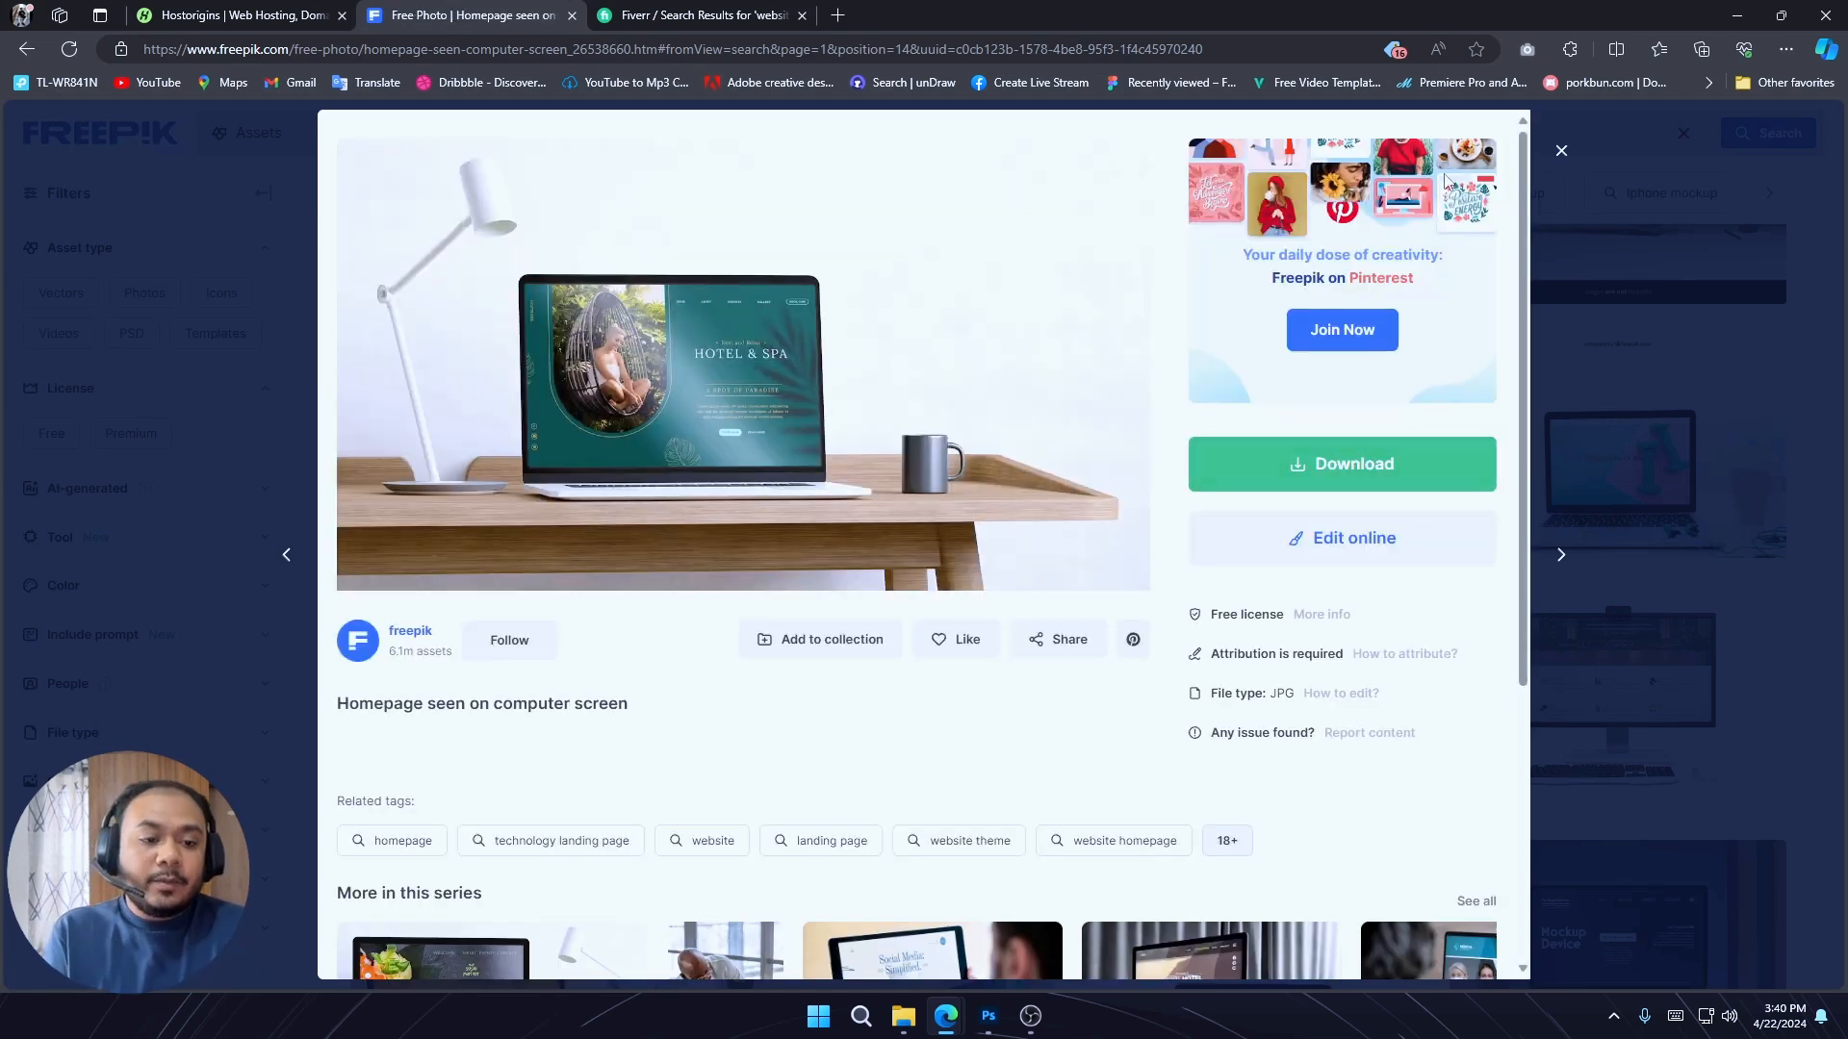
click(1560, 150)
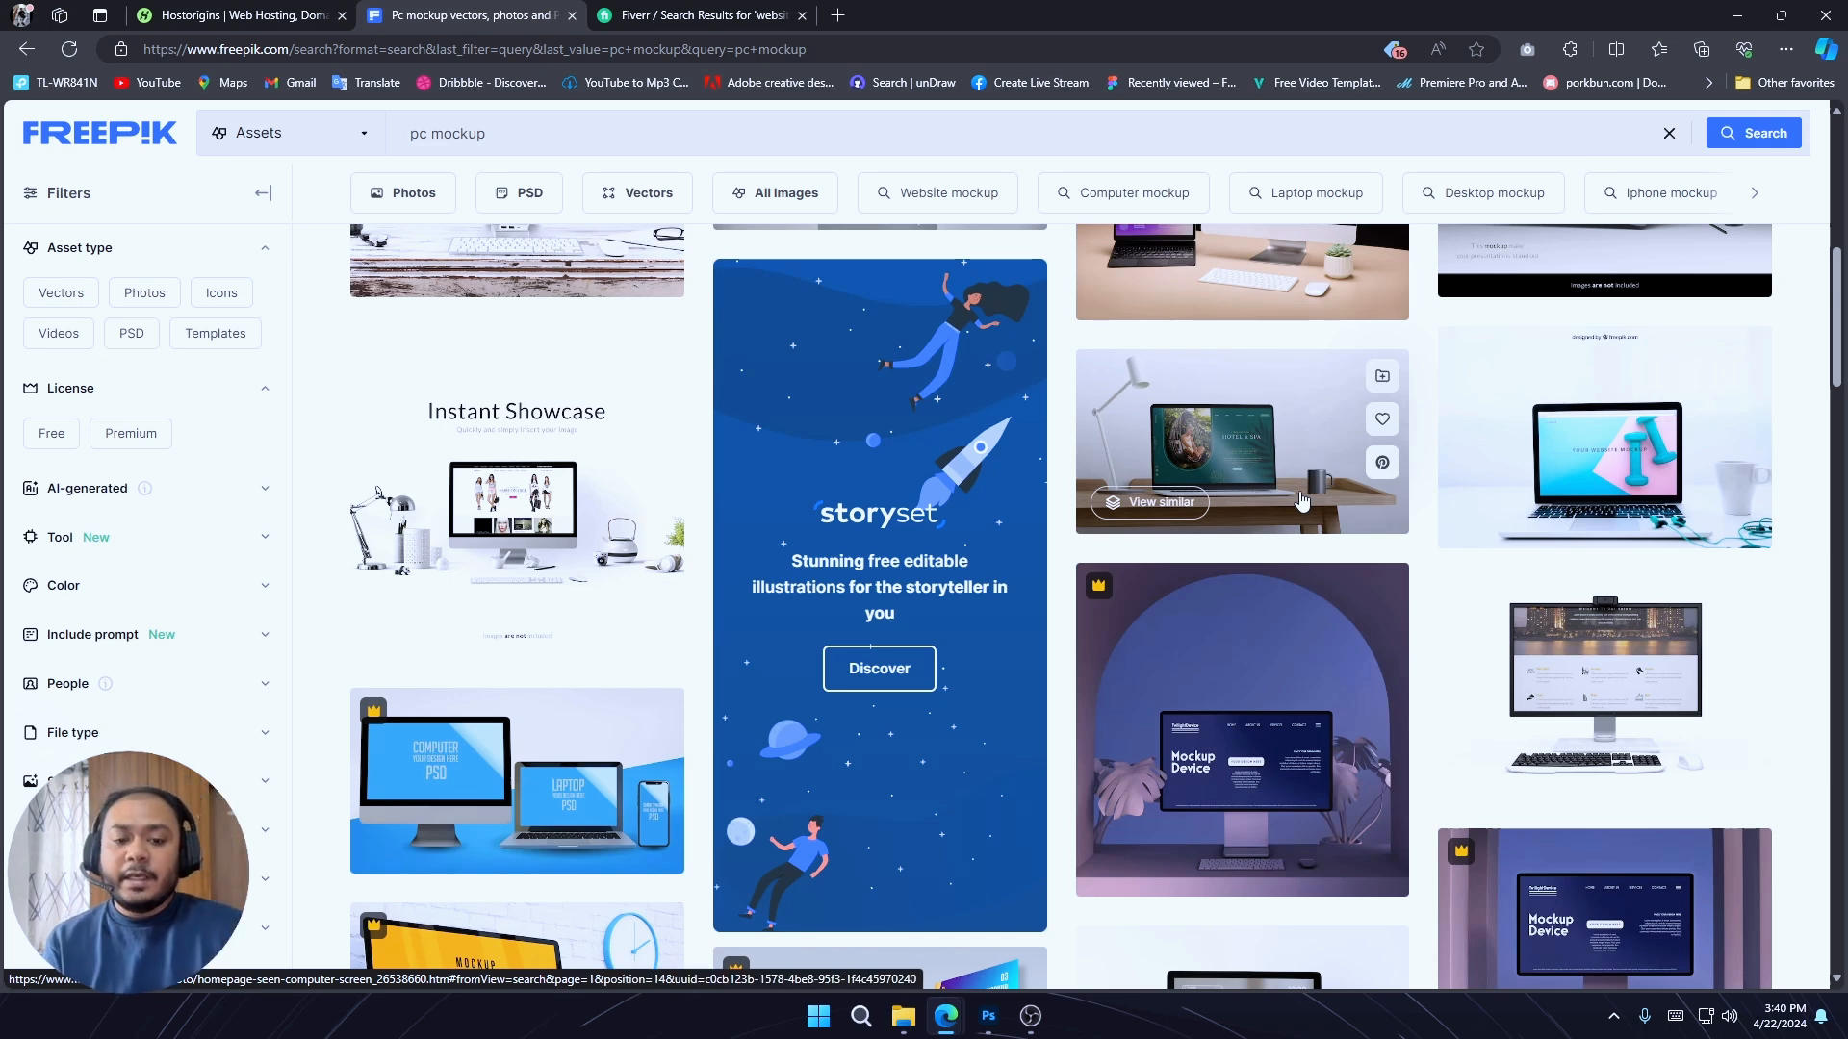
Examine the number of results and the gig offers in the Fiverr search for website mockup
click(701, 15)
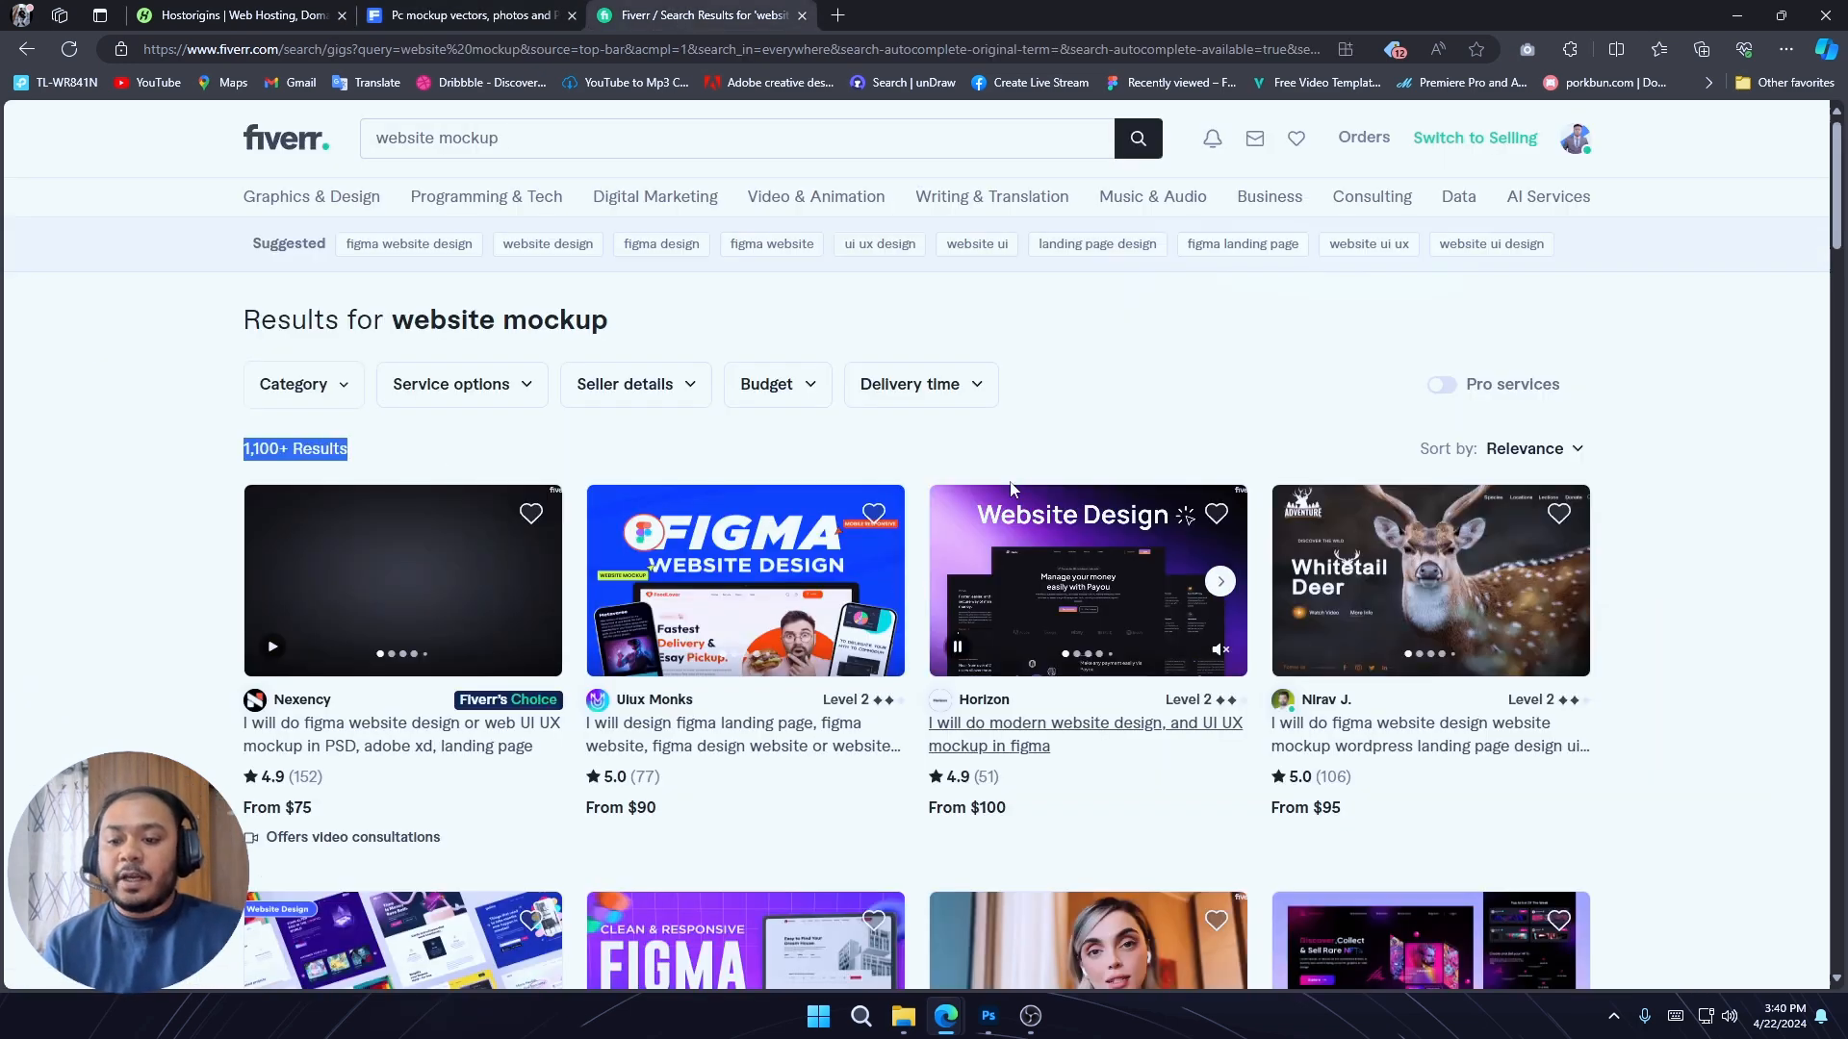
click(236, 451)
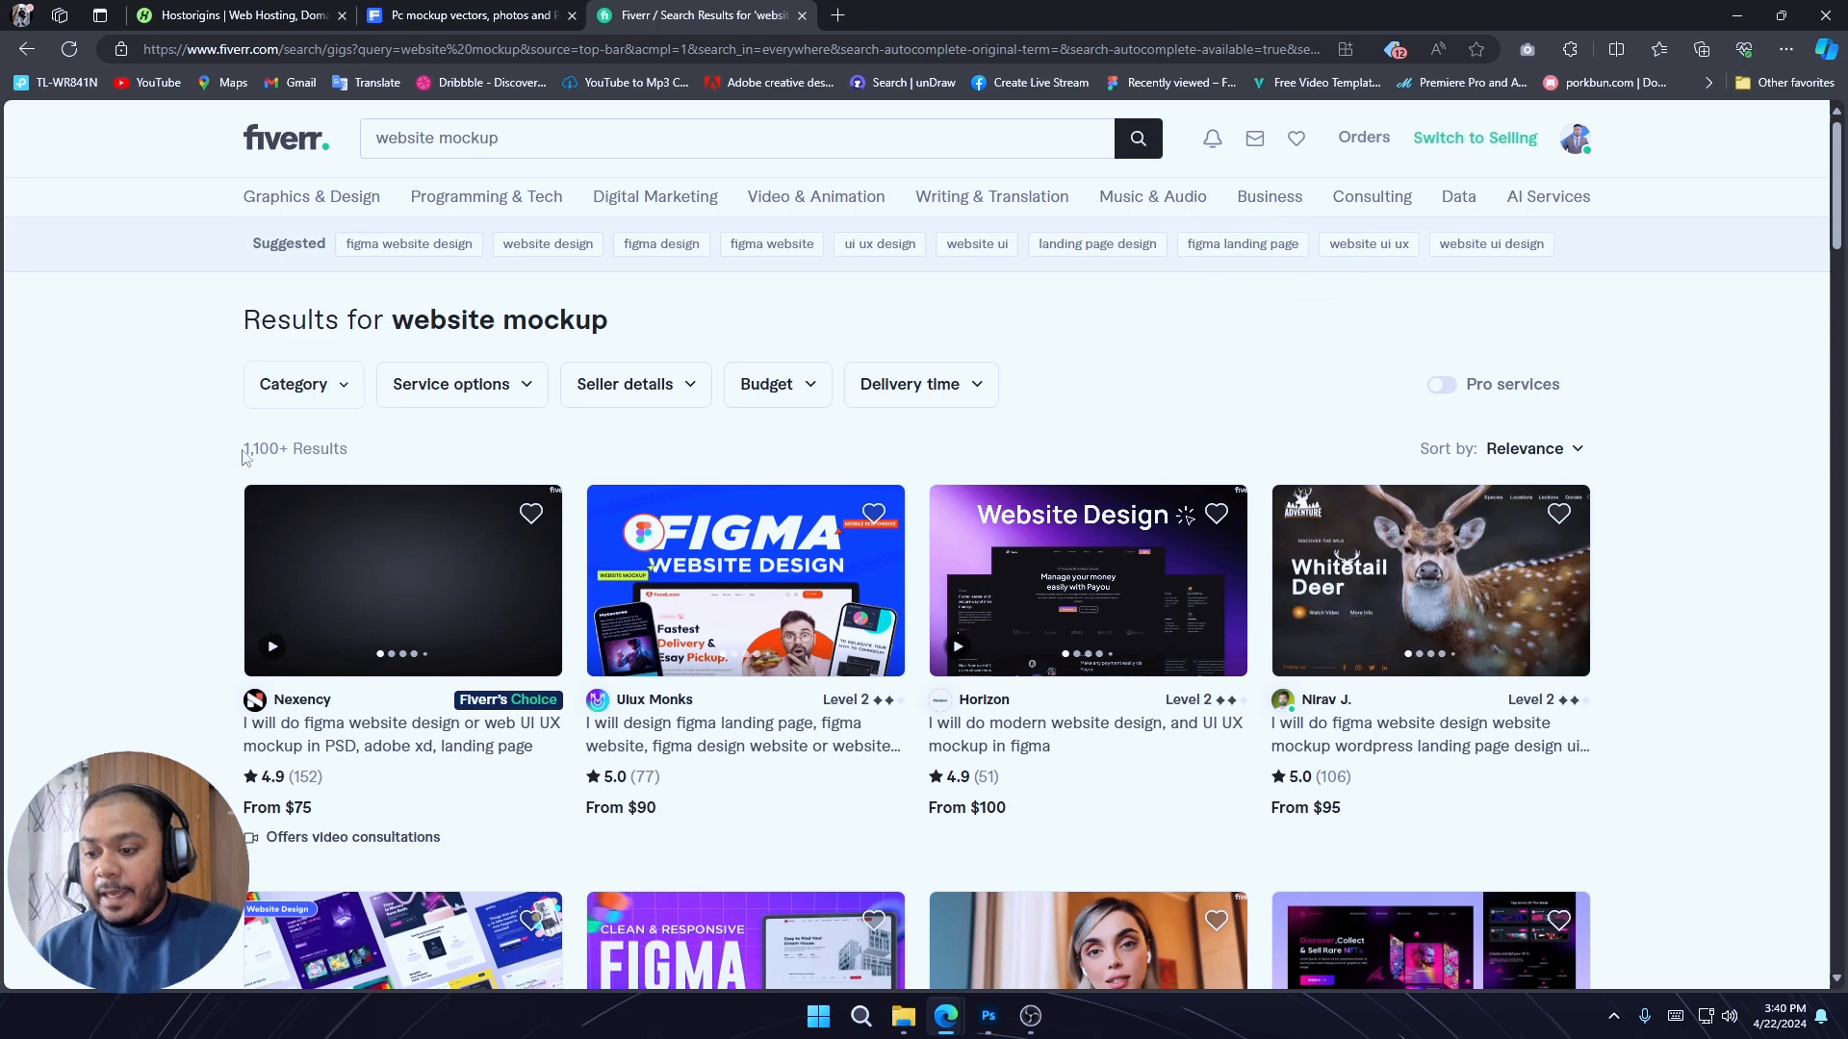
drag(245, 456, 344, 455)
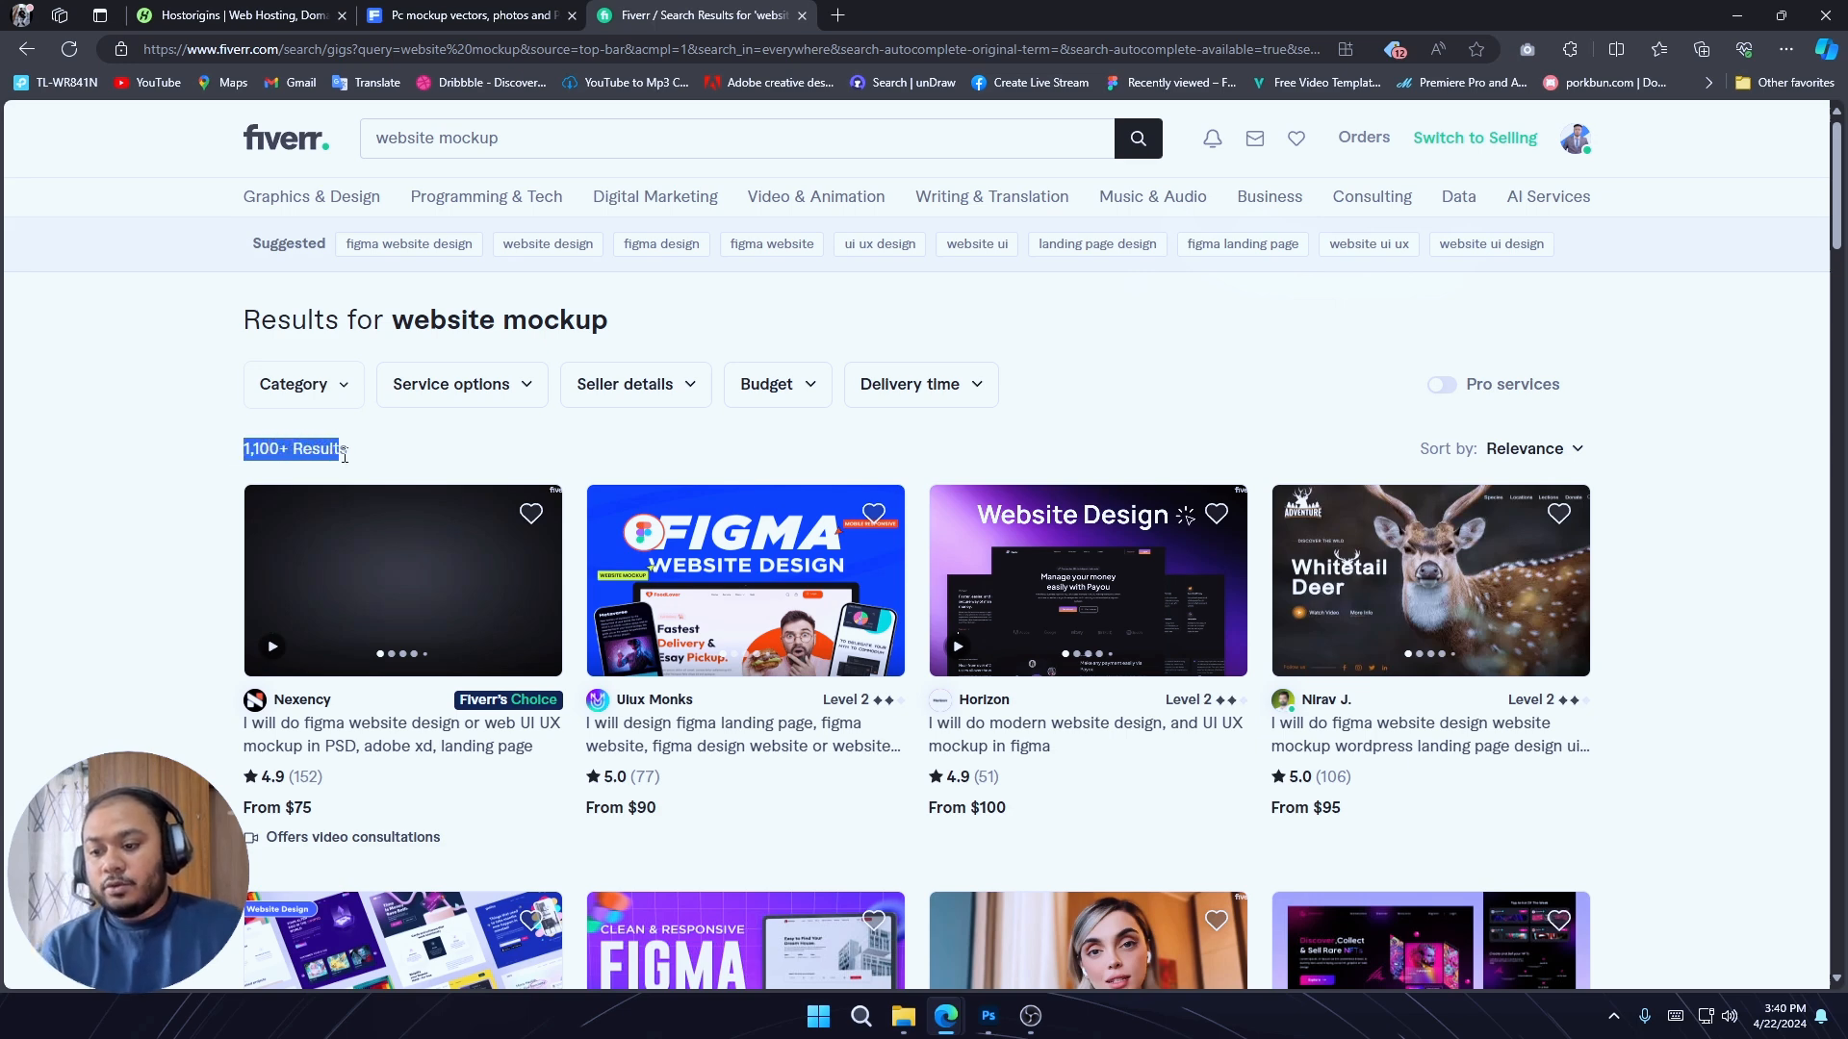
scroll(1053, 442, down, 3)
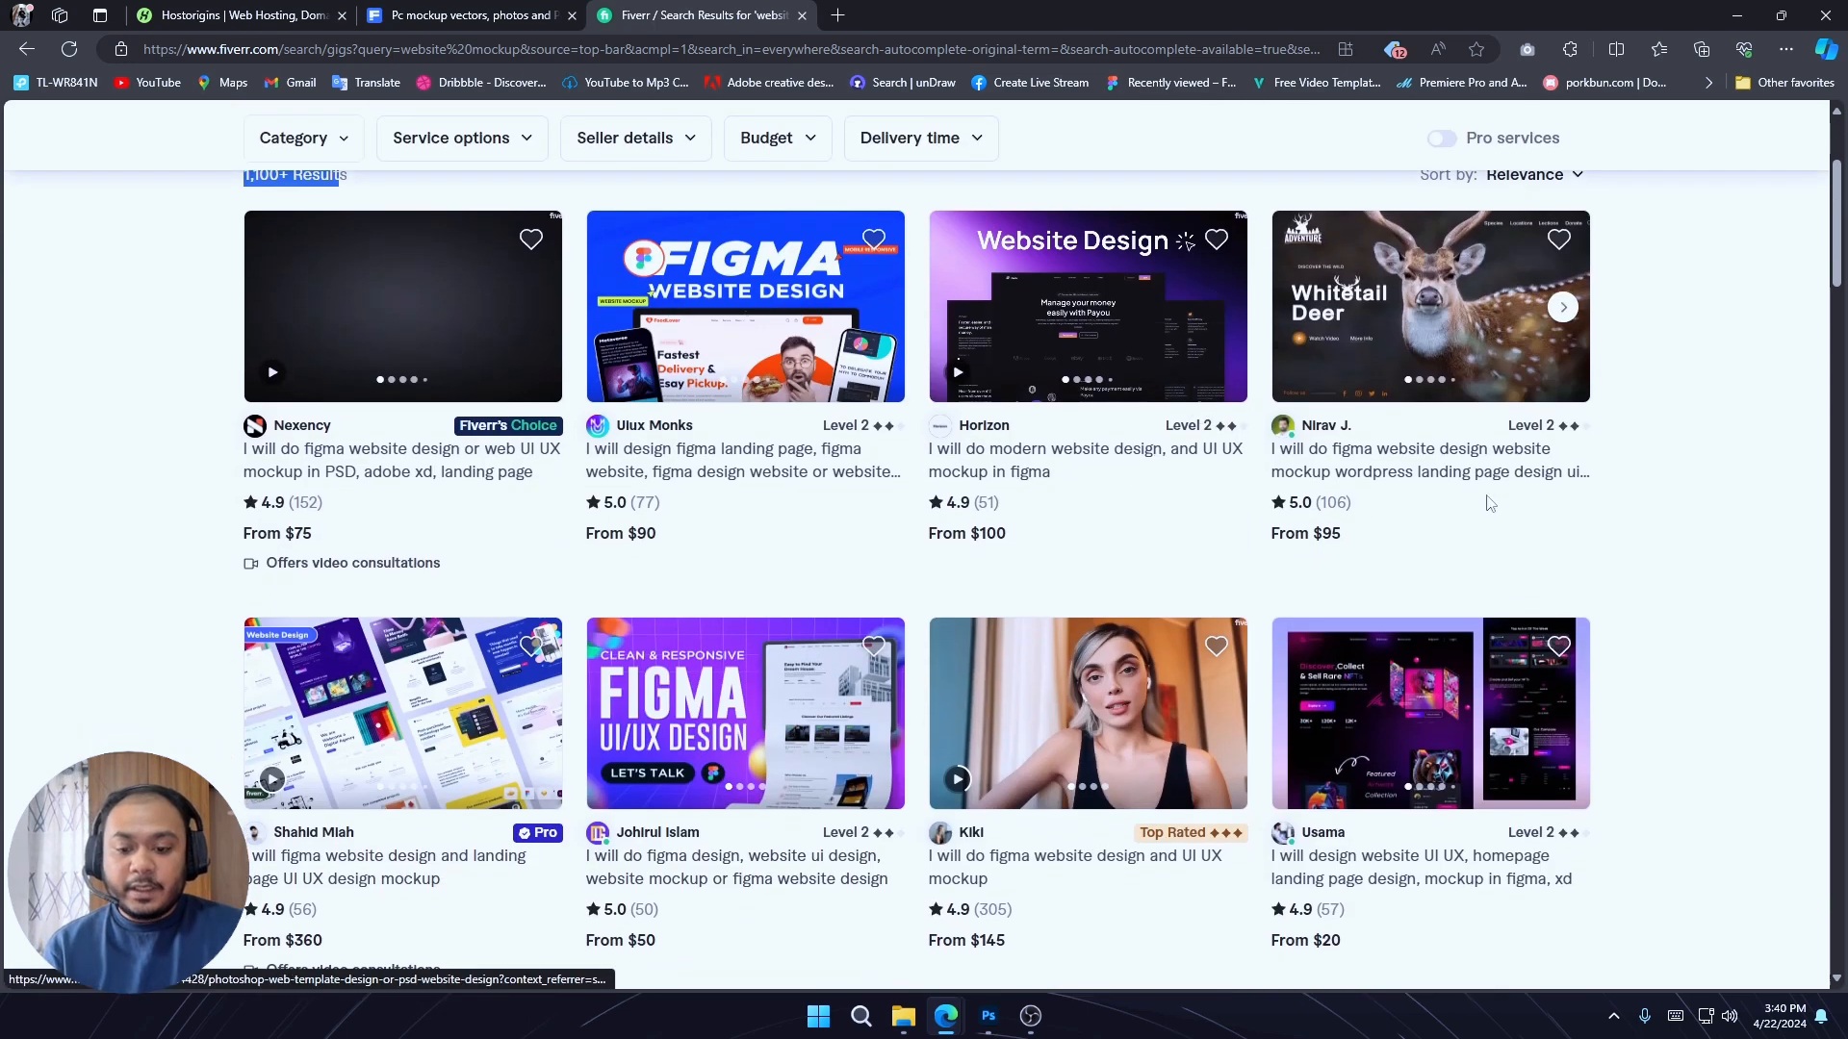
Look through more Fiverr gigs for website mockup and the pc mockup results on Freepik, and return to the Fiverr search results
scroll(1708, 493, down, 3)
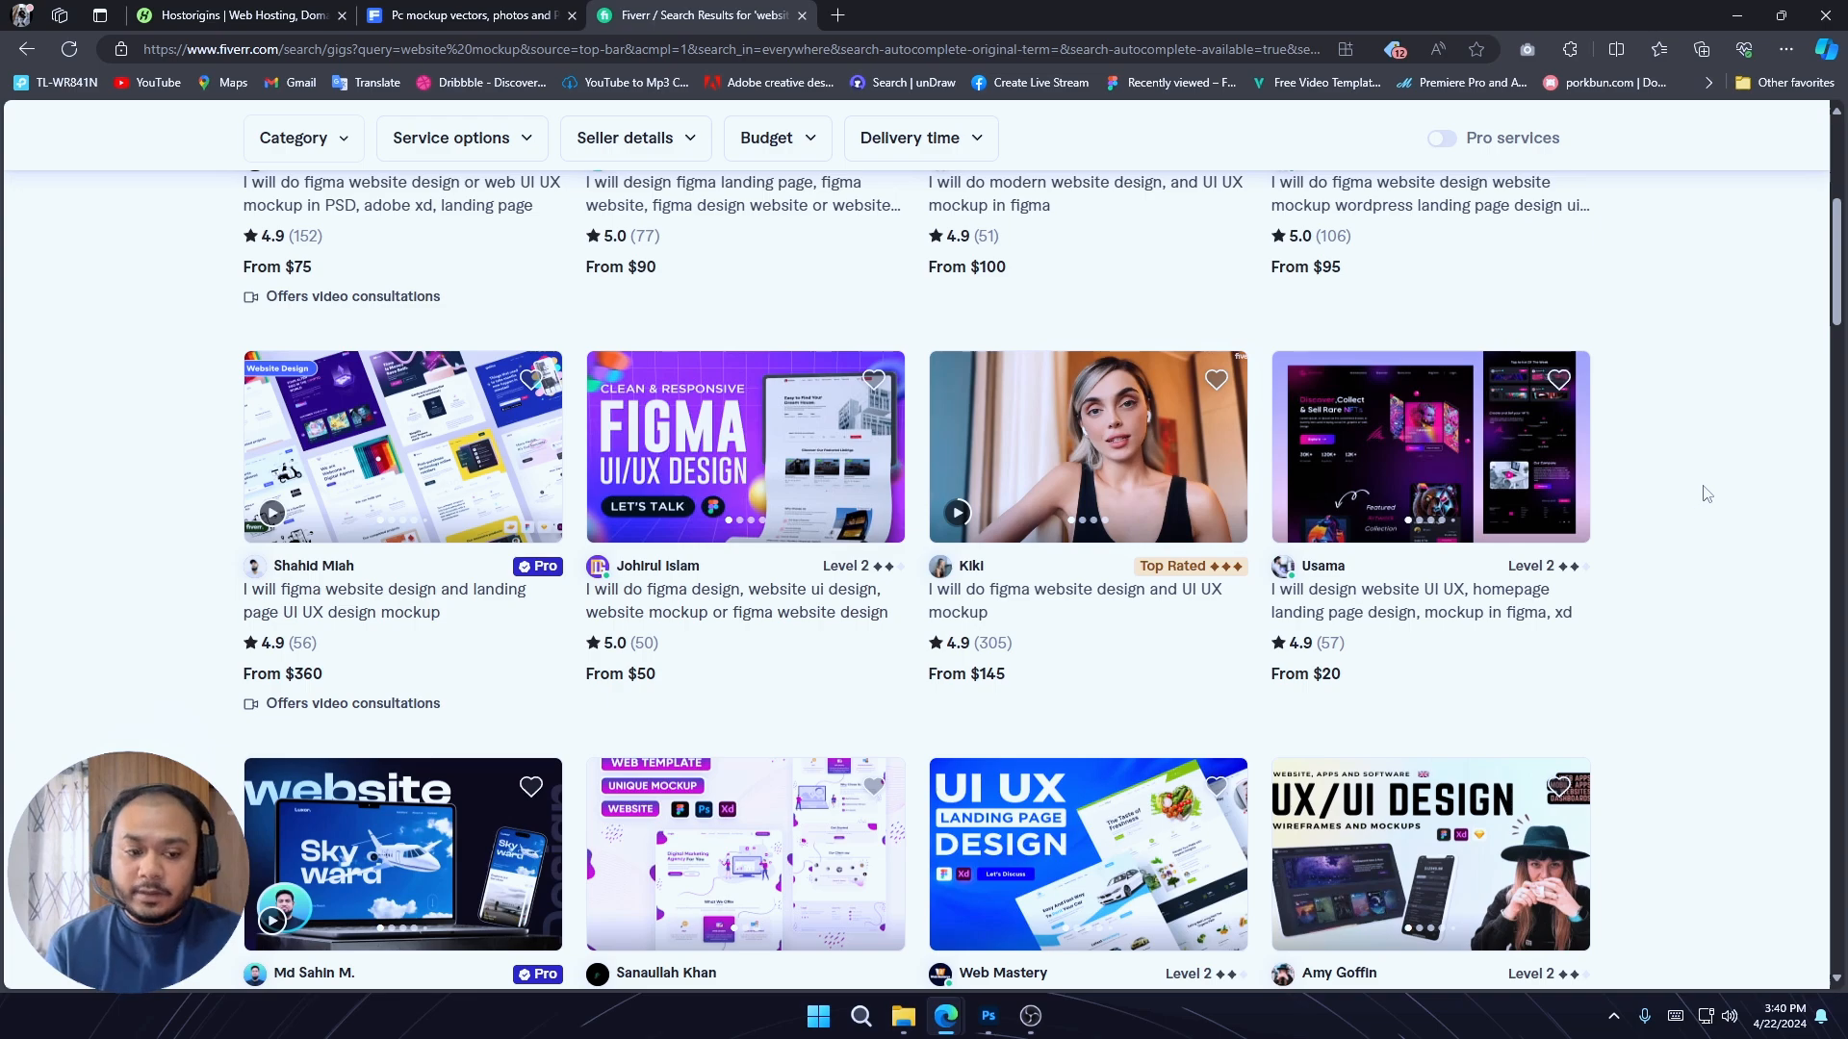
scroll(1652, 527, up, 6)
click(492, 14)
scroll(802, 522, down, 4)
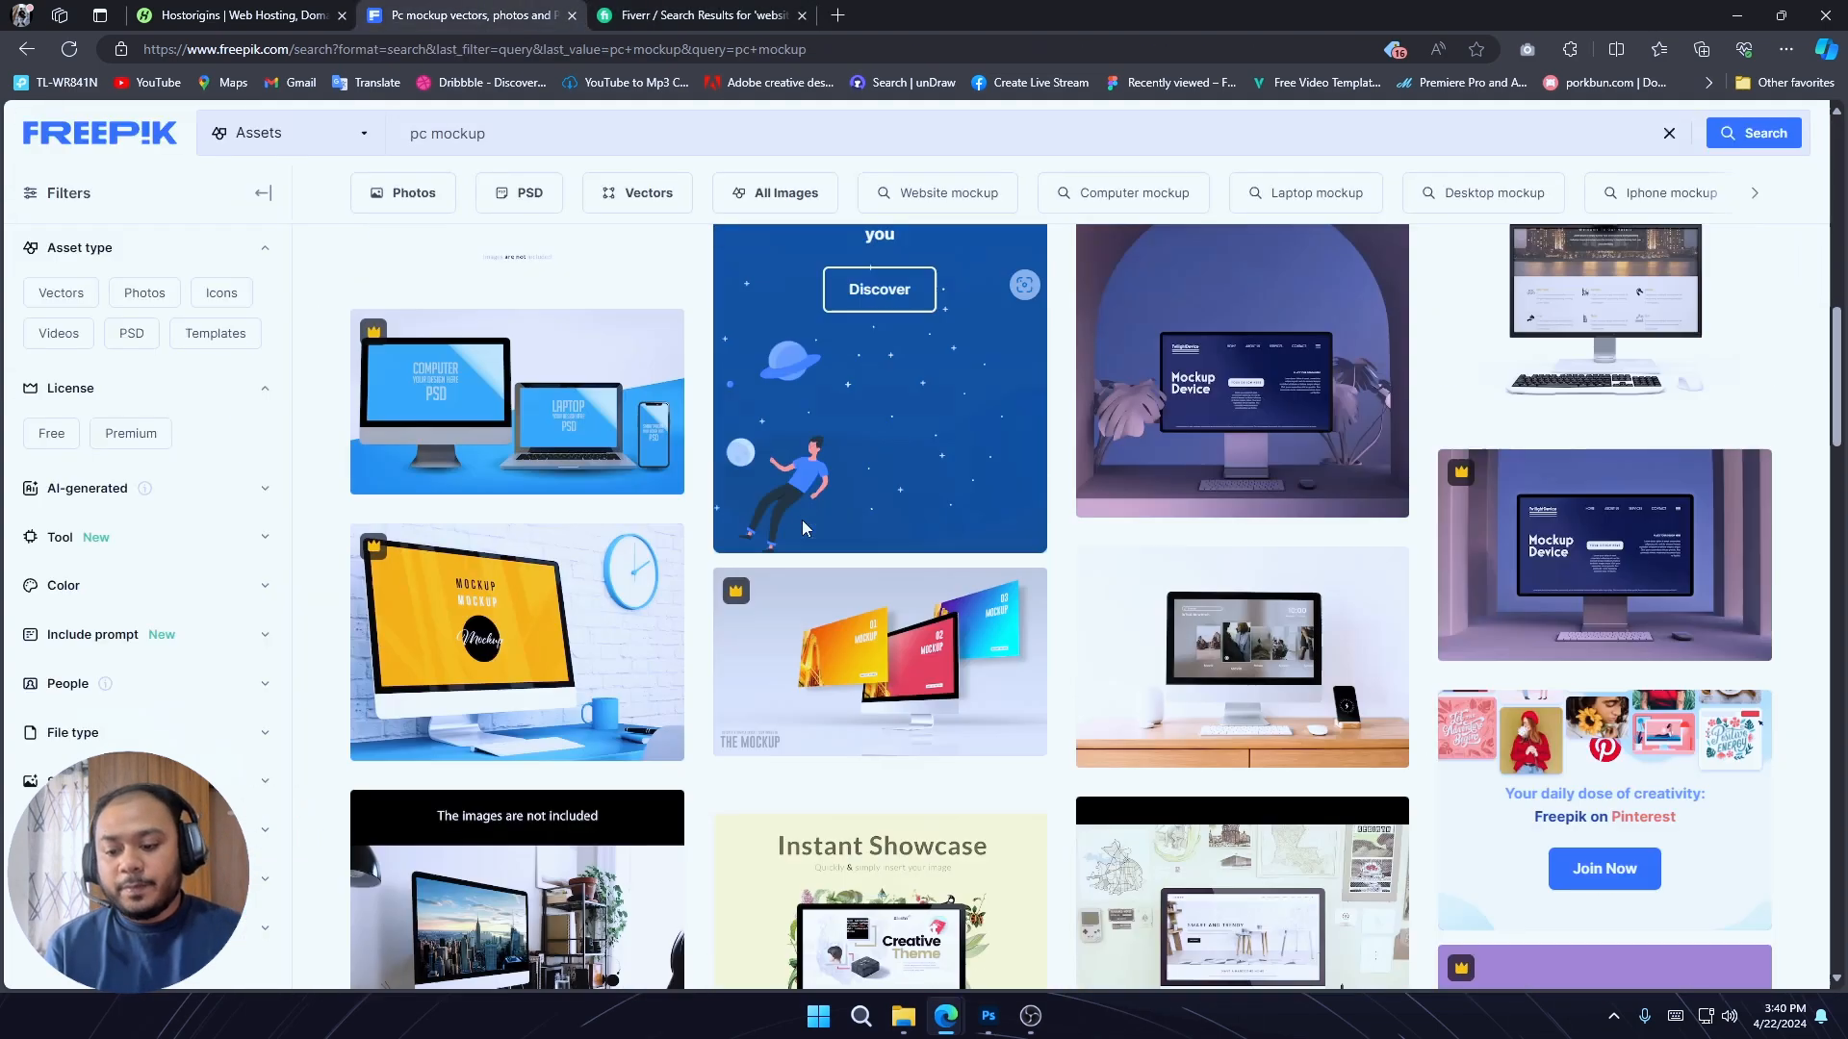
scroll(803, 522, down, 3)
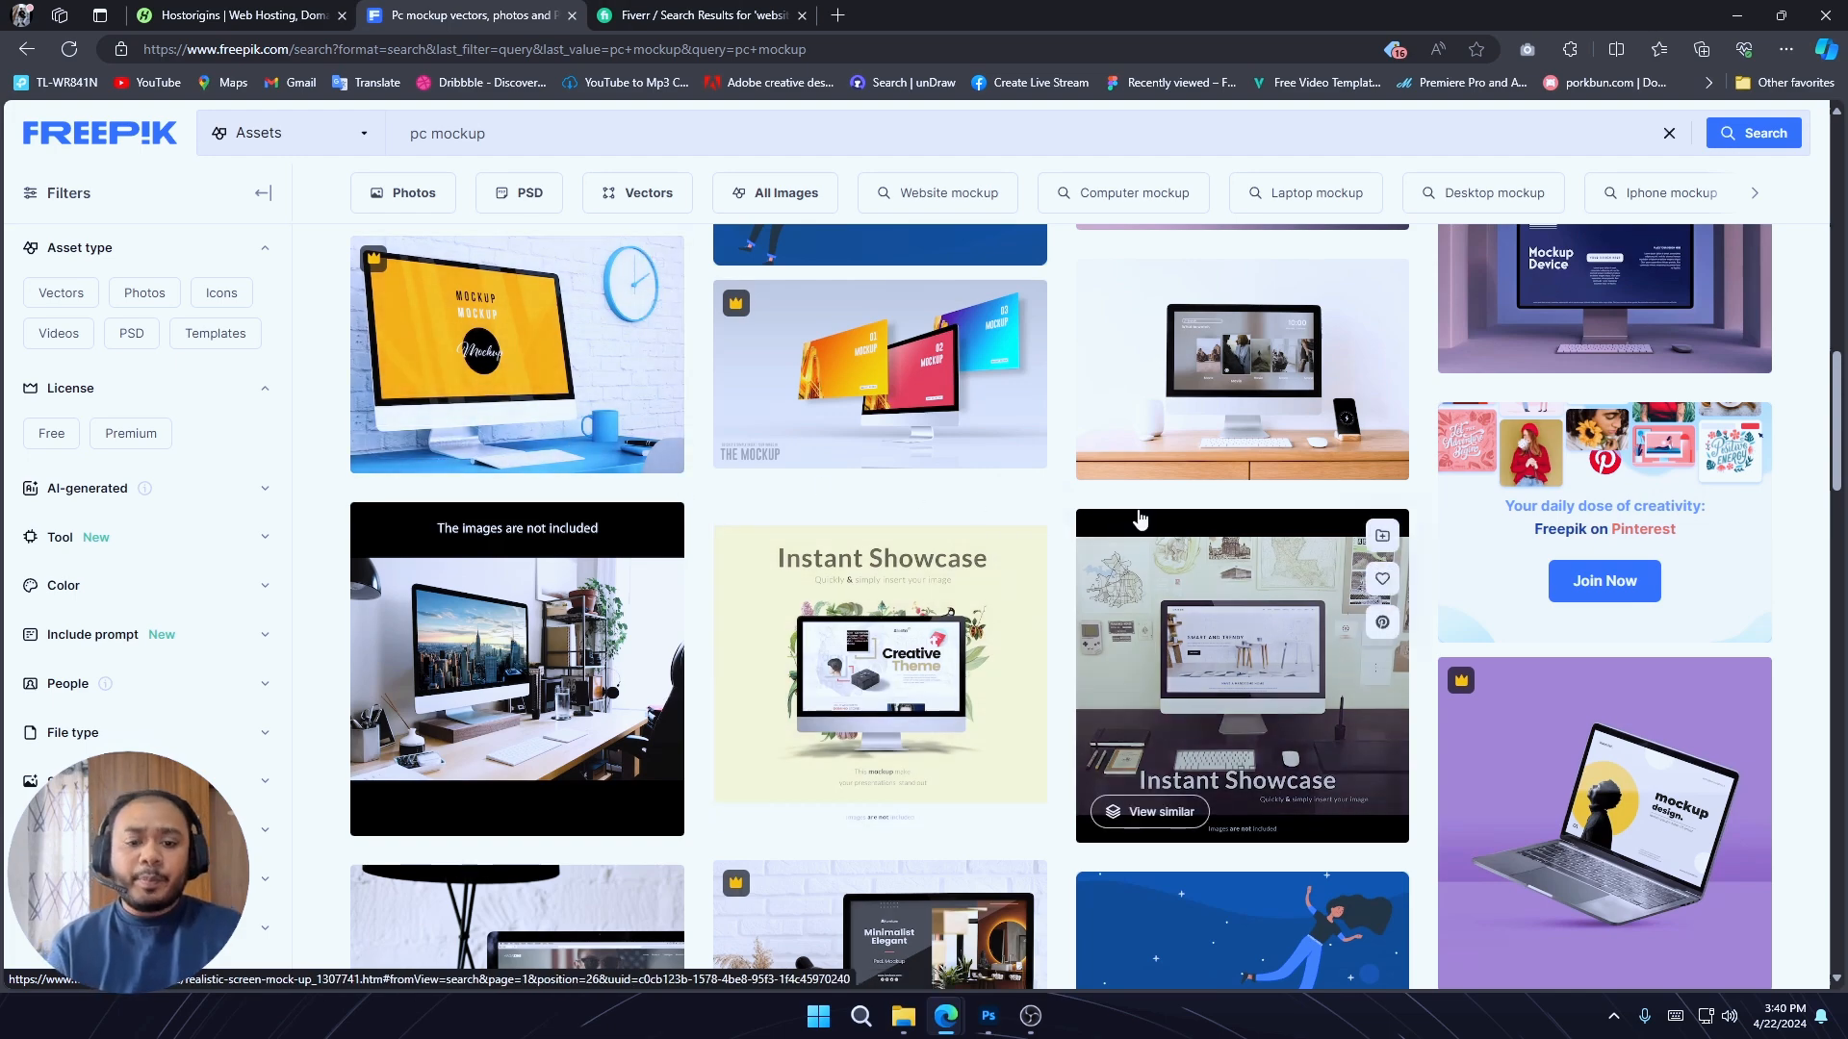
scroll(1145, 519, down, 5)
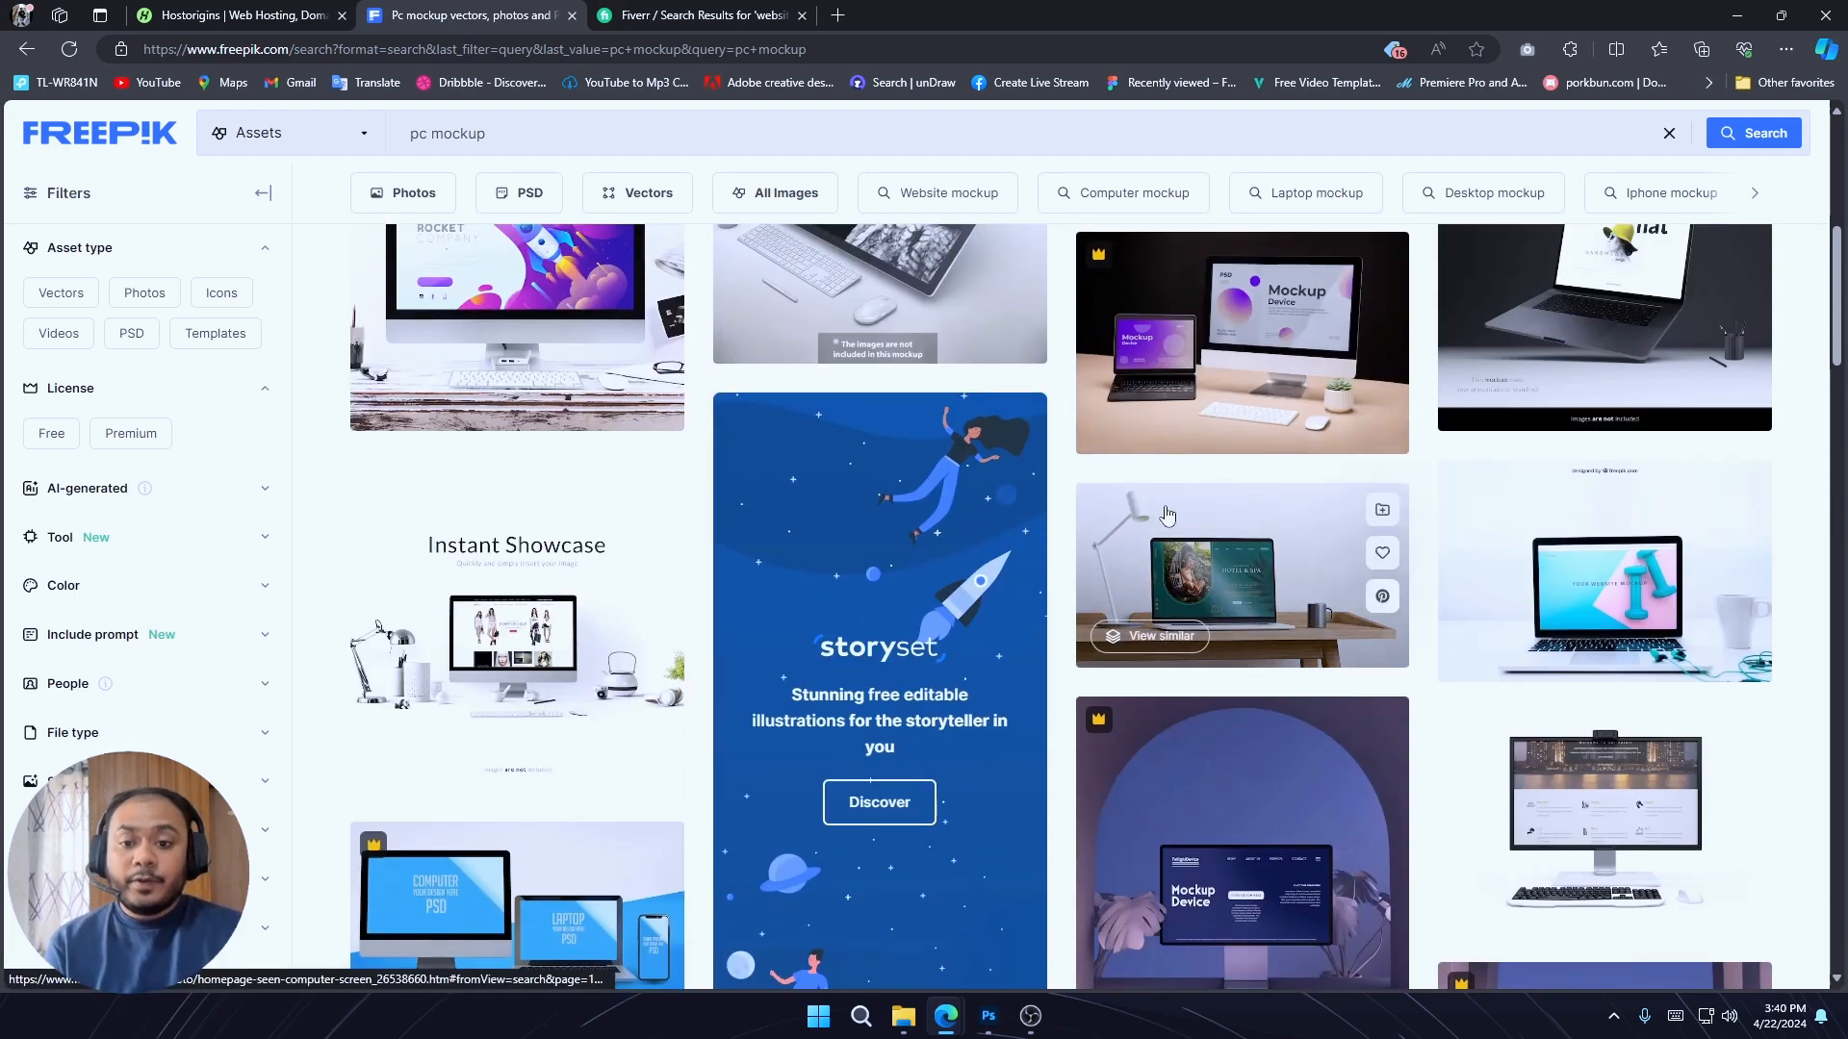
scroll(1167, 515, up, 10)
click(701, 17)
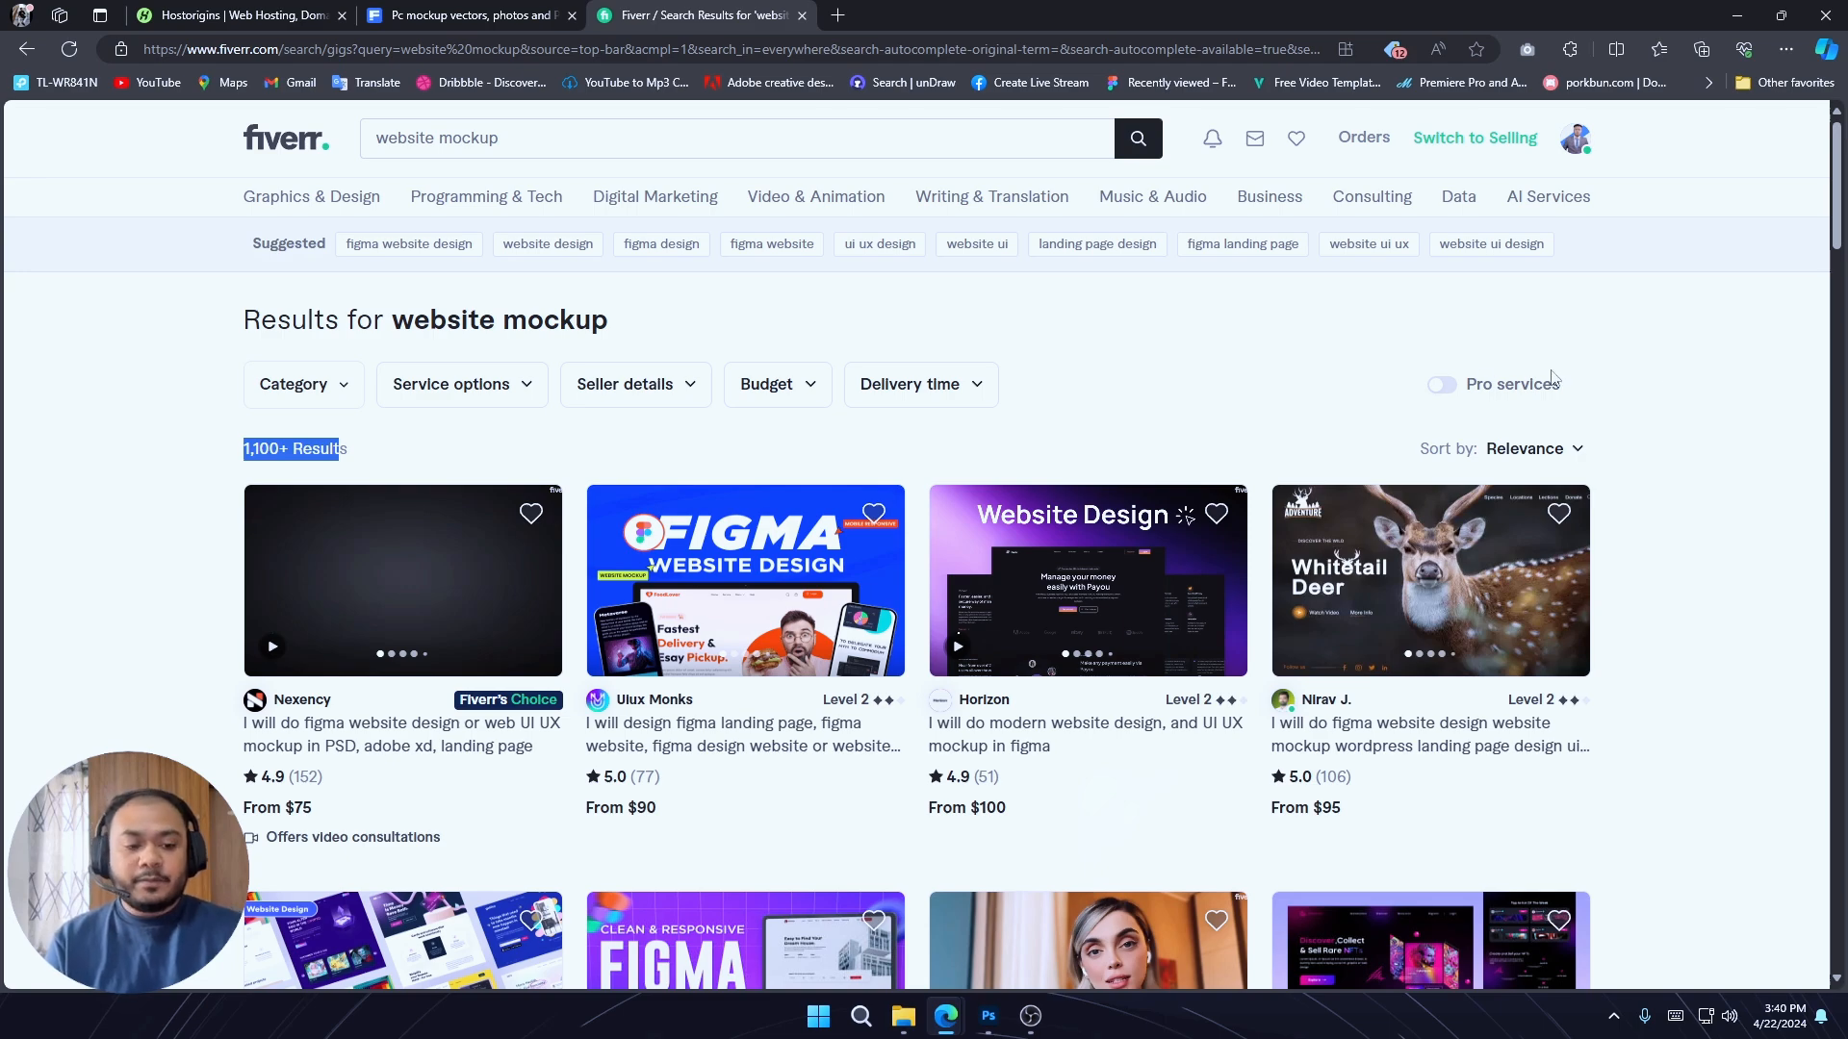
click(1685, 387)
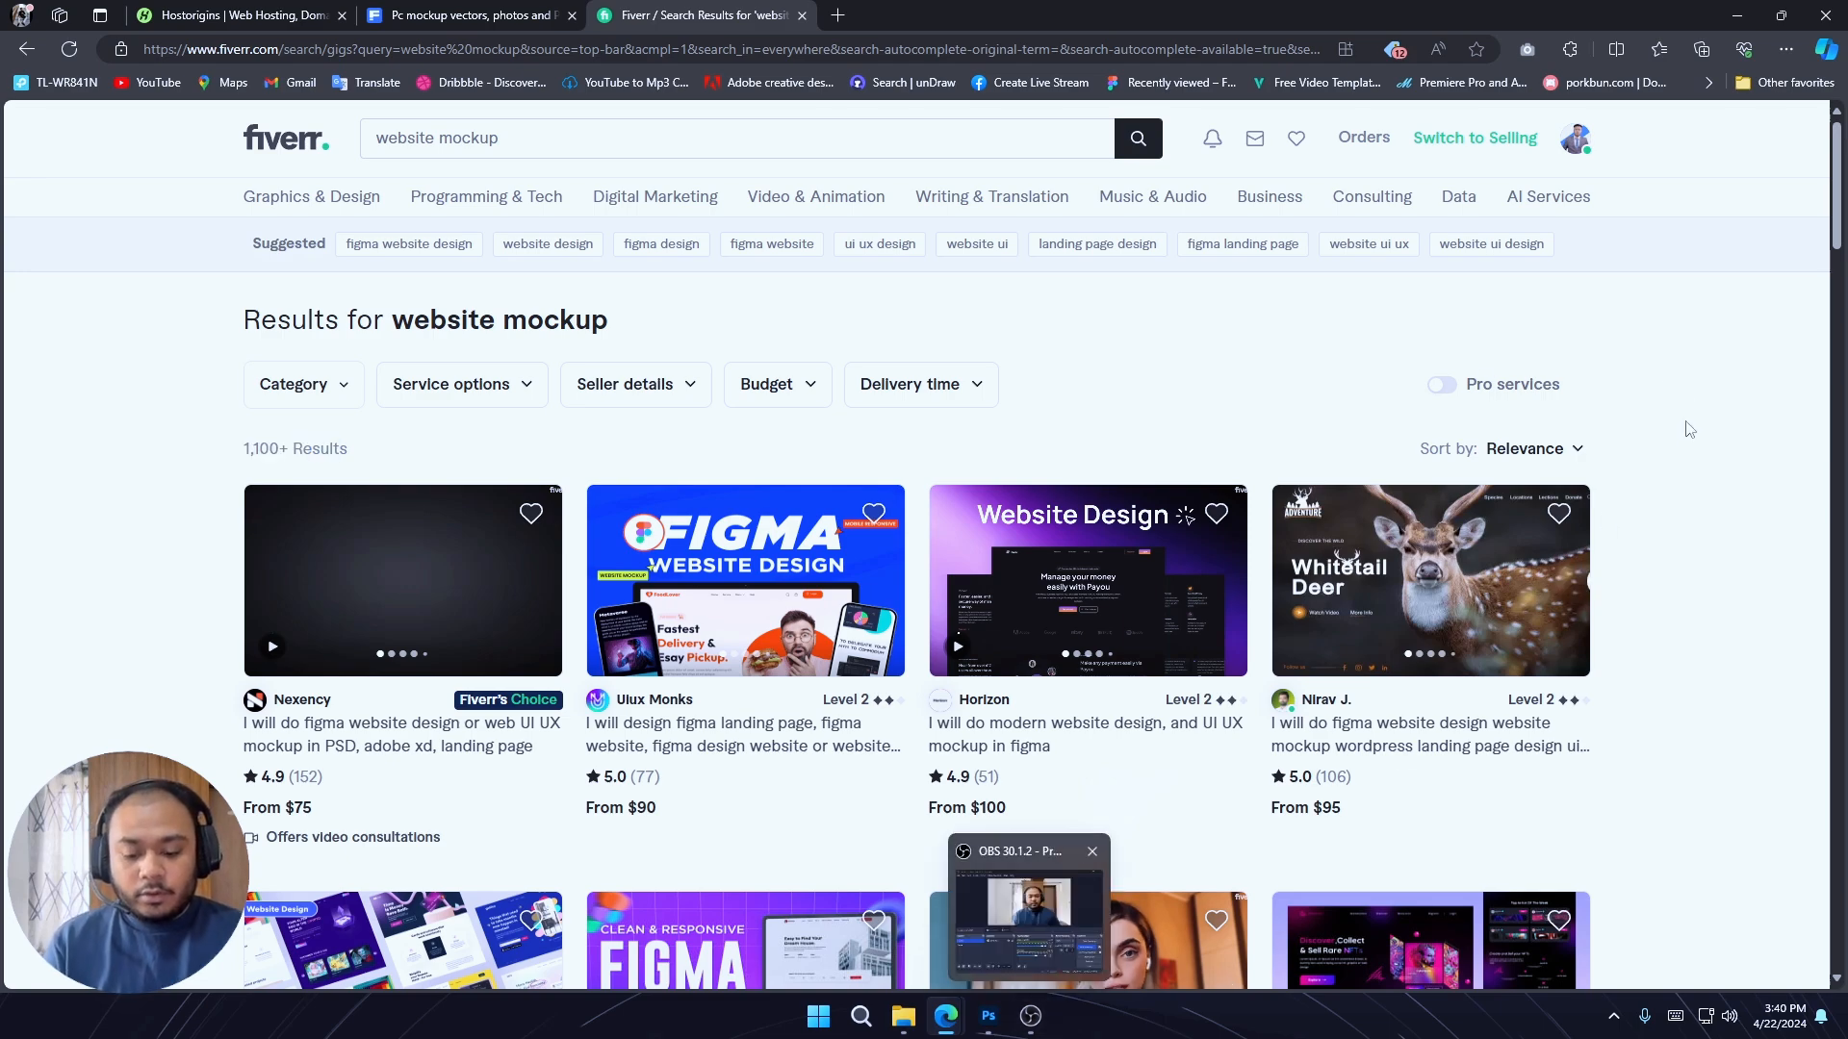